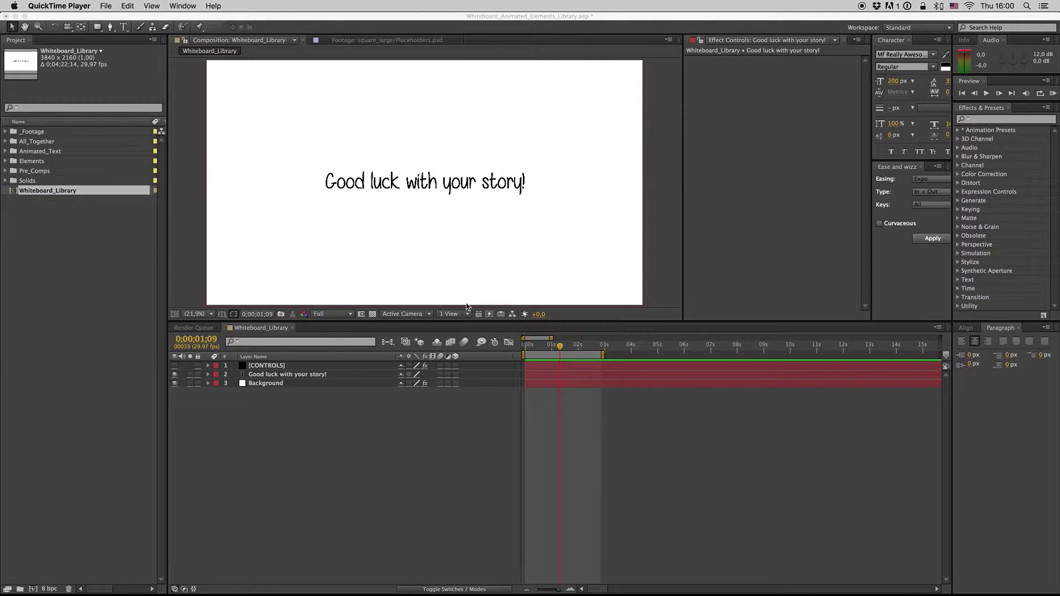
# In After Effects, expand the Elements folder and its Clothing category in the Project panel
pyautogui.click(265, 402)
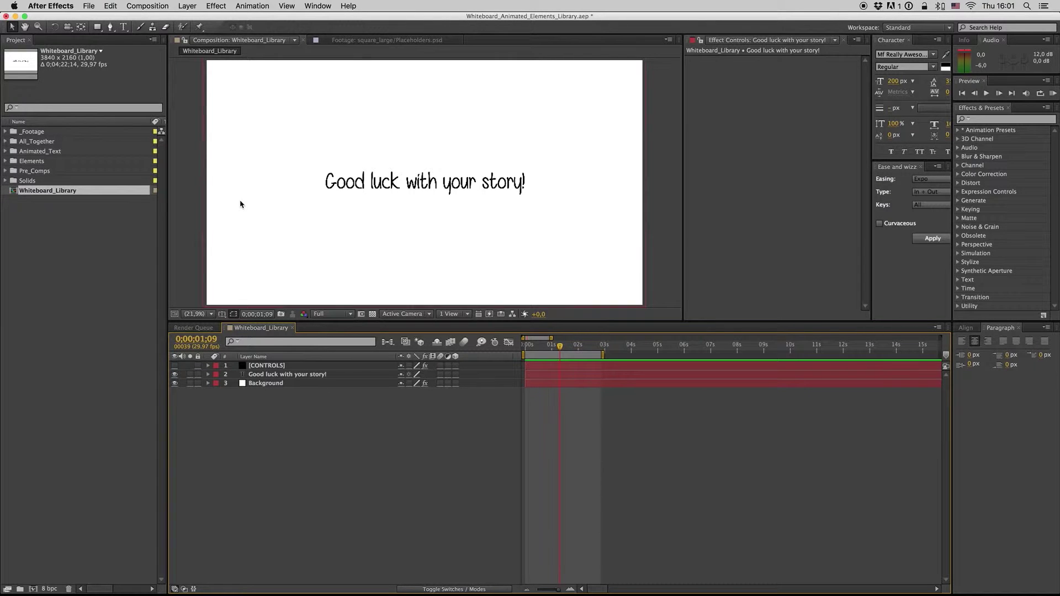
pyautogui.click(5, 162)
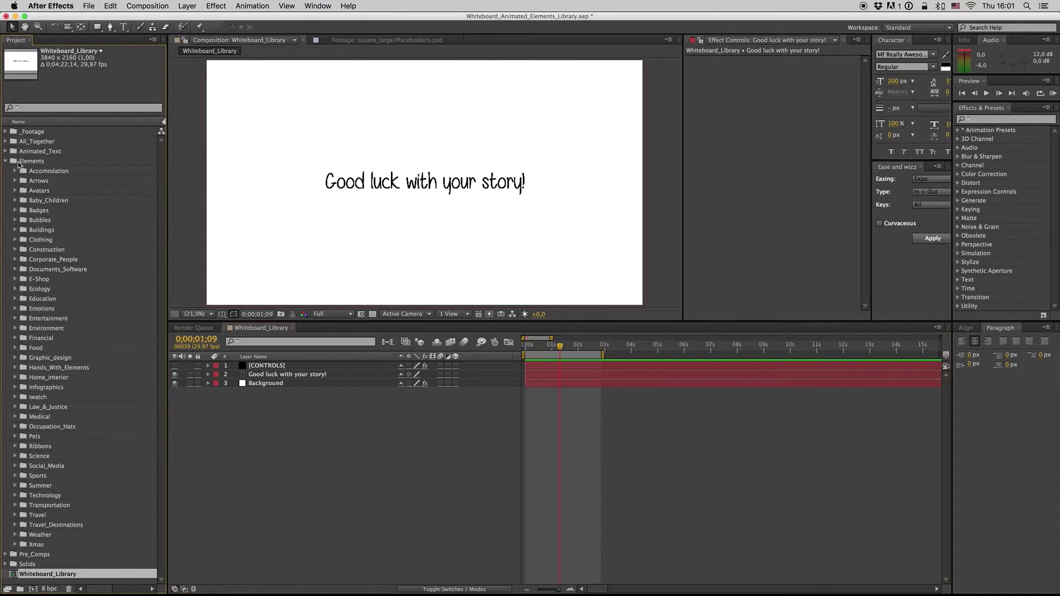
pyautogui.click(30, 161)
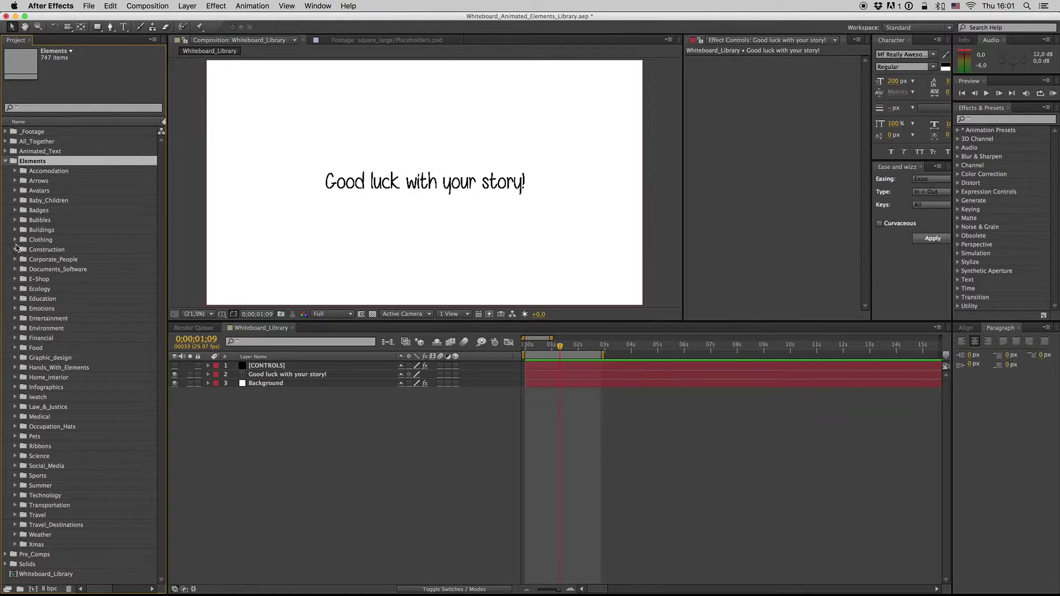
pyautogui.click(16, 240)
# Drop the Clothing Bag element into the timeline and raise the 'Good luck with your story!' text above it
pyautogui.click(42, 250)
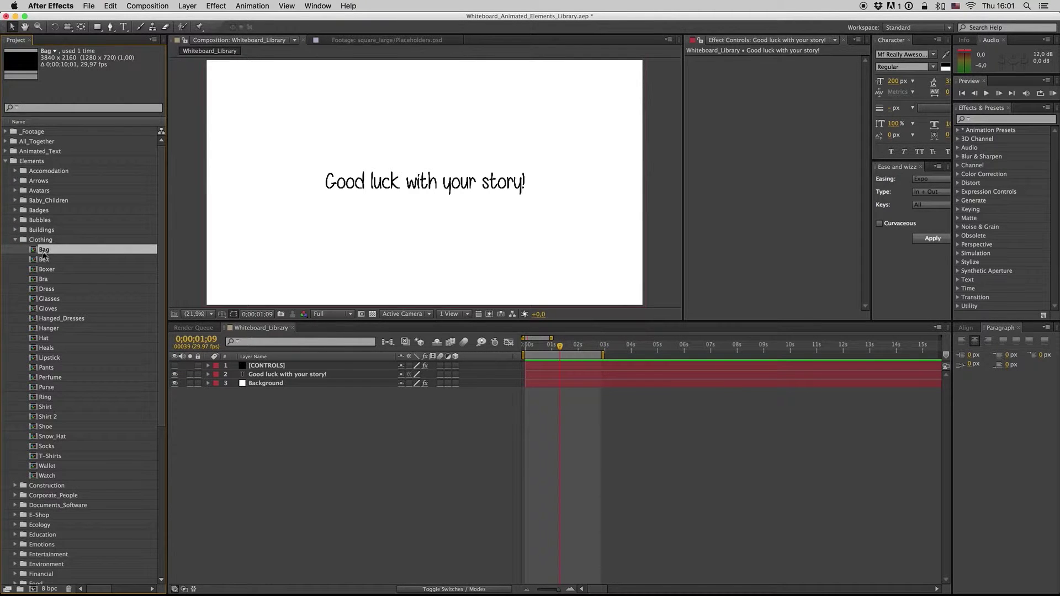
pyautogui.moveTo(43, 254); pyautogui.dragTo(286, 383)
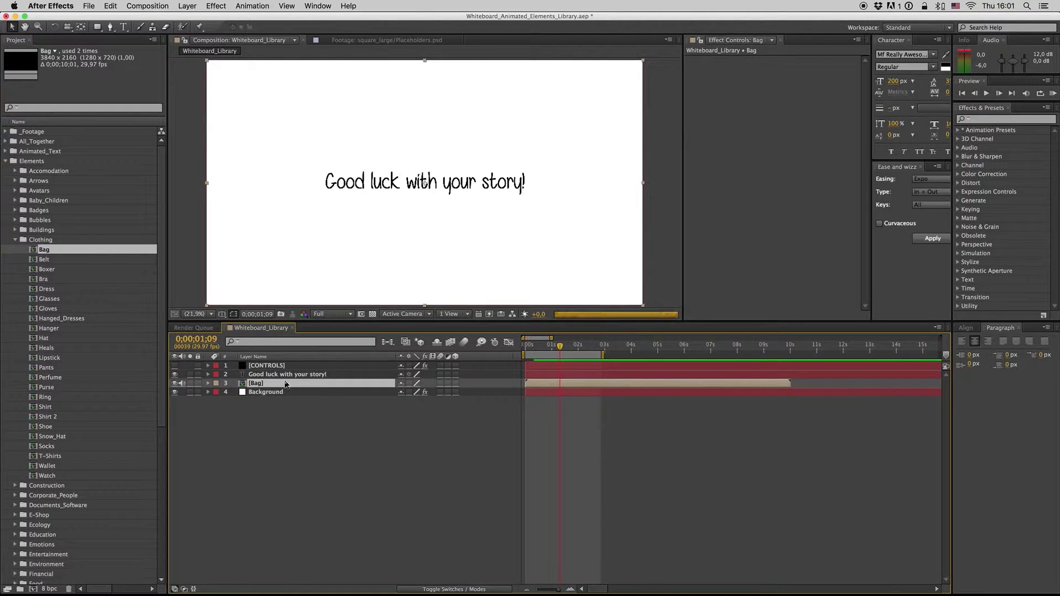
pyautogui.click(281, 375)
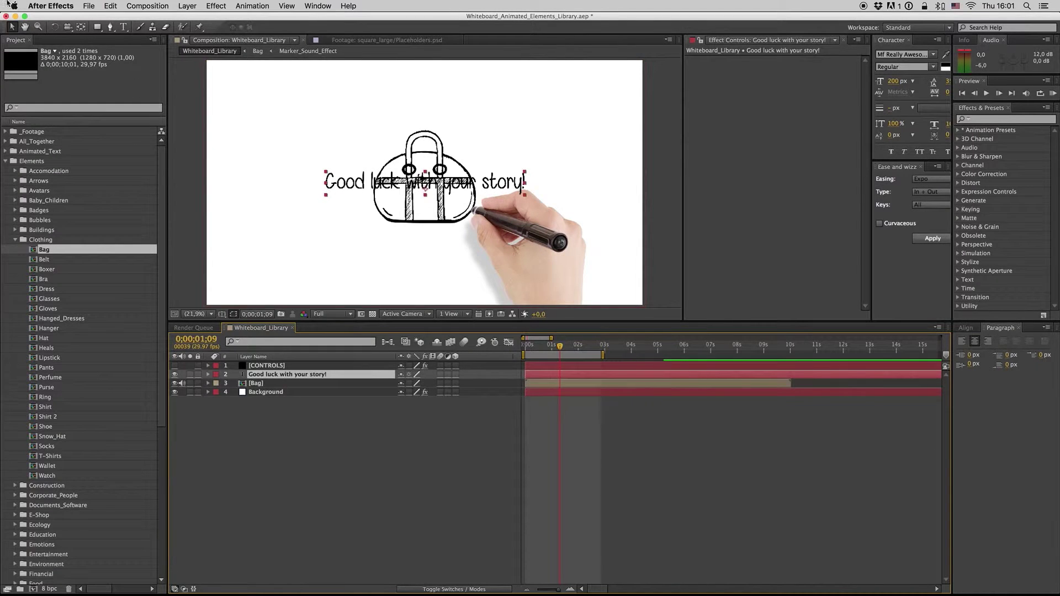
pyautogui.moveTo(481, 181); pyautogui.dragTo(485, 100)
pyautogui.click(360, 473)
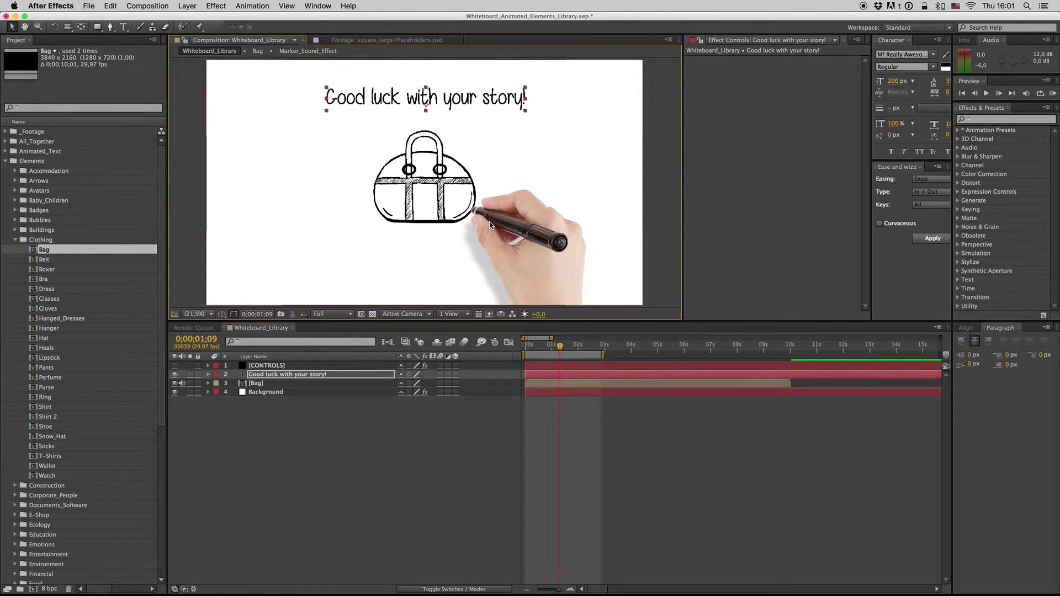
pyautogui.click(259, 383)
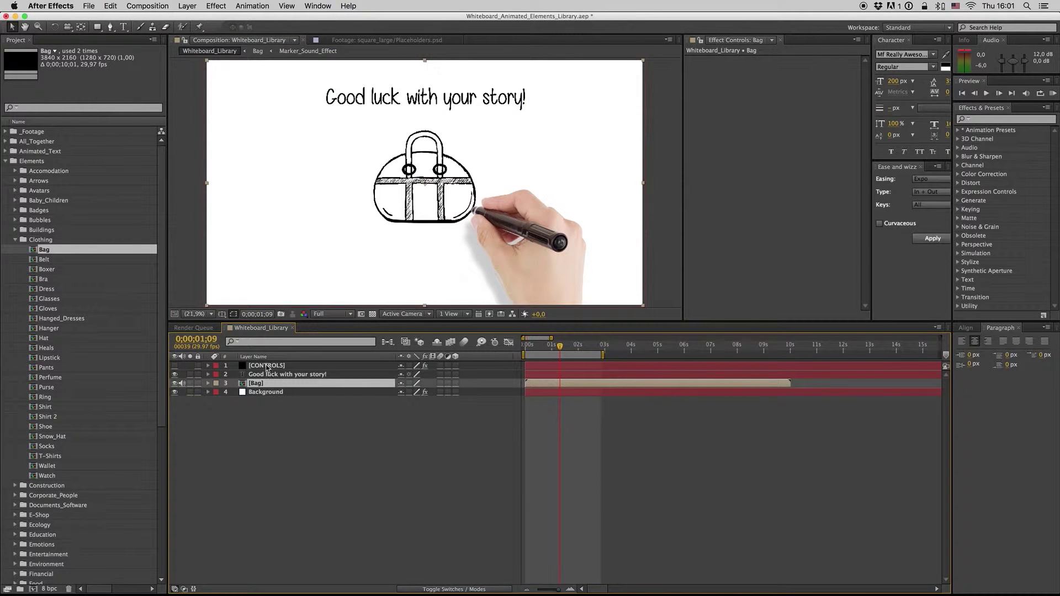
pyautogui.click(267, 366)
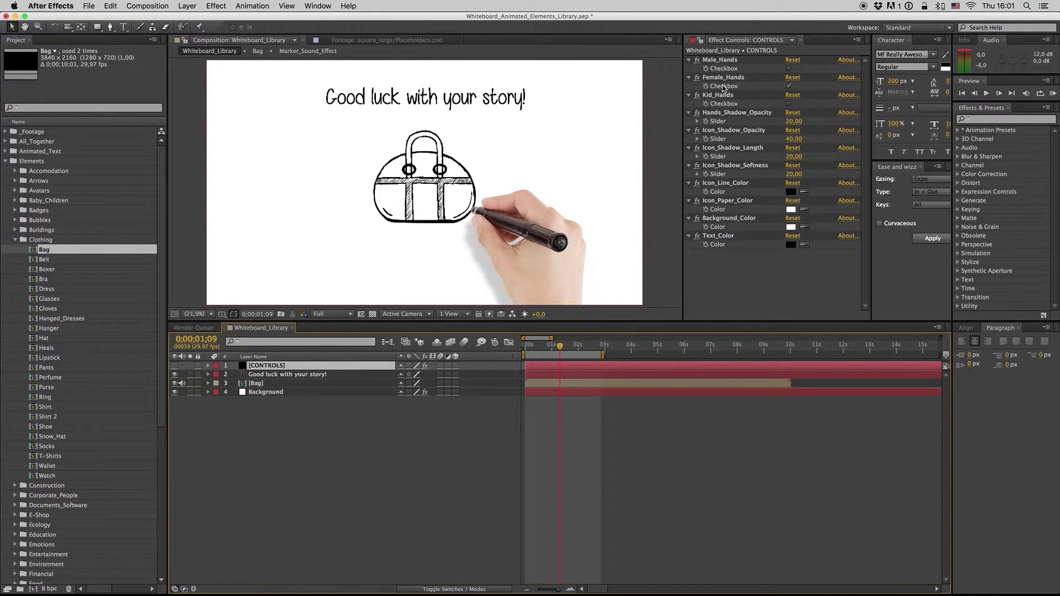
pyautogui.click(722, 60)
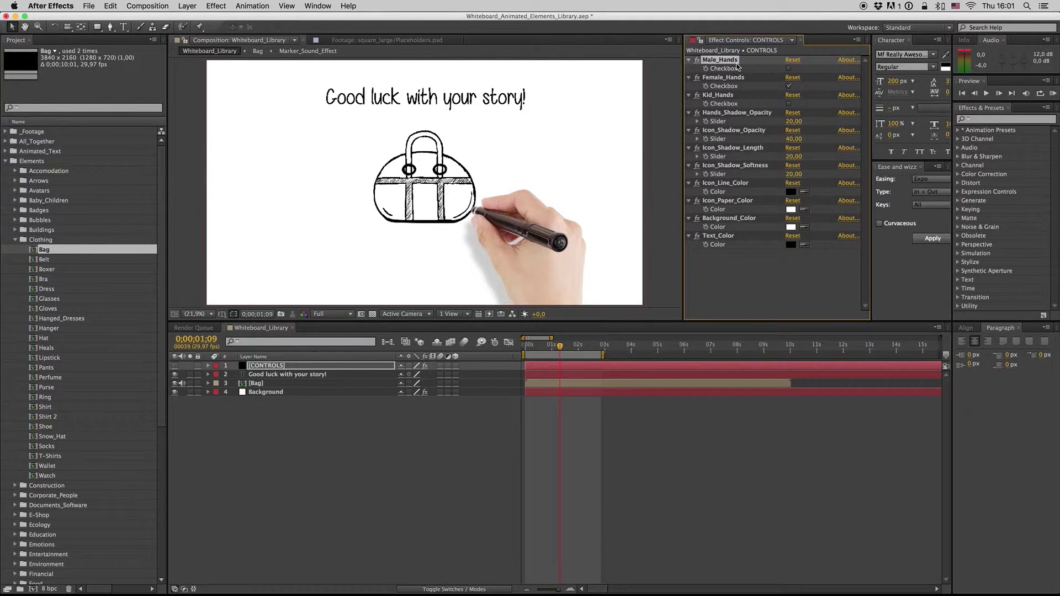
pyautogui.click(789, 69)
pyautogui.click(789, 86)
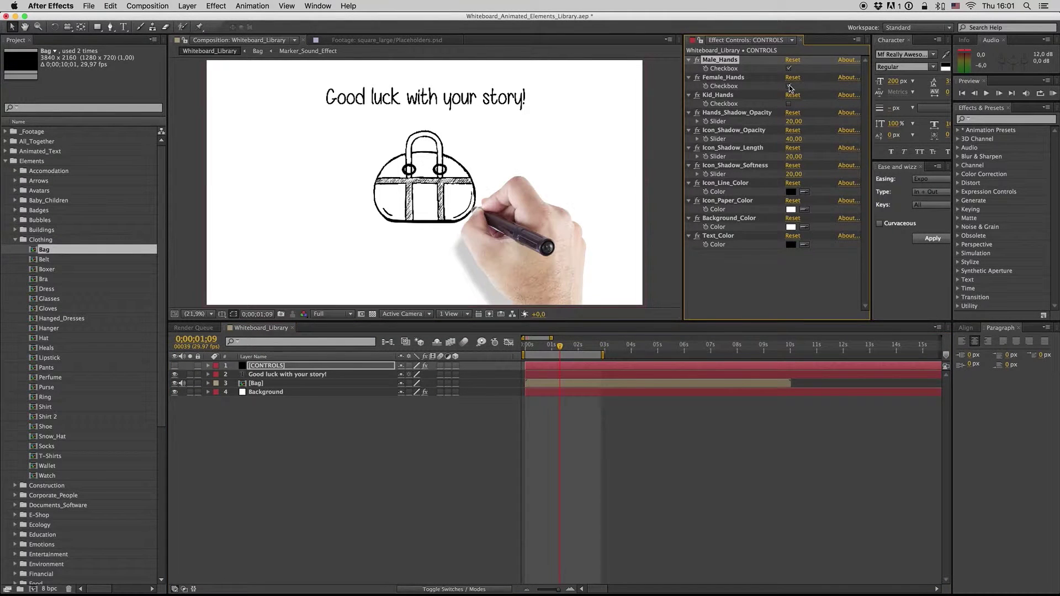
pyautogui.click(788, 69)
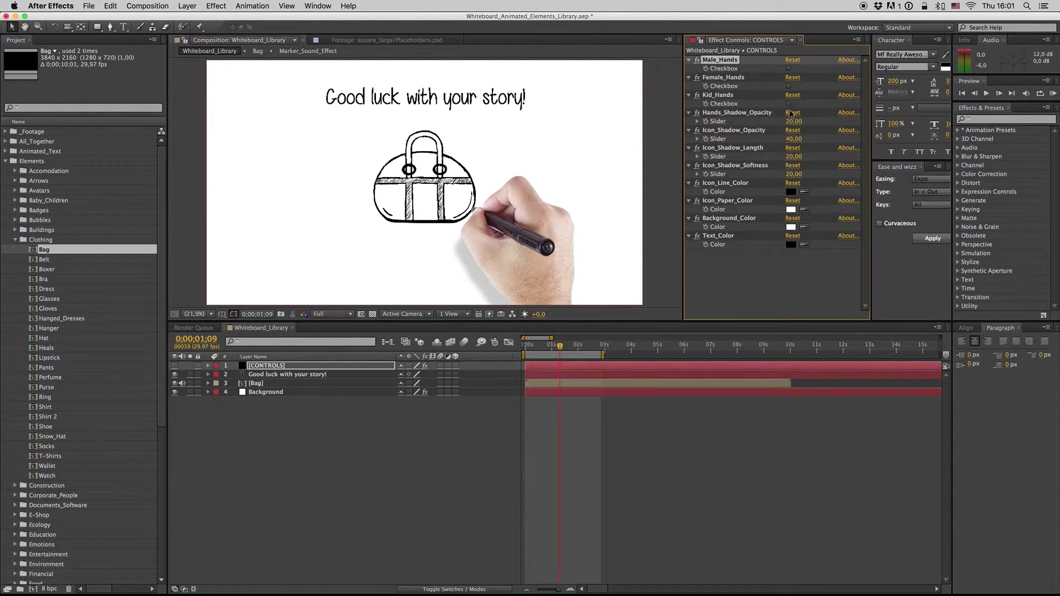
pyautogui.click(789, 104)
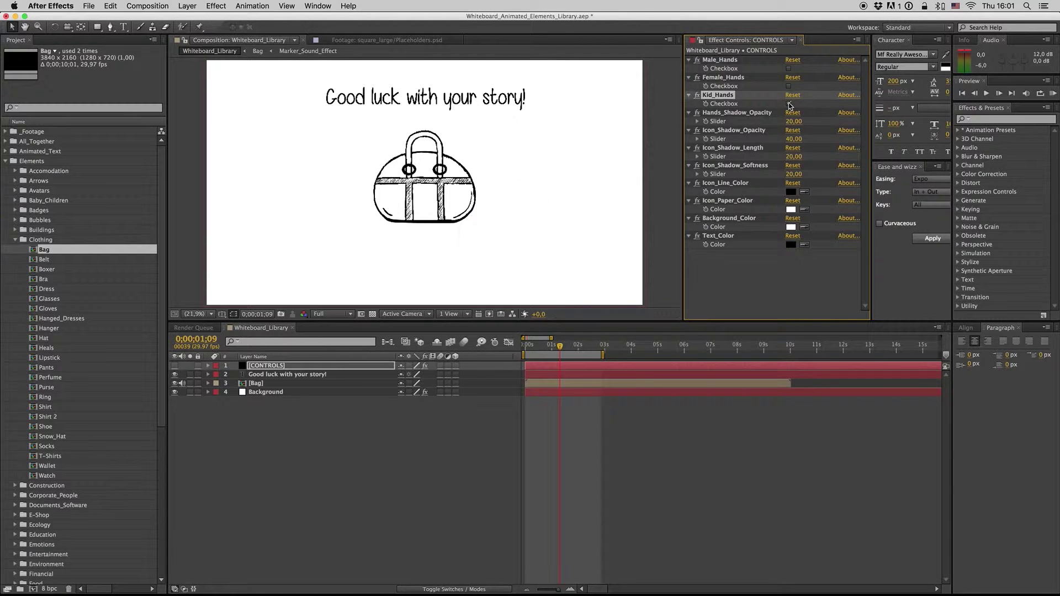
pyautogui.click(790, 104)
pyautogui.click(789, 105)
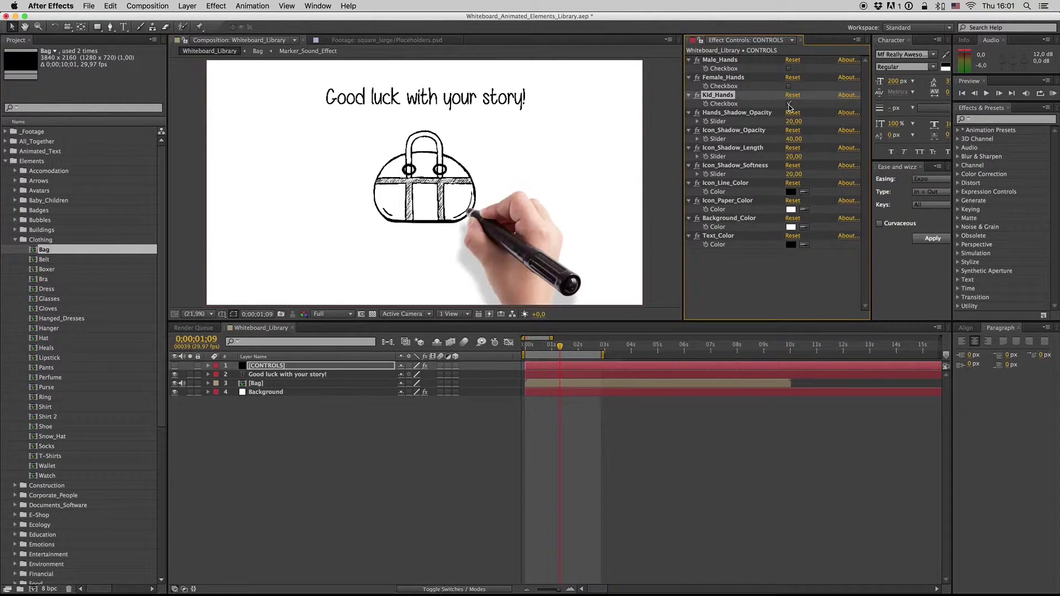
pyautogui.click(789, 104)
pyautogui.click(789, 86)
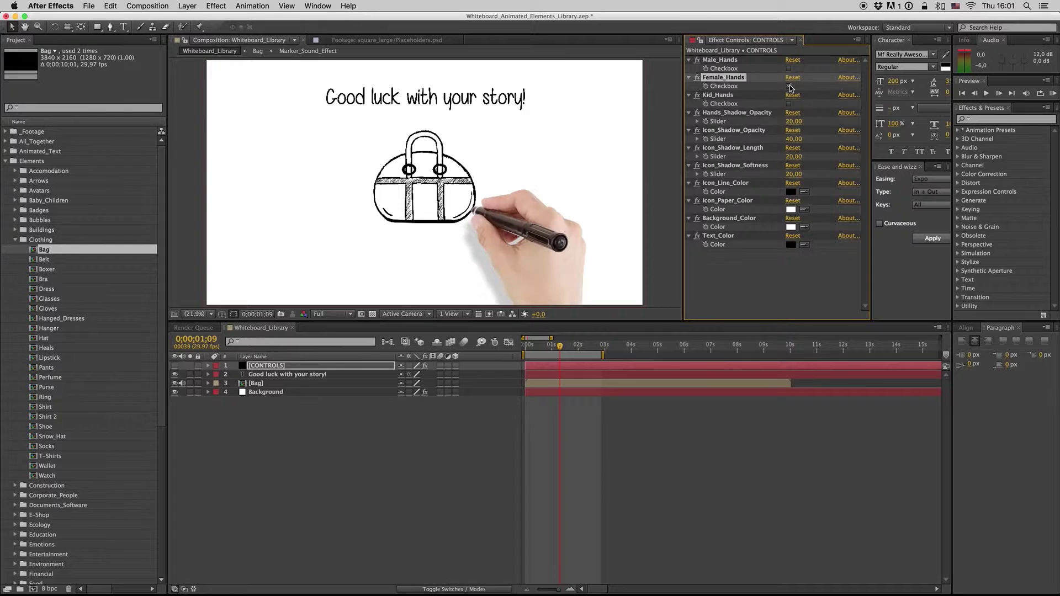
pyautogui.click(784, 122)
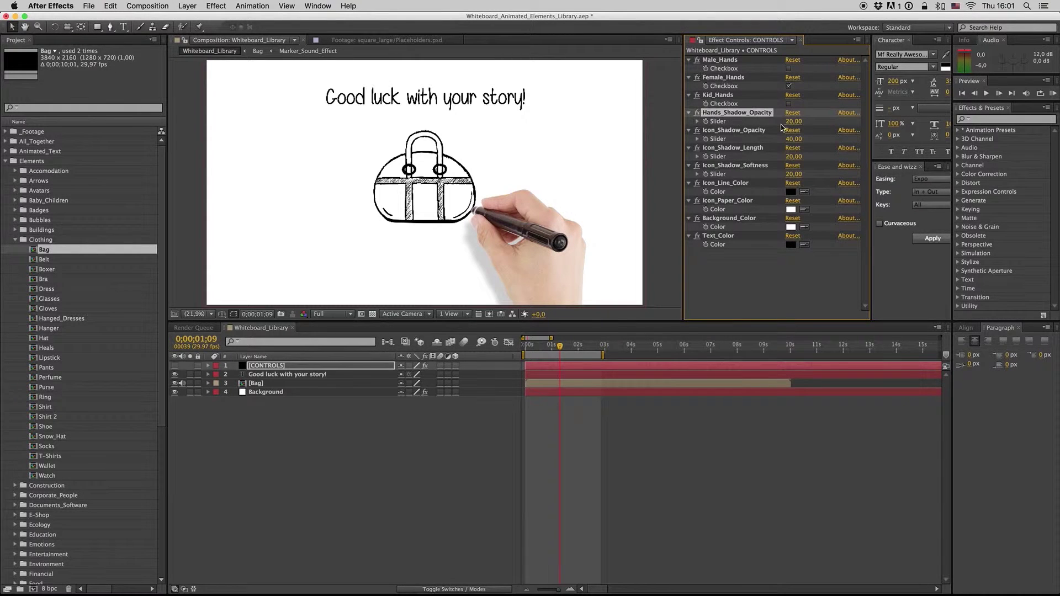
pyautogui.click(793, 122)
pyautogui.write('10')
pyautogui.press('Return')
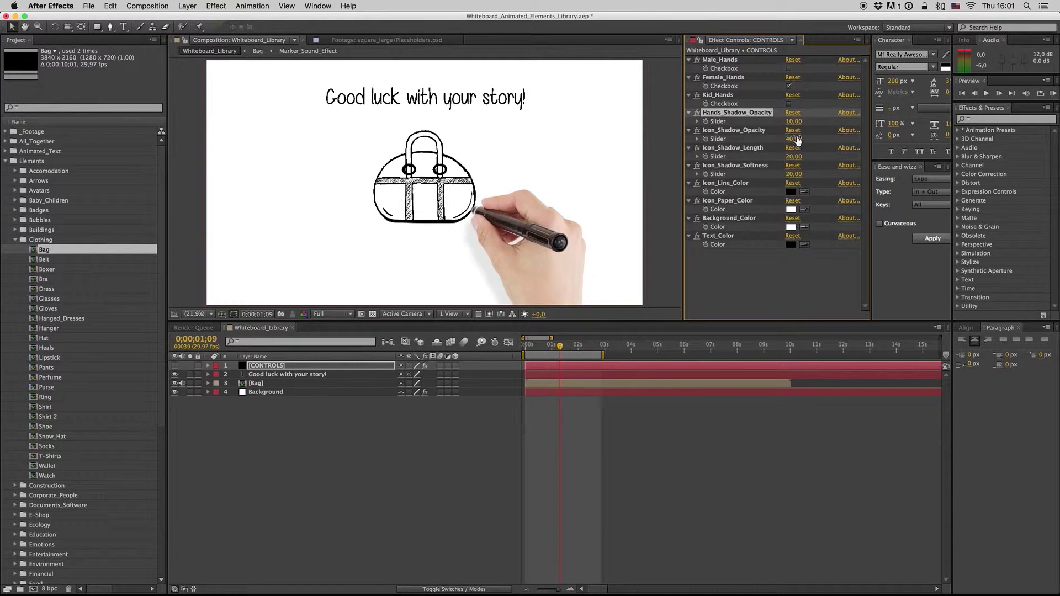
pyautogui.click(793, 122)
pyautogui.write('20')
pyautogui.press('Return')
pyautogui.click(746, 131)
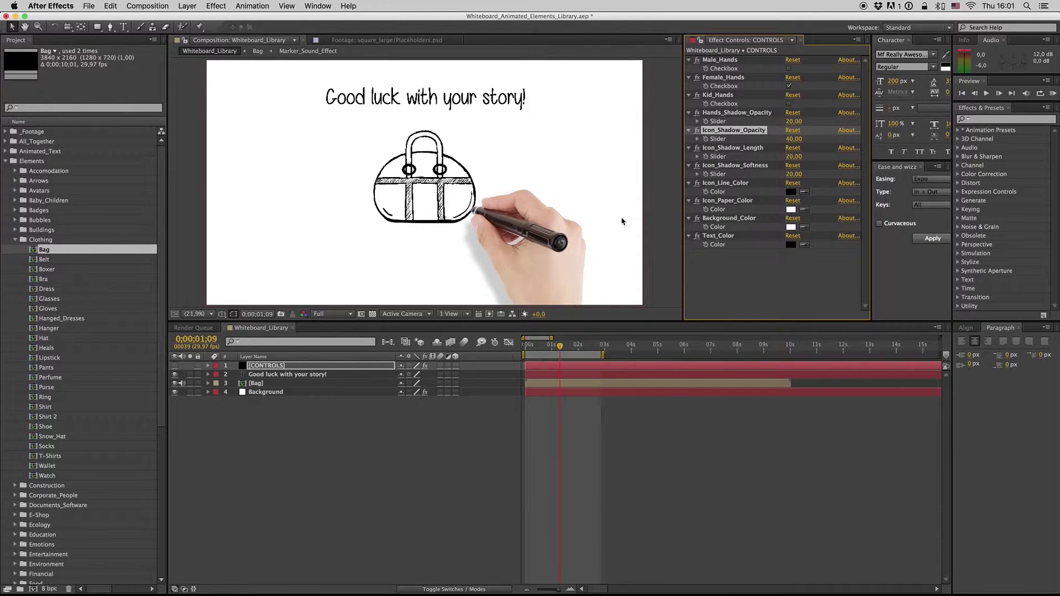
pyautogui.click(726, 183)
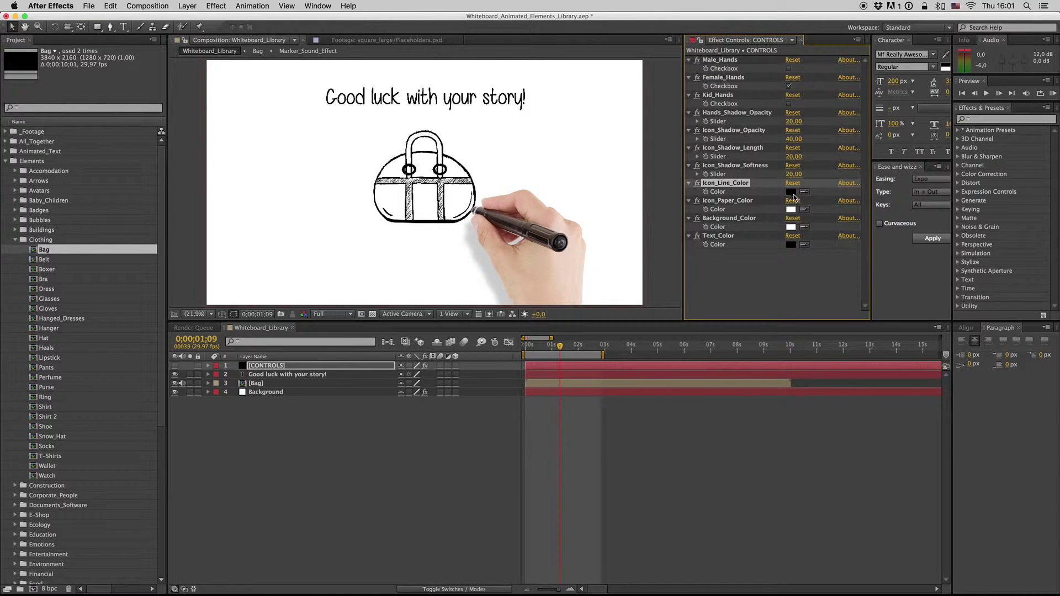
pyautogui.click(793, 193)
pyautogui.click(880, 397)
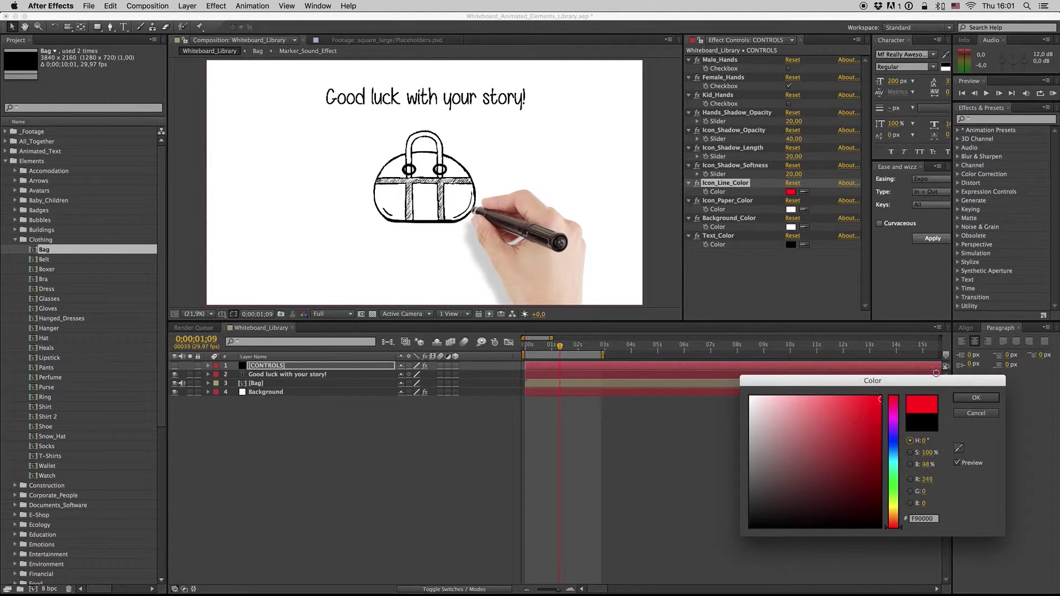
# Try a blue icon line colour in the CONTROLS line colour picker
pyautogui.click(897, 454)
pyautogui.click(975, 398)
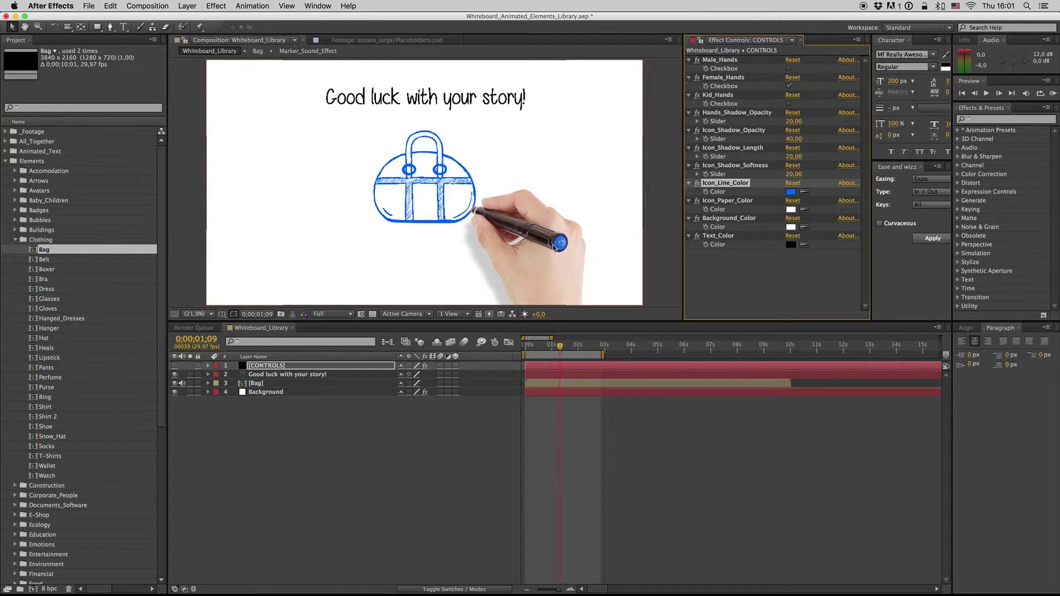
pyautogui.click(791, 193)
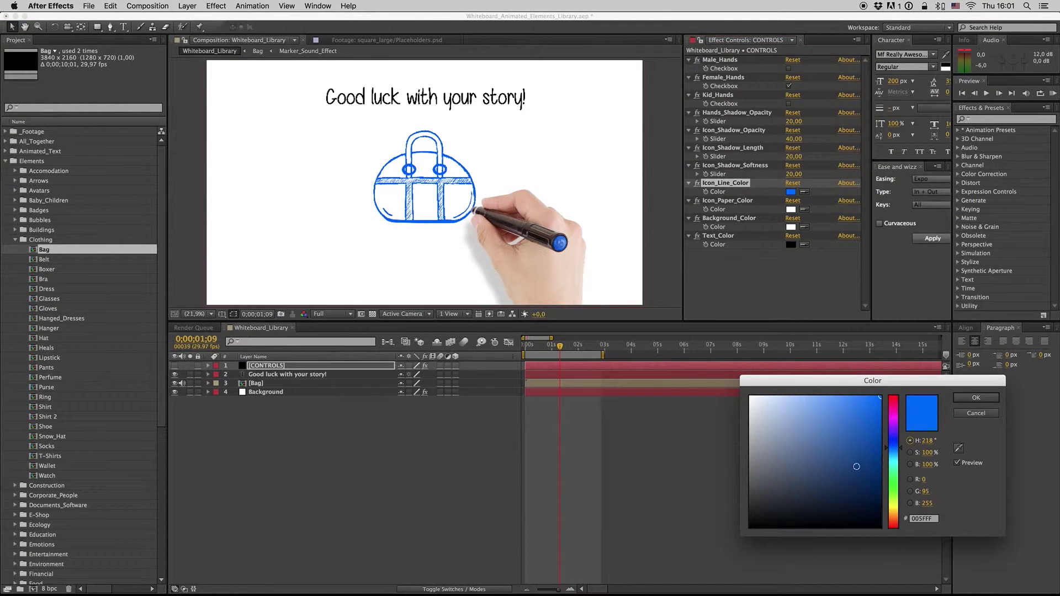
pyautogui.click(976, 397)
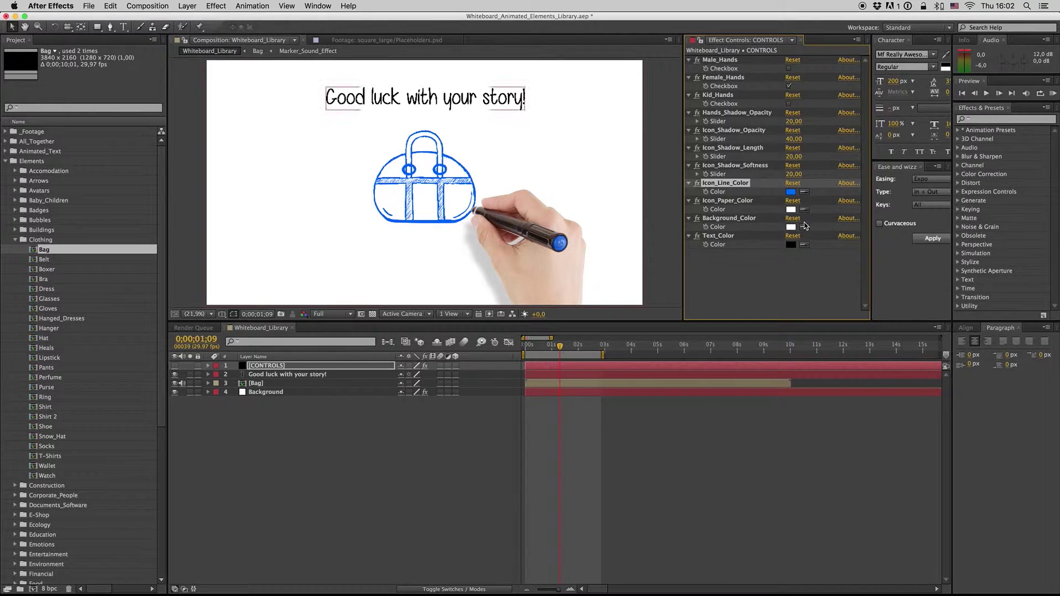
# Set the background colour to black, then change it to white
pyautogui.click(790, 227)
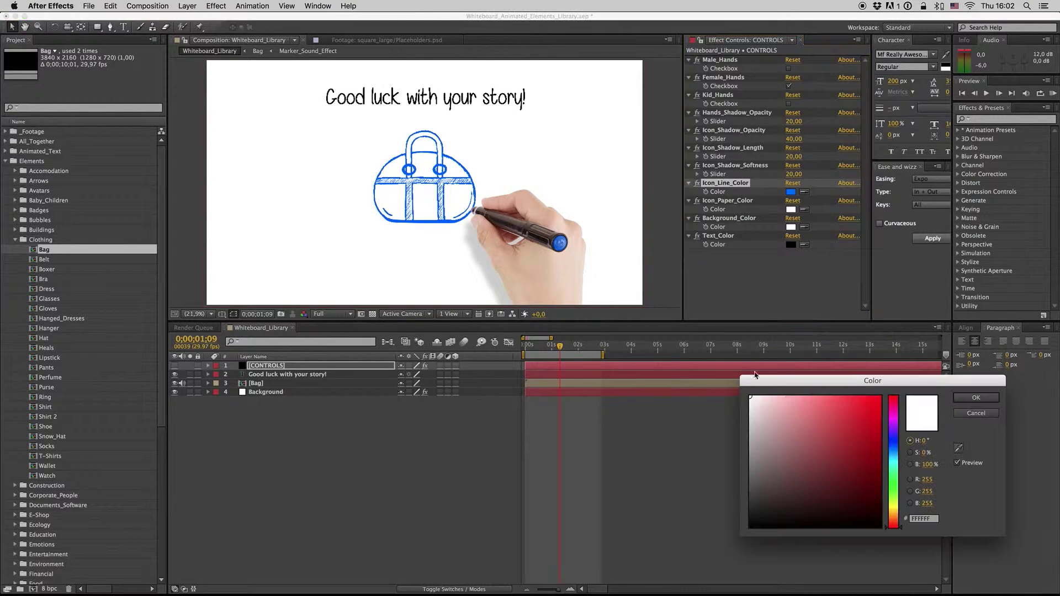
pyautogui.moveTo(878, 524); pyautogui.dragTo(998, 571)
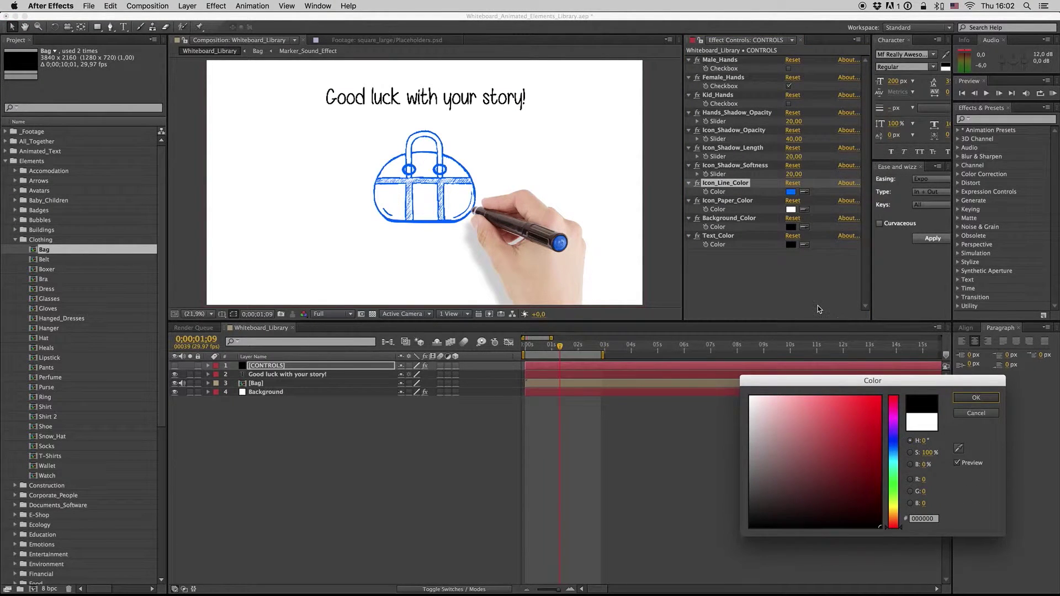
pyautogui.press('Return')
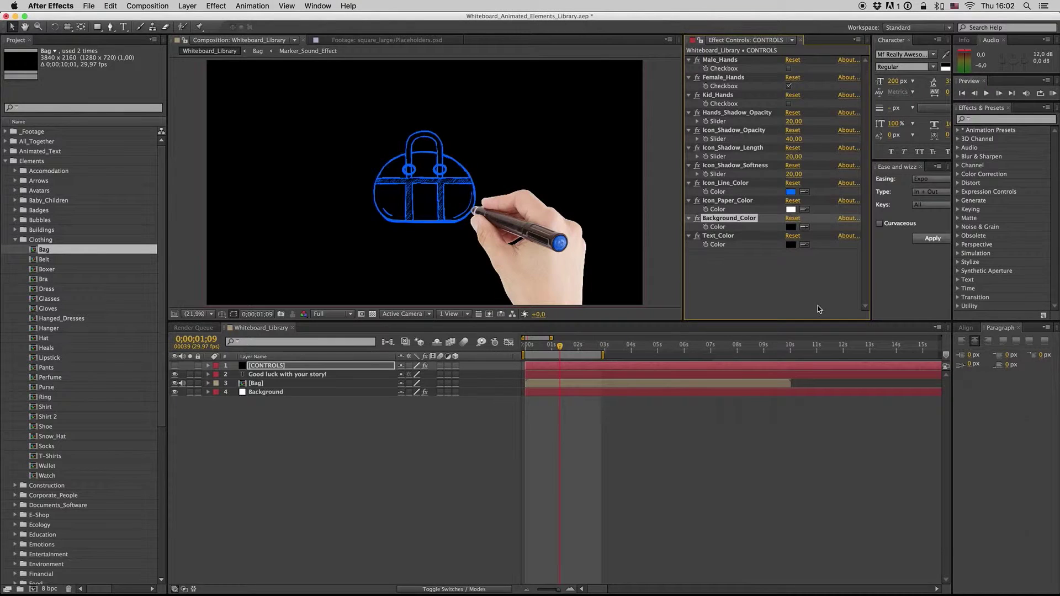
pyautogui.click(790, 227)
pyautogui.click(750, 397)
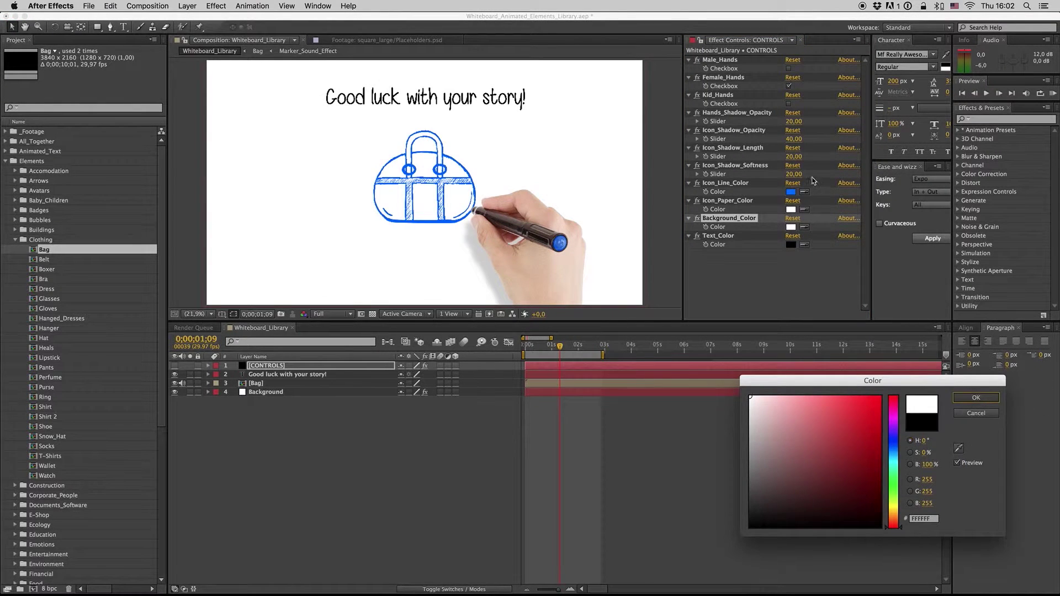
pyautogui.click(978, 398)
# Set the Icon_Line_Color to black (000000) so the bag draws in black lines
pyautogui.click(792, 192)
pyautogui.moveTo(837, 501); pyautogui.dragTo(957, 541)
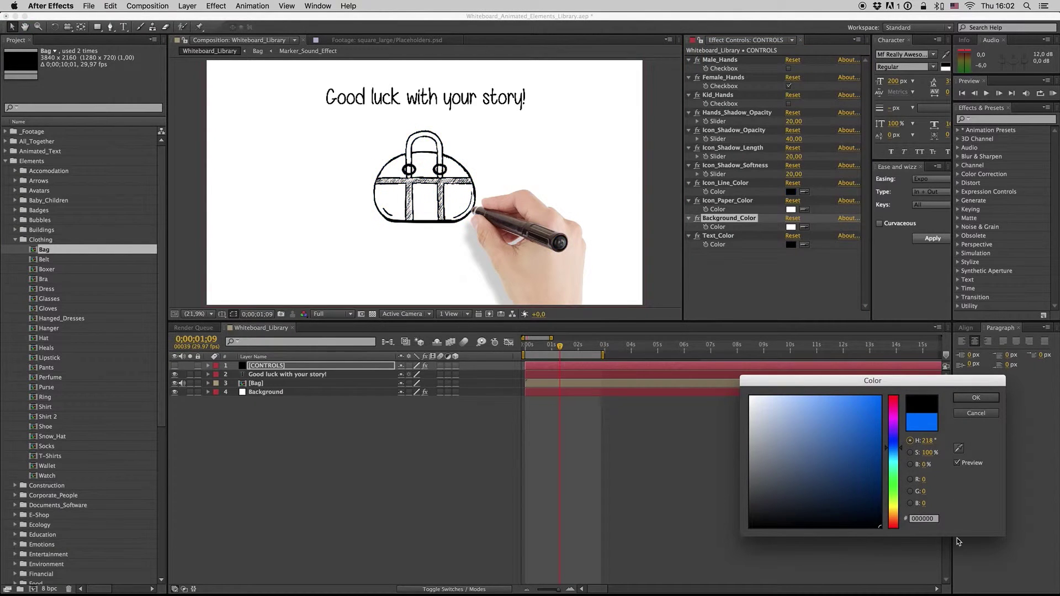
pyautogui.click(969, 399)
pyautogui.click(719, 236)
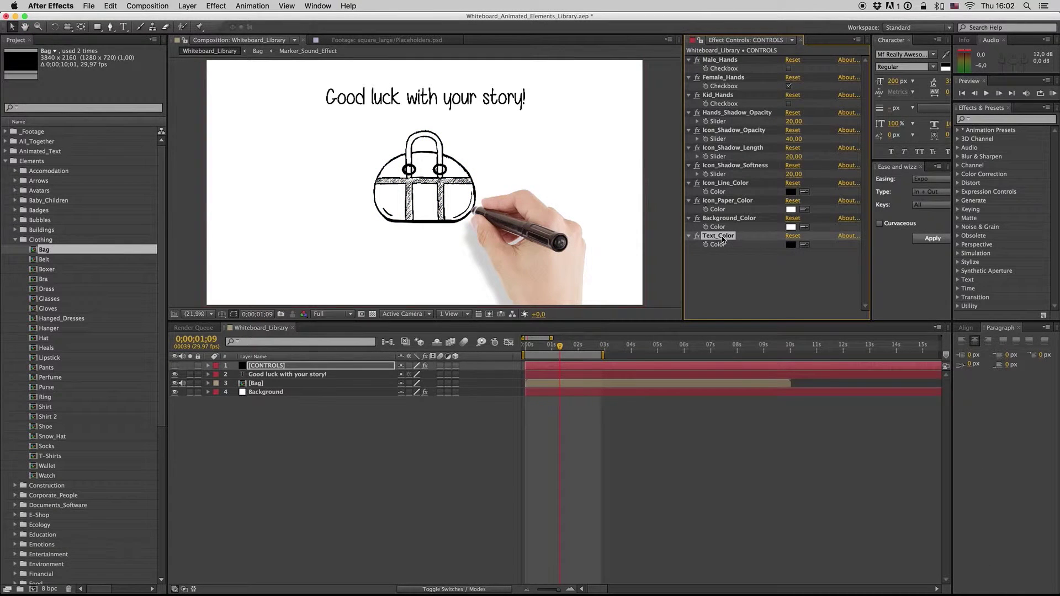
pyautogui.click(259, 385)
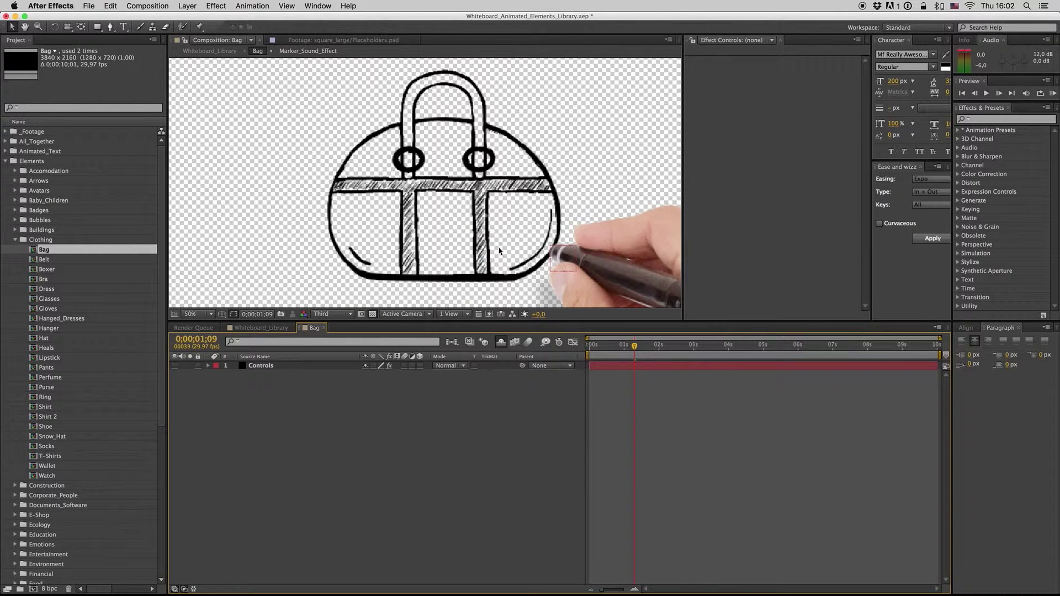
pyautogui.click(209, 315)
pyautogui.click(212, 329)
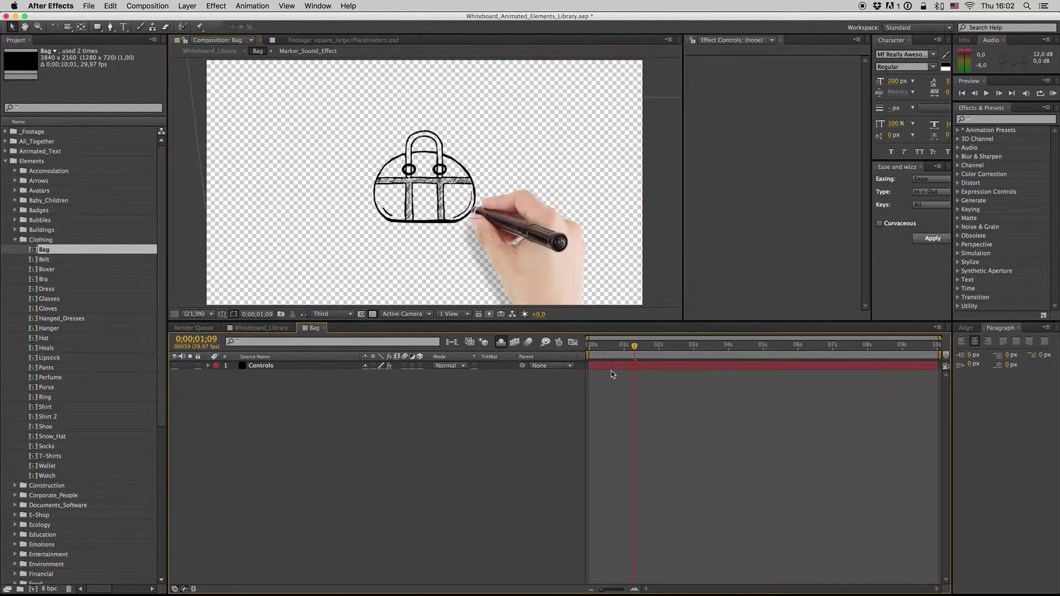
pyautogui.click(614, 366)
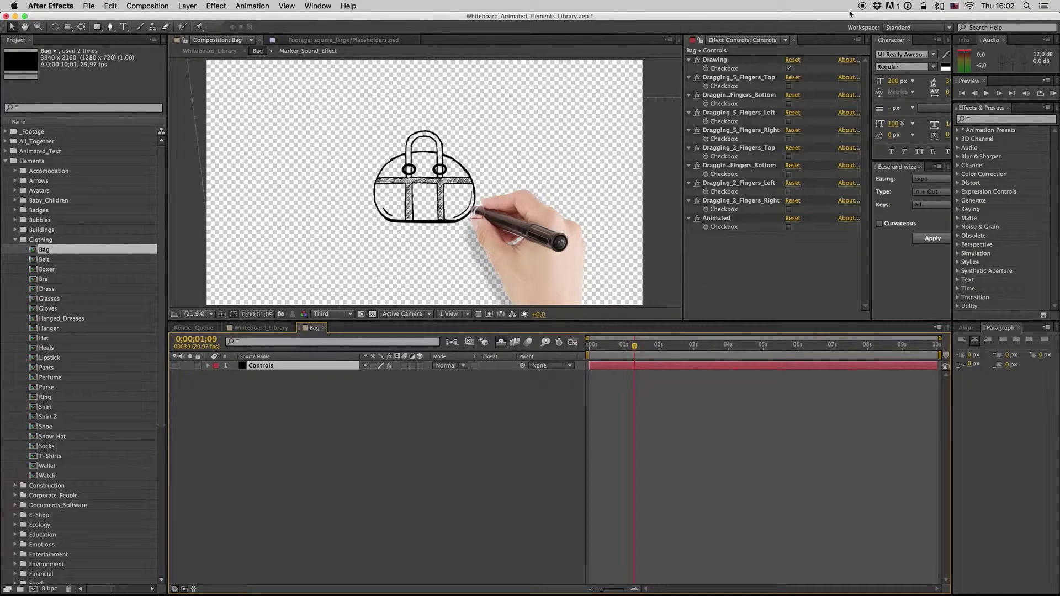
pyautogui.click(789, 69)
pyautogui.click(788, 86)
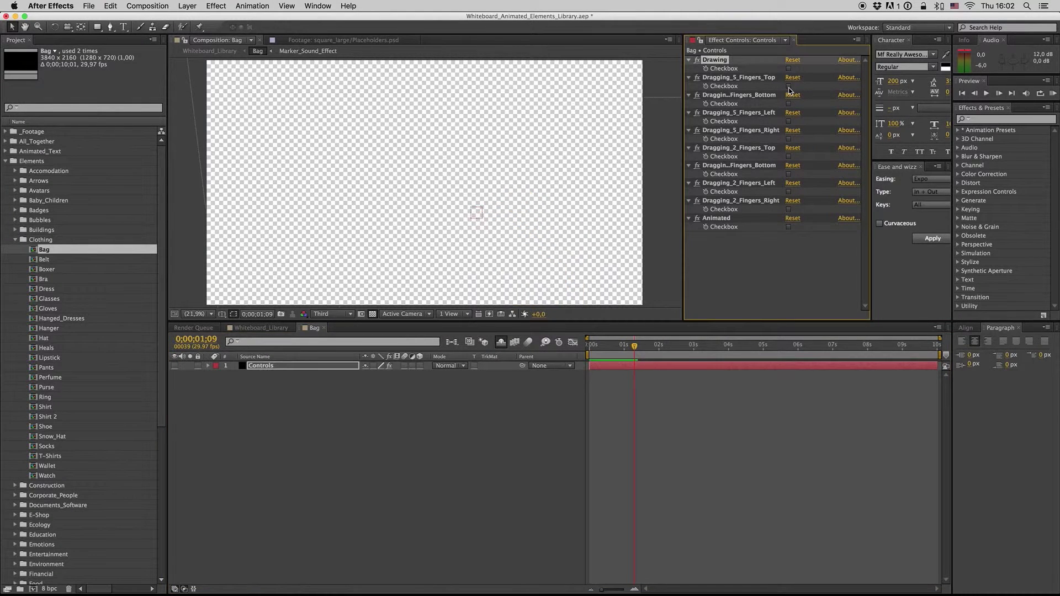
pyautogui.click(588, 346)
pyautogui.press('space')
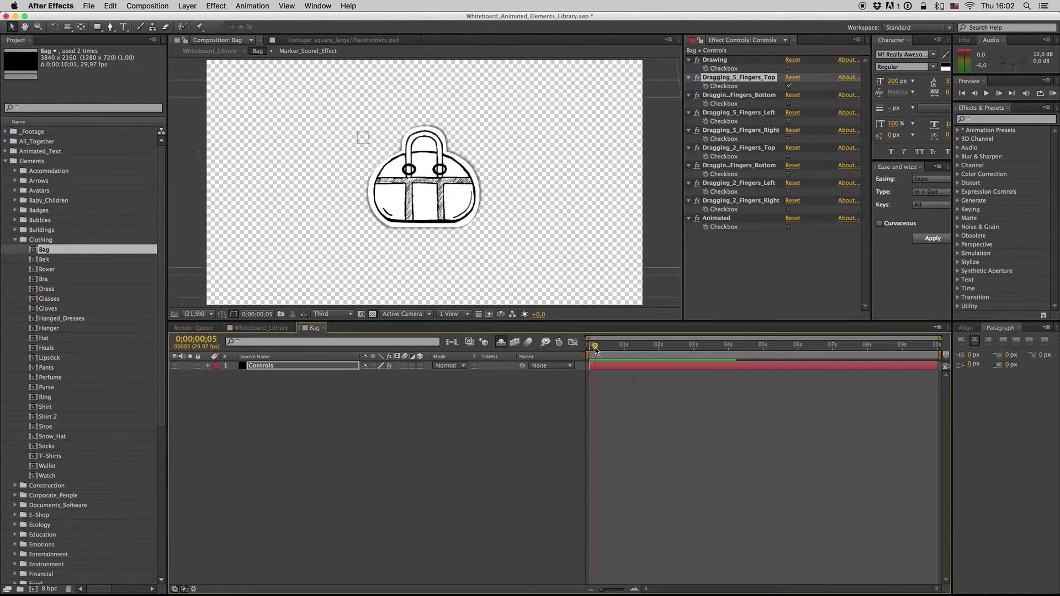
pyautogui.click(788, 86)
pyautogui.click(788, 104)
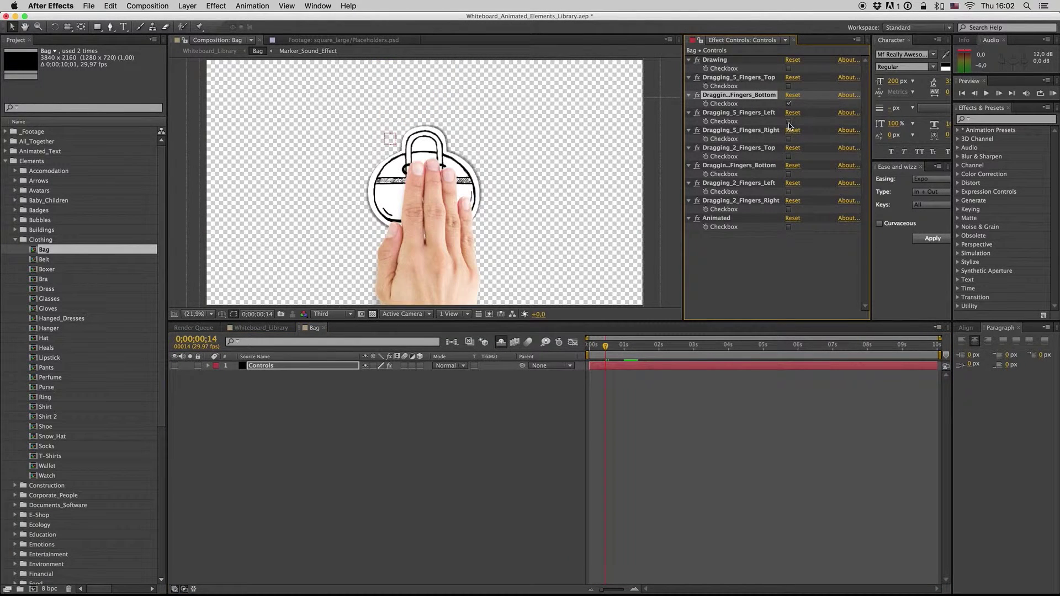
pyautogui.click(788, 156)
pyautogui.click(788, 104)
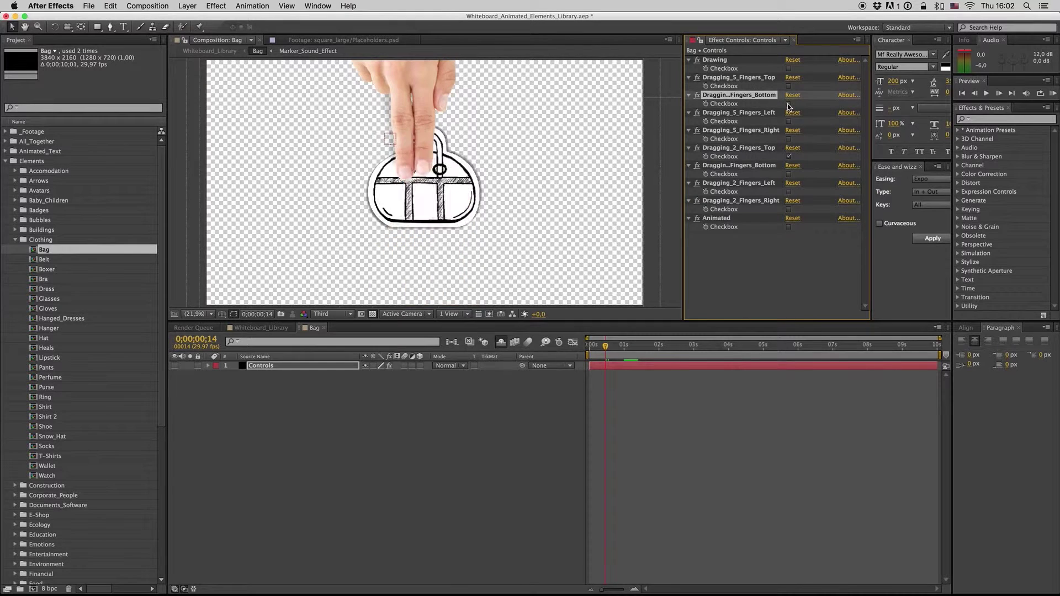
pyautogui.click(788, 156)
pyautogui.click(788, 227)
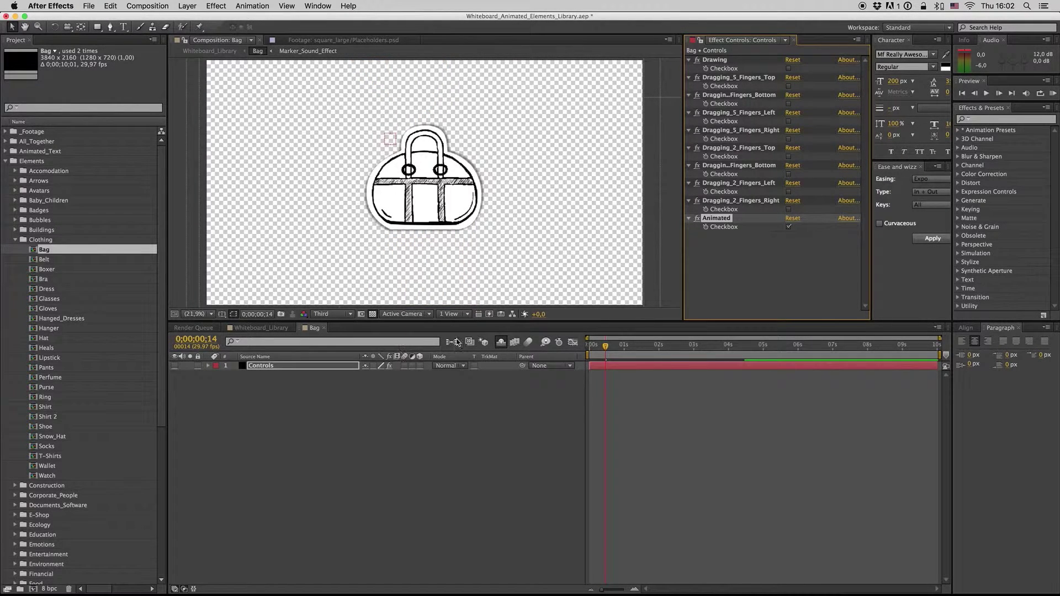
pyautogui.click(788, 227)
pyautogui.click(788, 86)
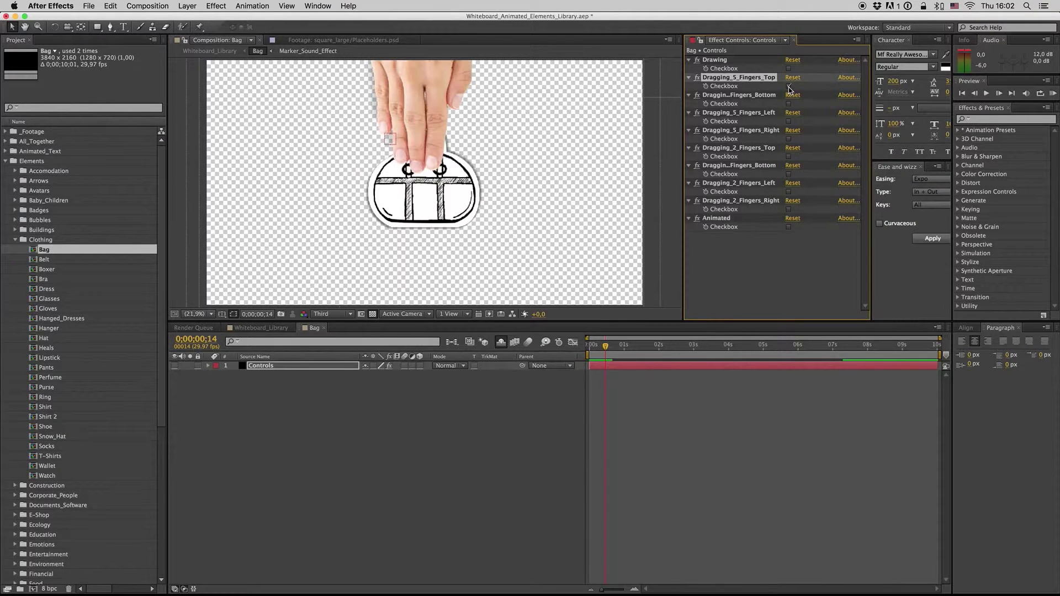
pyautogui.click(788, 86)
pyautogui.click(788, 104)
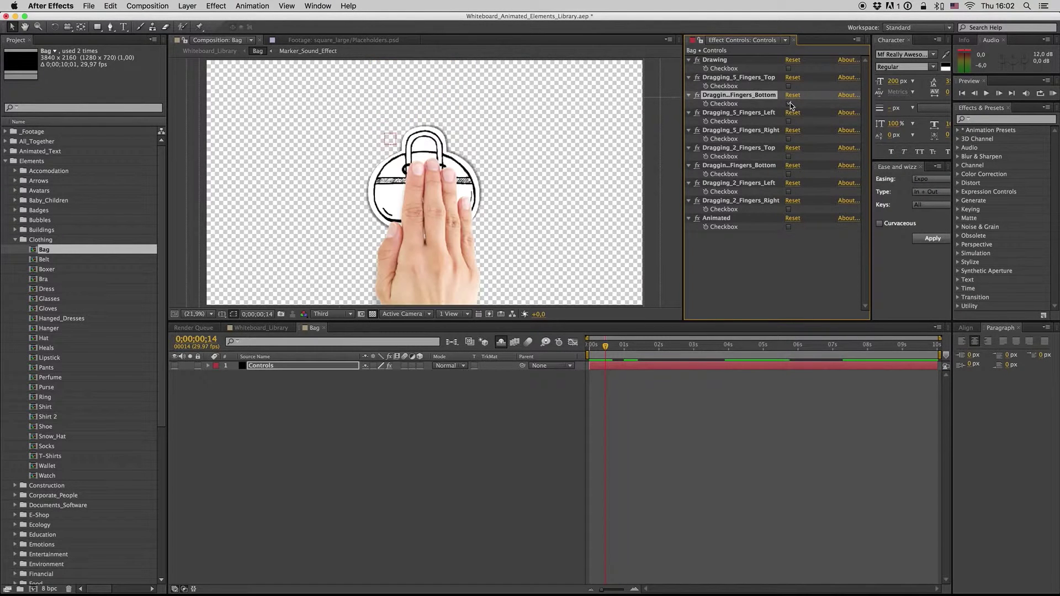
pyautogui.click(313, 425)
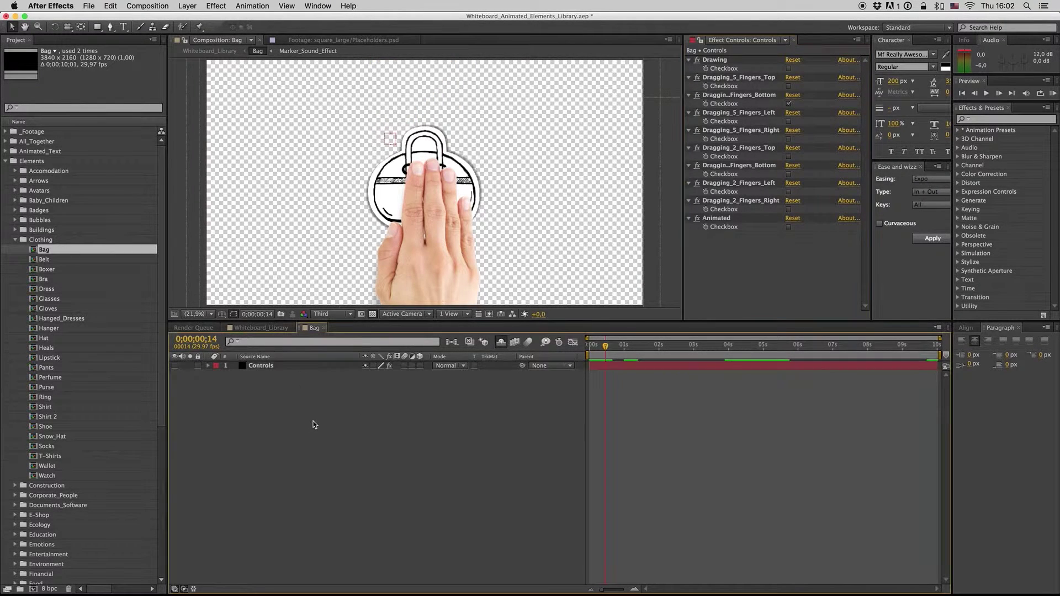
pyautogui.click(259, 328)
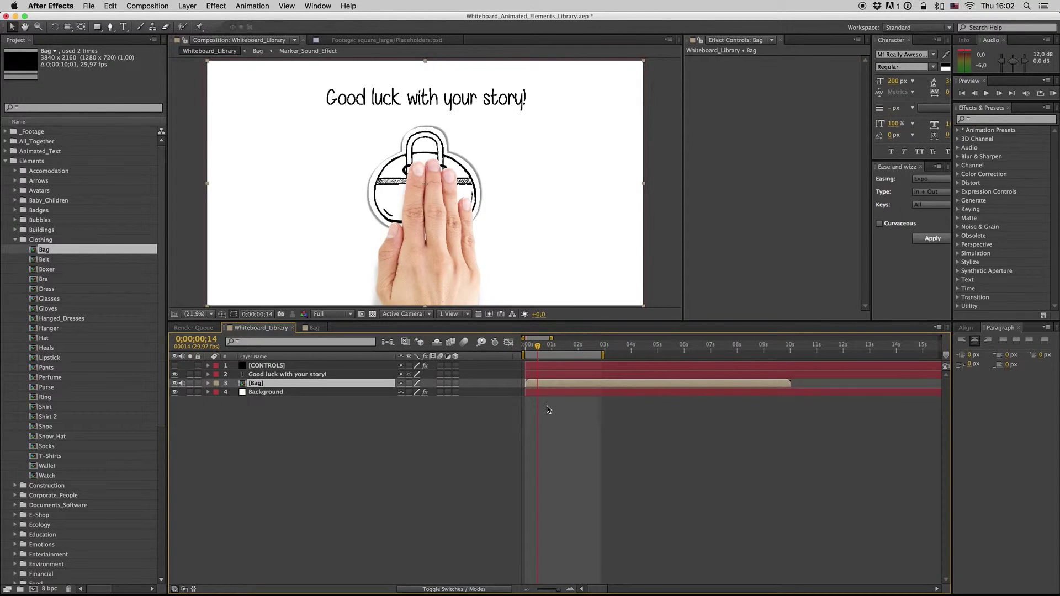
pyautogui.click(548, 409)
pyautogui.click(255, 384)
pyautogui.click(525, 348)
pyautogui.press('space')
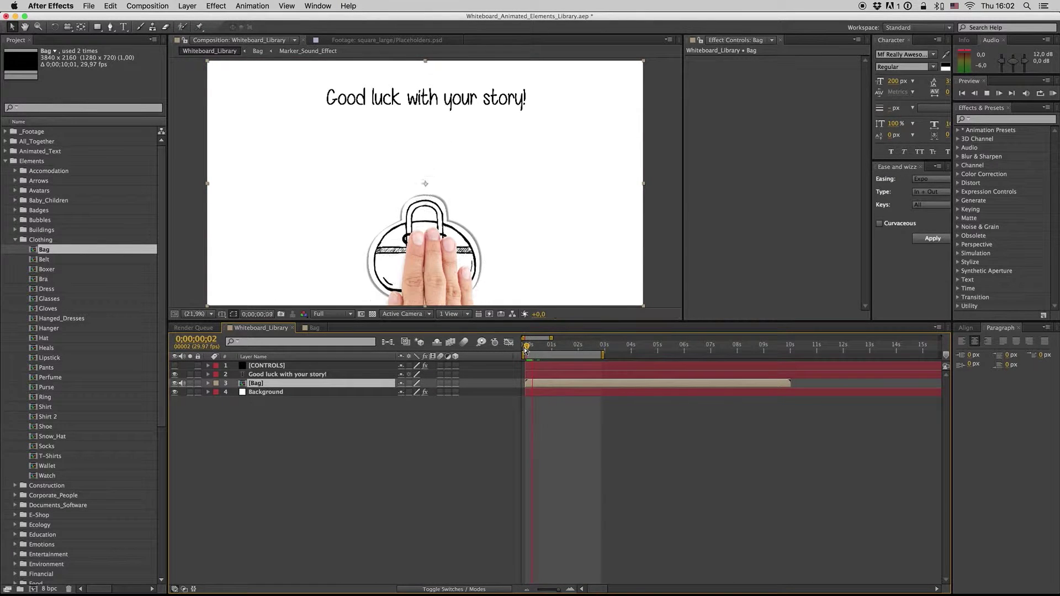
pyautogui.press('space')
pyautogui.click(255, 385)
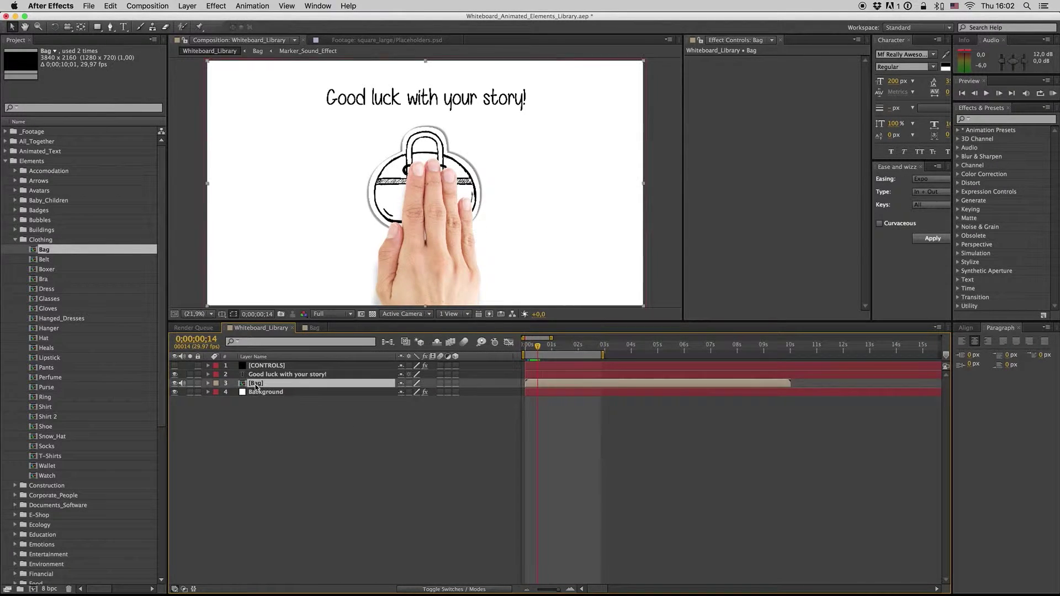
pyautogui.doubleClick(545, 382)
pyautogui.click(616, 367)
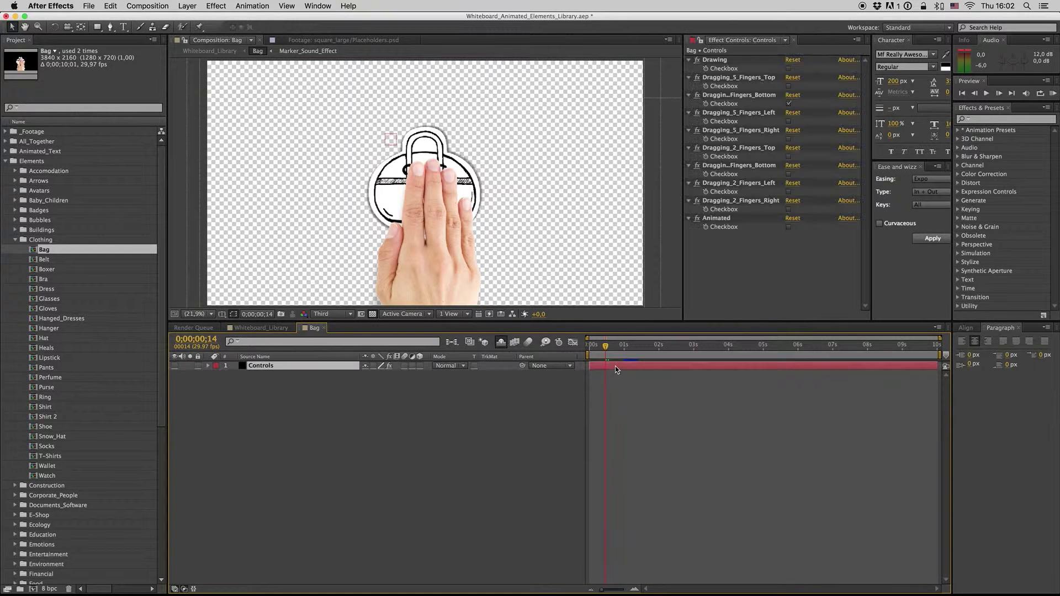
pyautogui.click(788, 68)
pyautogui.click(788, 104)
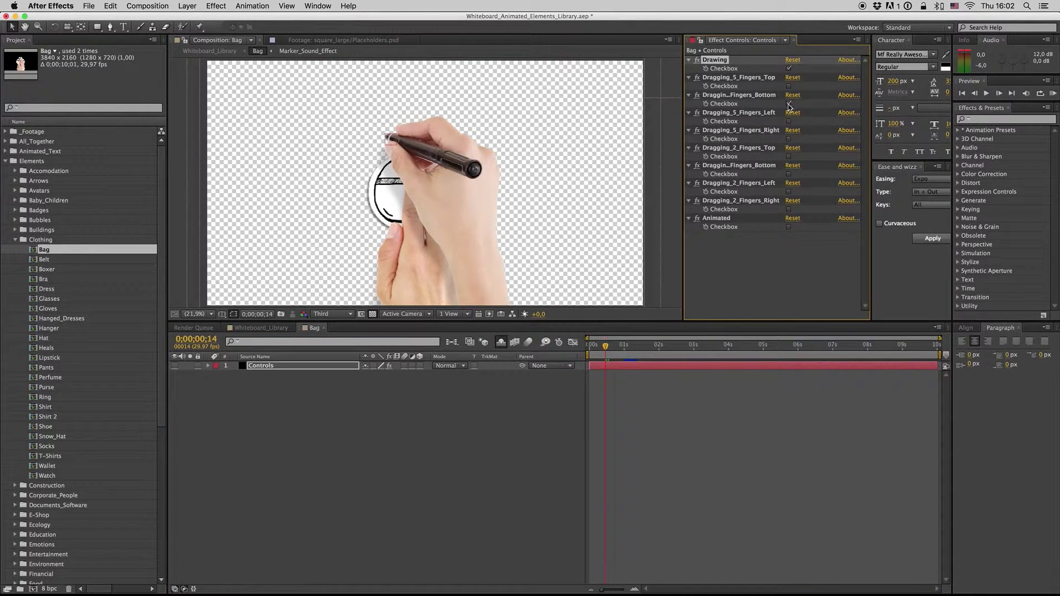
pyautogui.click(324, 328)
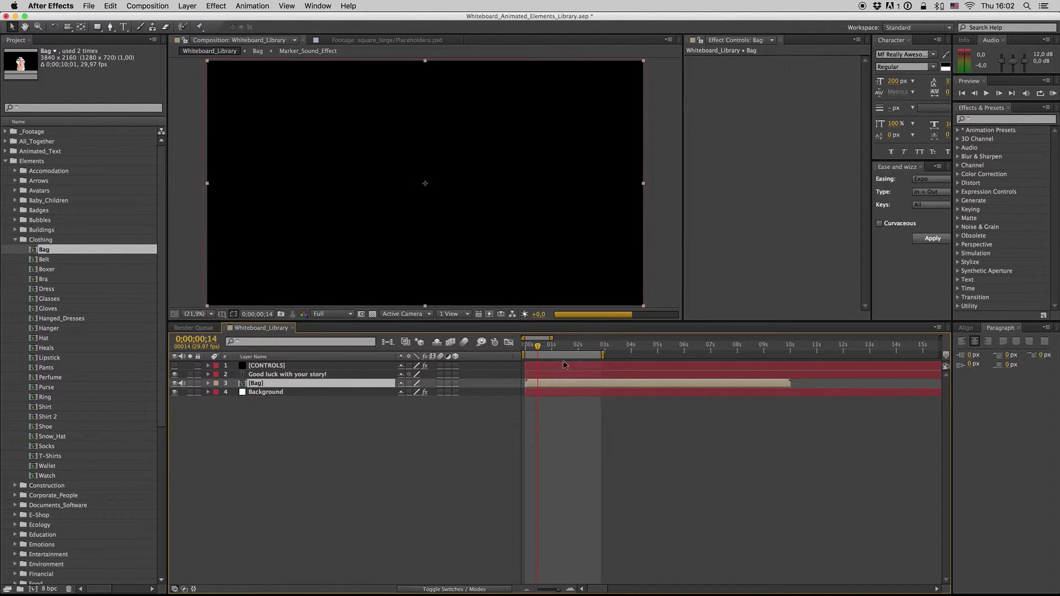
pyautogui.press('s')
# Scale the Bag layer to 70% and enable Collapse Transformations for sharp rendering
pyautogui.click(416, 392)
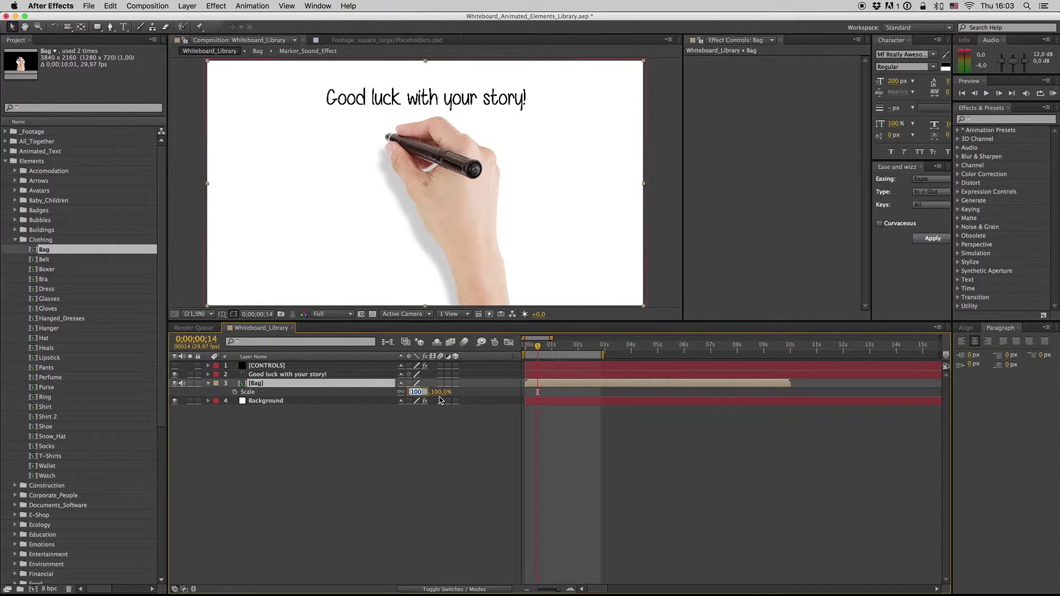
pyautogui.write('70')
pyautogui.press('Return')
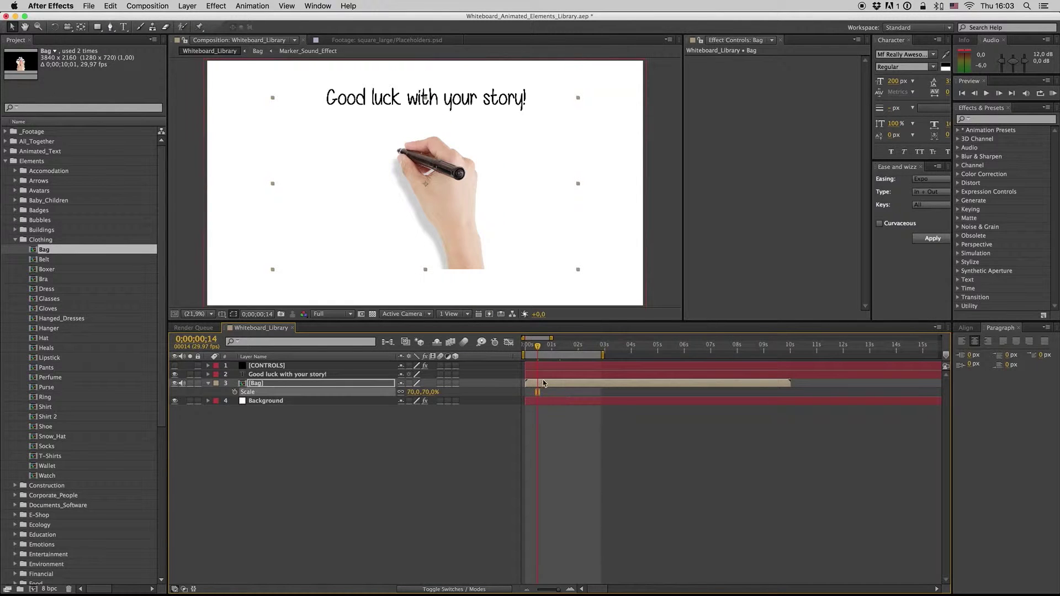
pyautogui.click(540, 347)
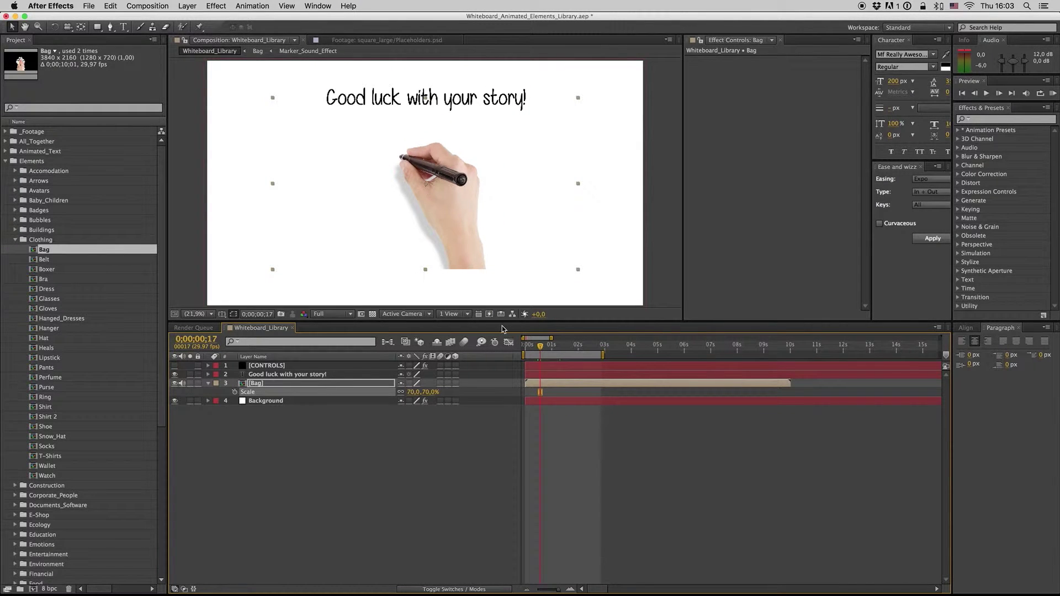
pyautogui.click(409, 383)
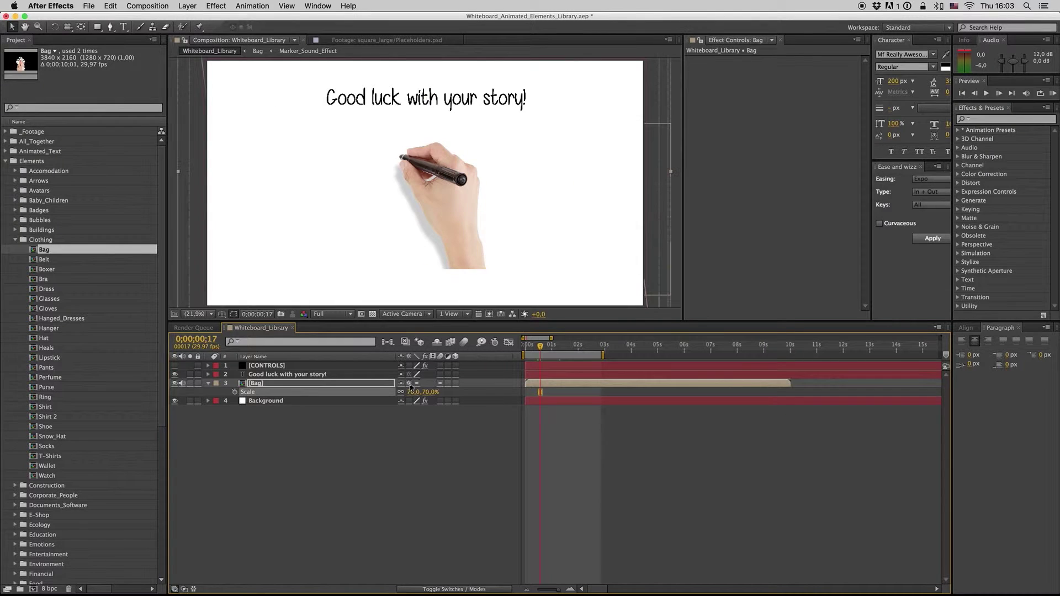
# At the one-second mark, move the bag to the upper left and duplicate its layer
pyautogui.click(552, 348)
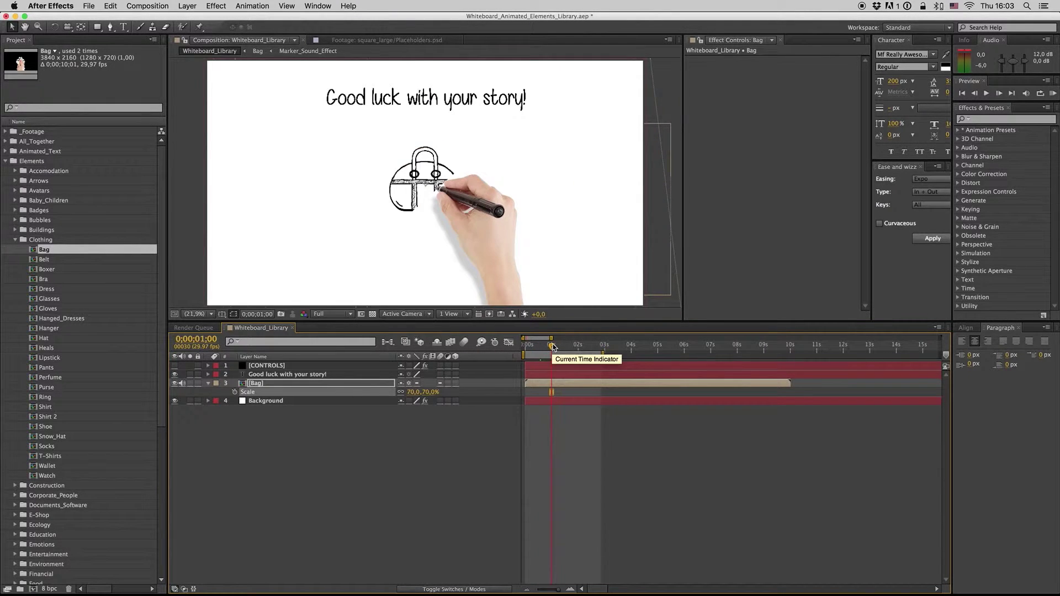
pyautogui.moveTo(494, 245); pyautogui.dragTo(380, 225)
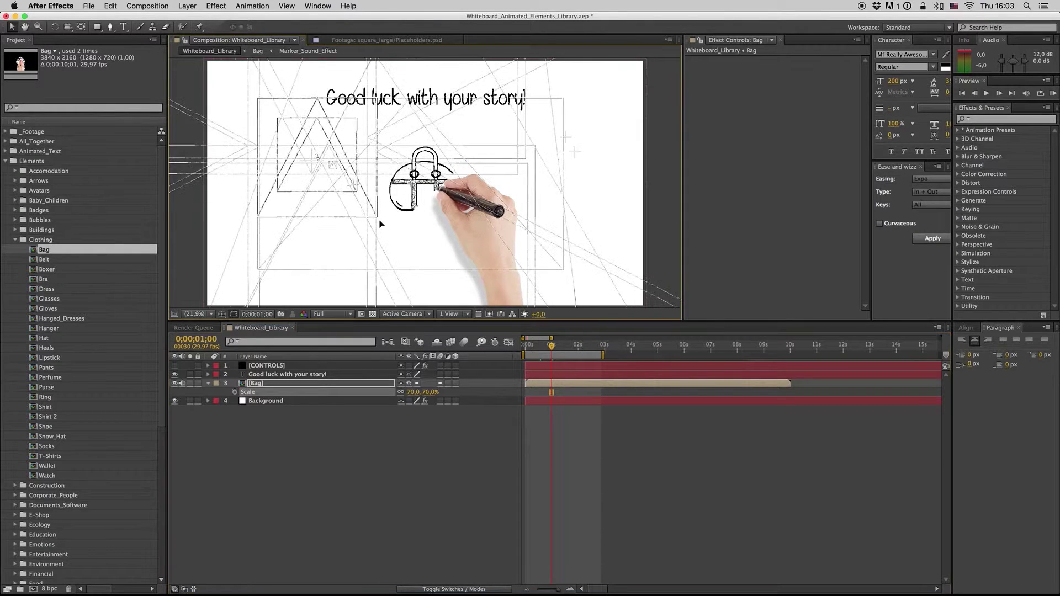
pyautogui.click(265, 386)
pyautogui.press('super+d')
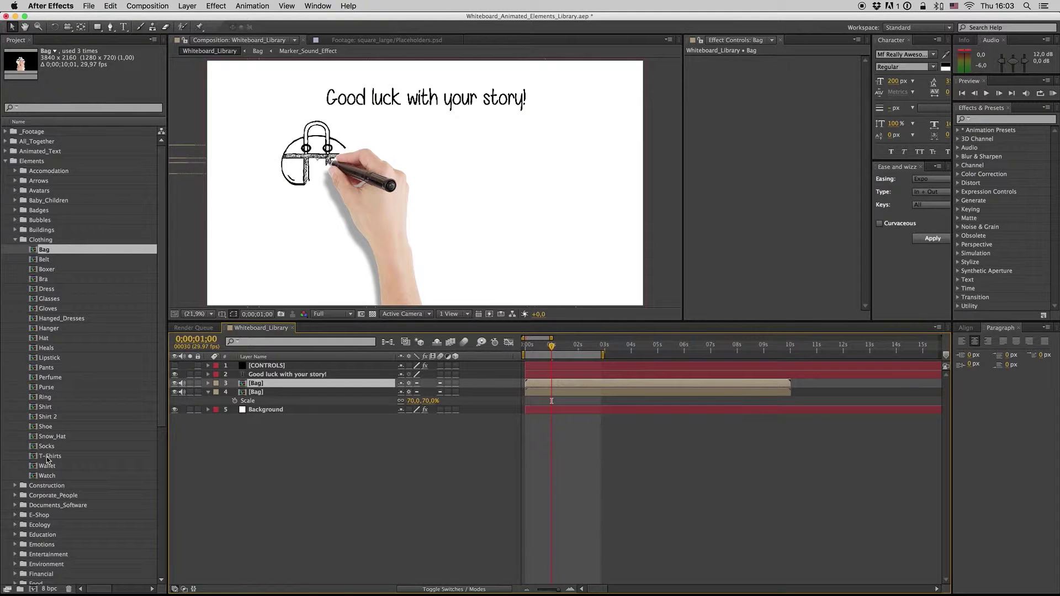
# Replace the duplicate Bag layer with the T-Shirts element, placed right of the bag
pyautogui.moveTo(47, 457); pyautogui.dragTo(325, 491)
pyautogui.moveTo(330, 271); pyautogui.dragTo(330, 271)
pyautogui.moveTo(542, 180); pyautogui.dragTo(542, 180)
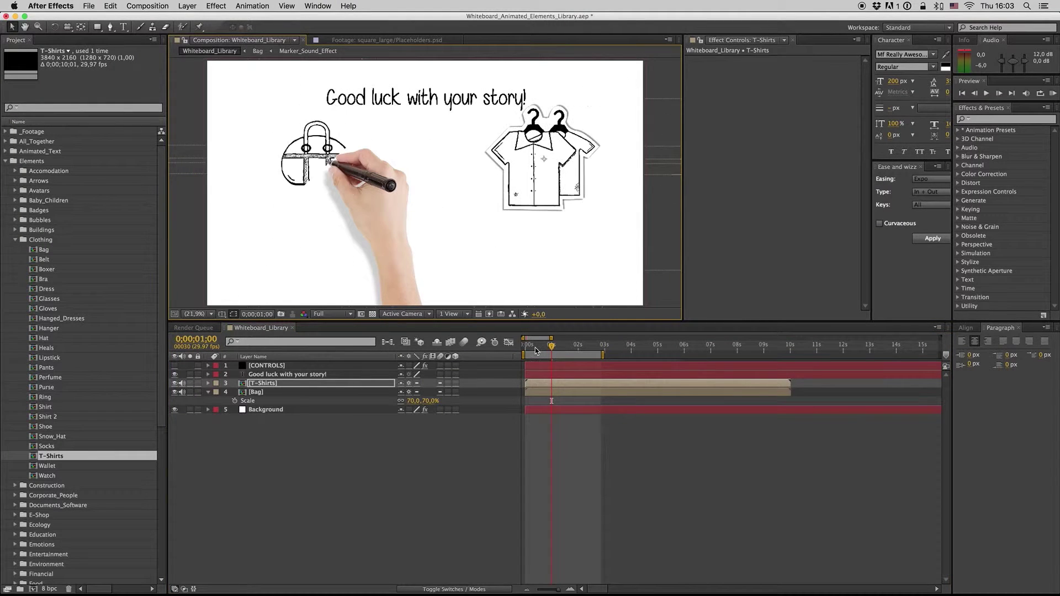
pyautogui.click(534, 346)
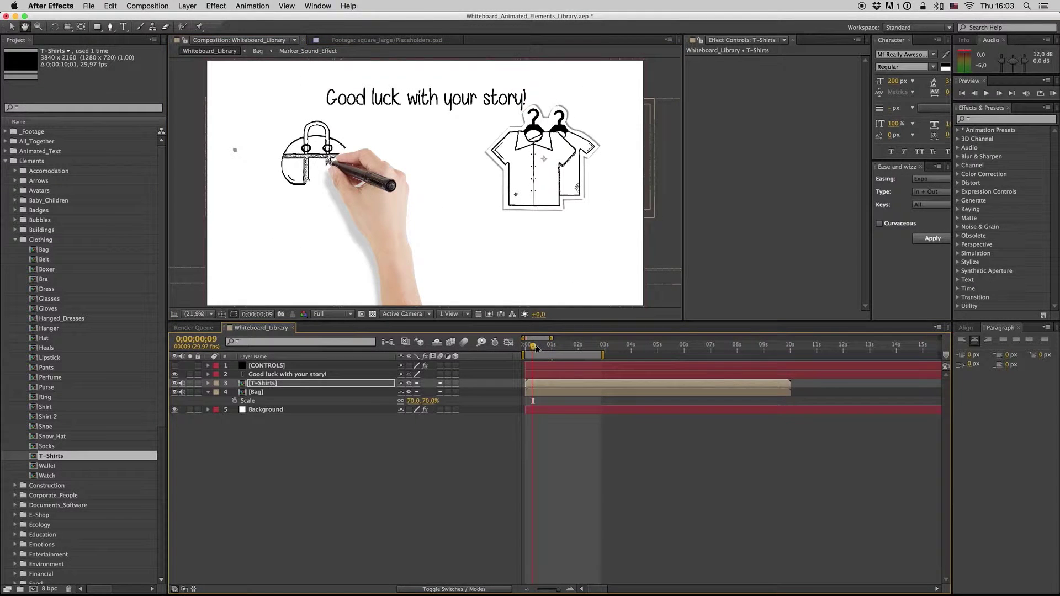
# Set the preview resolution to Quarter and play a preview
pyautogui.click(332, 313)
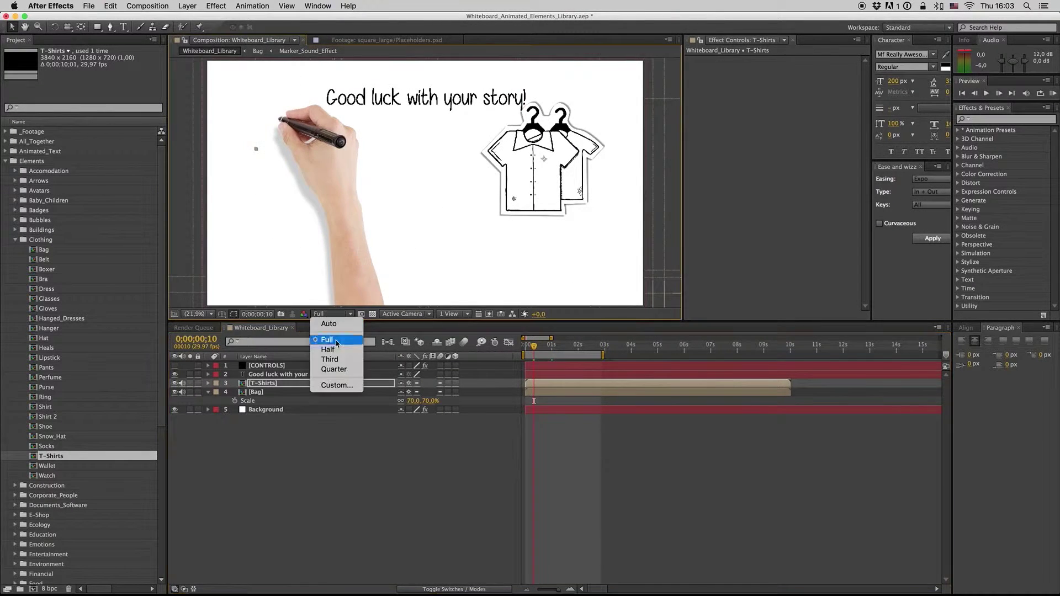
pyautogui.click(334, 369)
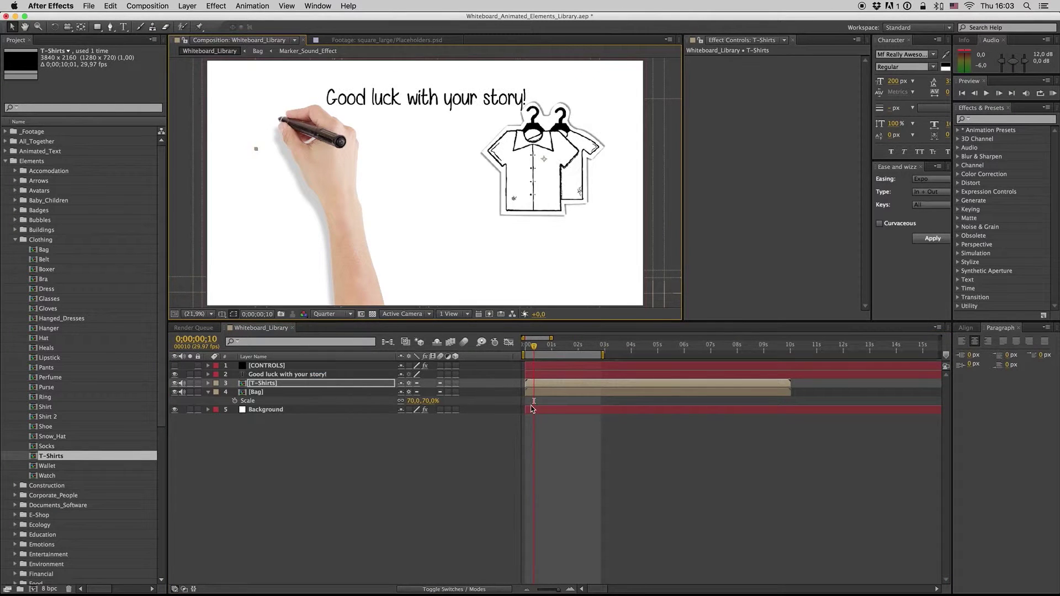
pyautogui.press('space')
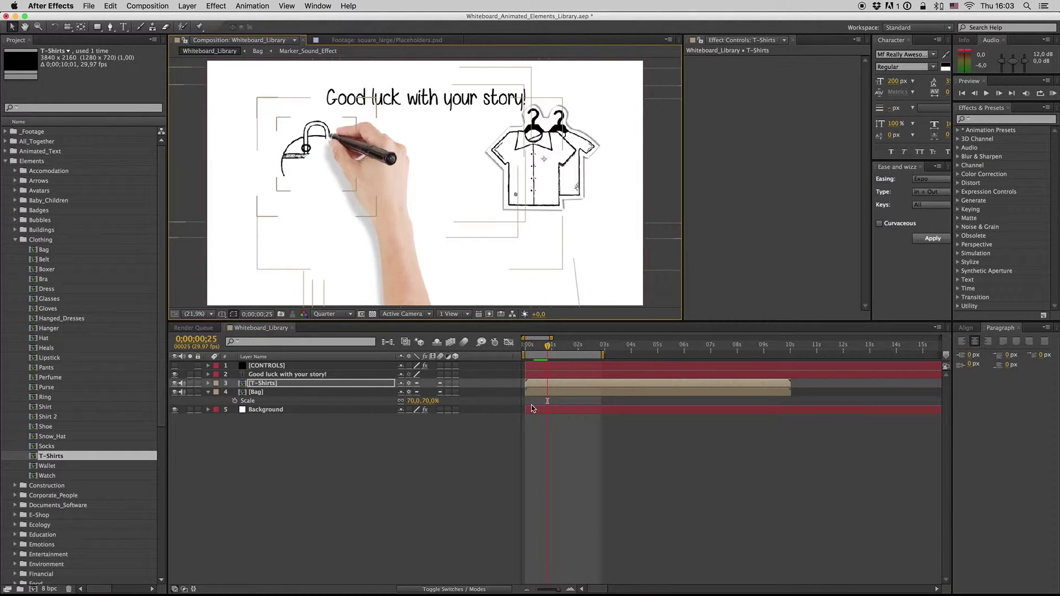
pyautogui.click(267, 385)
# In the T-Shirts comp, turn off Animated and turn on Dragging_5_Fingers_Top
pyautogui.doubleClick(268, 385)
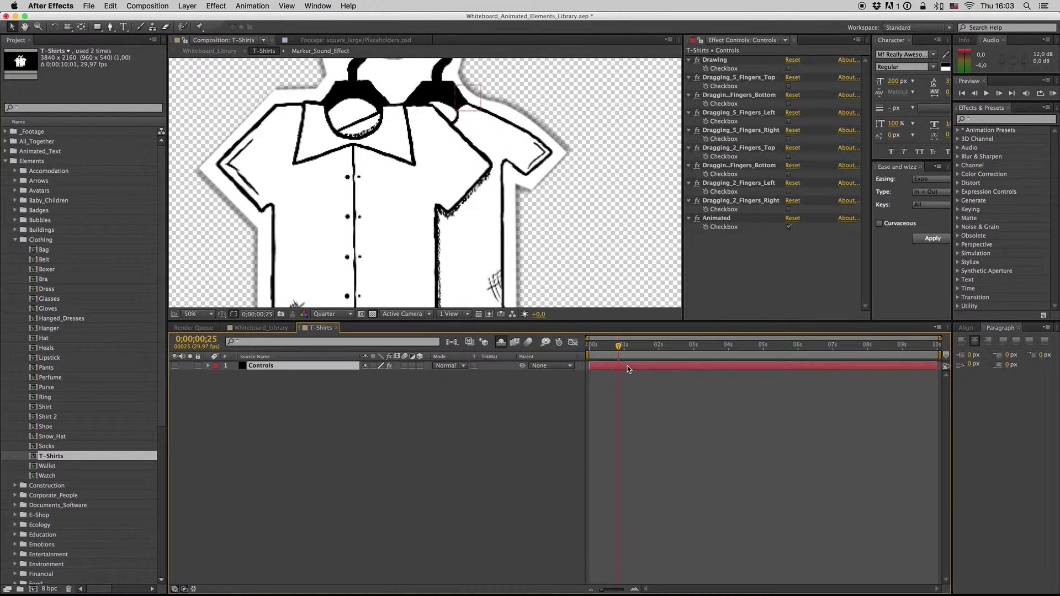
pyautogui.click(789, 226)
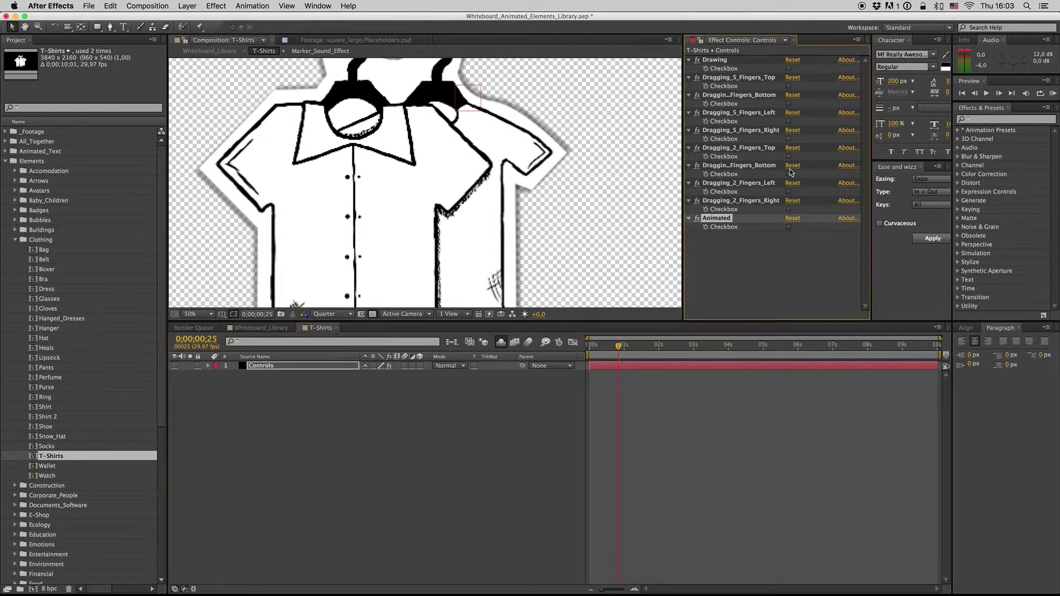
pyautogui.click(789, 86)
pyautogui.click(336, 328)
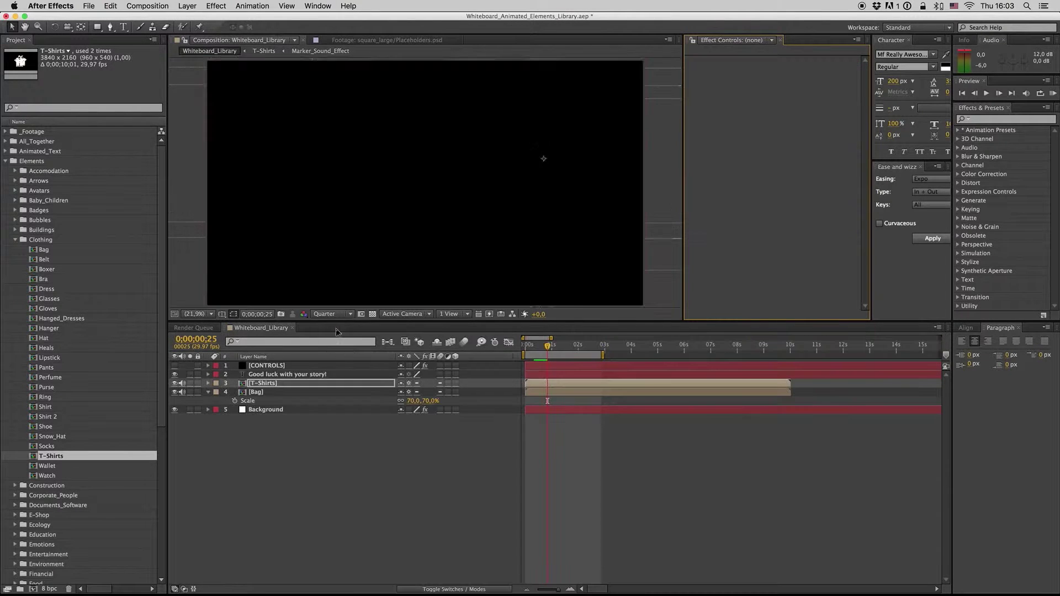
# Delay the T-Shirts layer's start to about 0;00;00;15 and preview the result
pyautogui.press('KP_0')
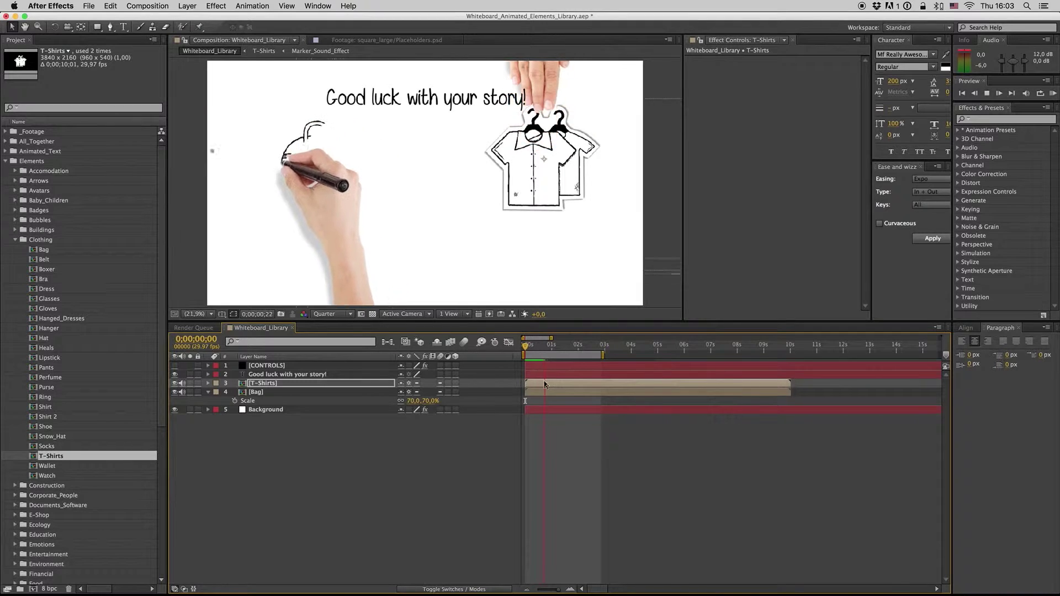
pyautogui.press('[')
pyautogui.press('KP_0')
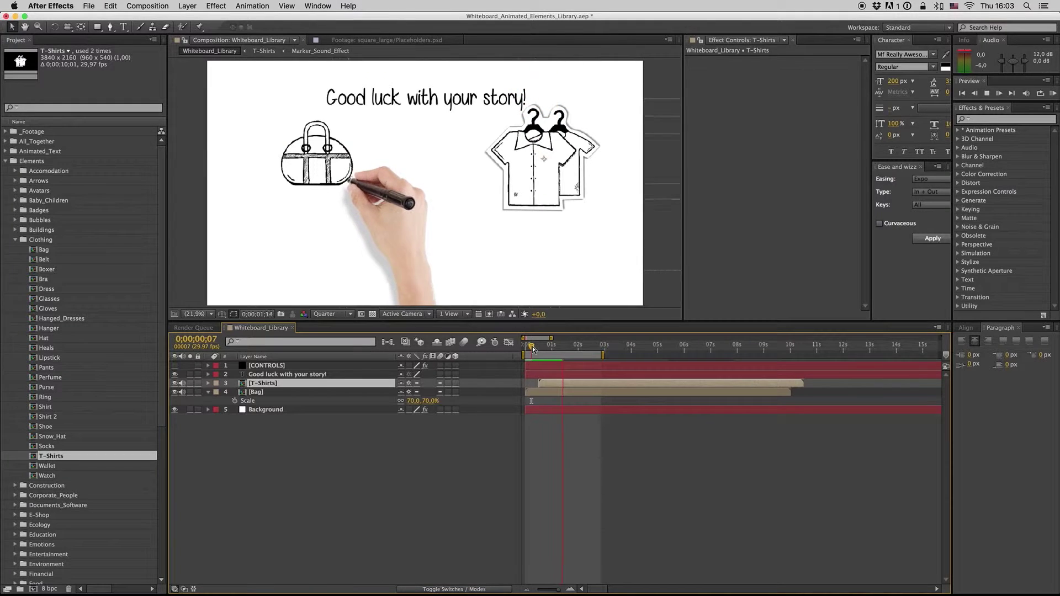
pyautogui.click(526, 347)
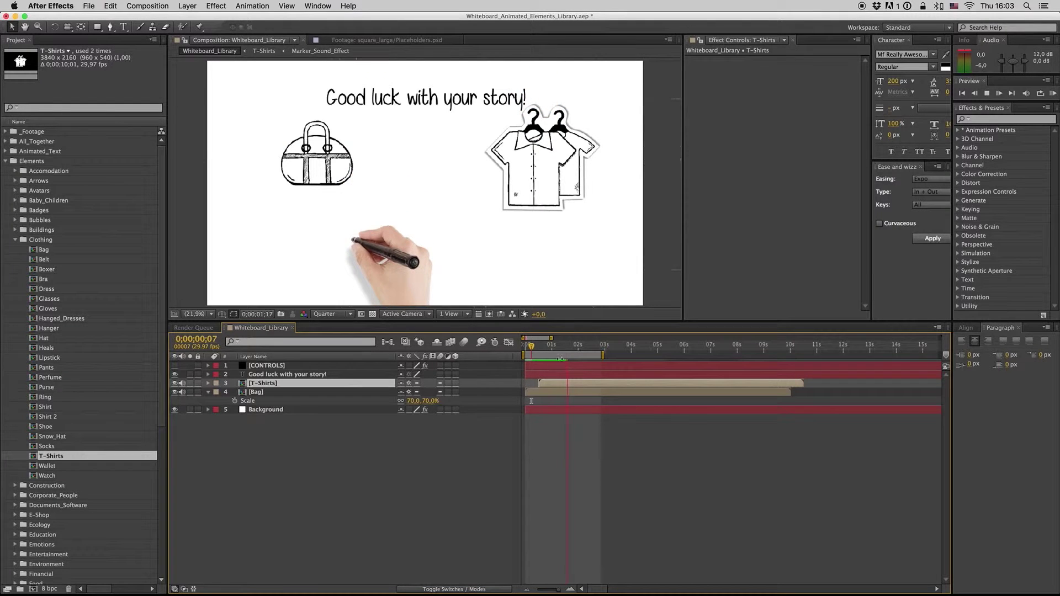
# At 0;00;01;10, drag the shirts slightly lower, then show the Badges folder in the Project panel
pyautogui.click(208, 392)
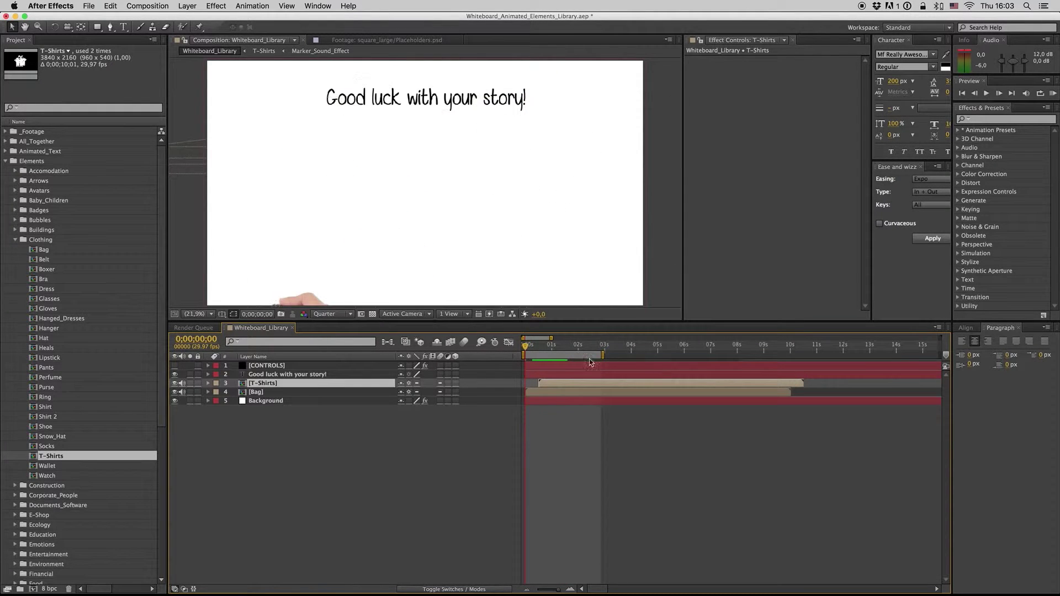
pyautogui.click(561, 347)
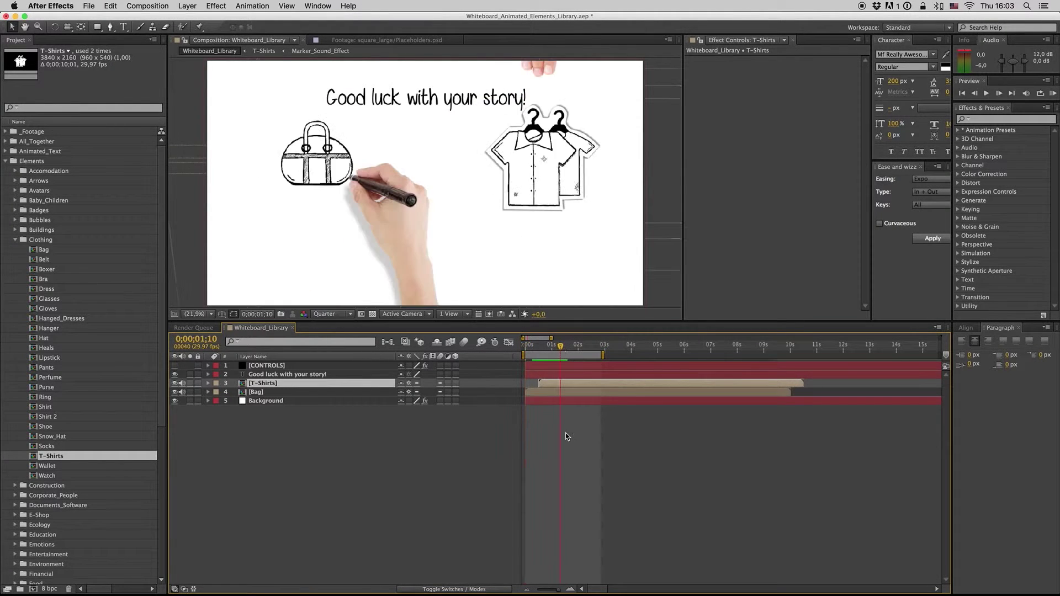
pyautogui.click(10, 27)
pyautogui.moveTo(546, 171); pyautogui.dragTo(543, 192)
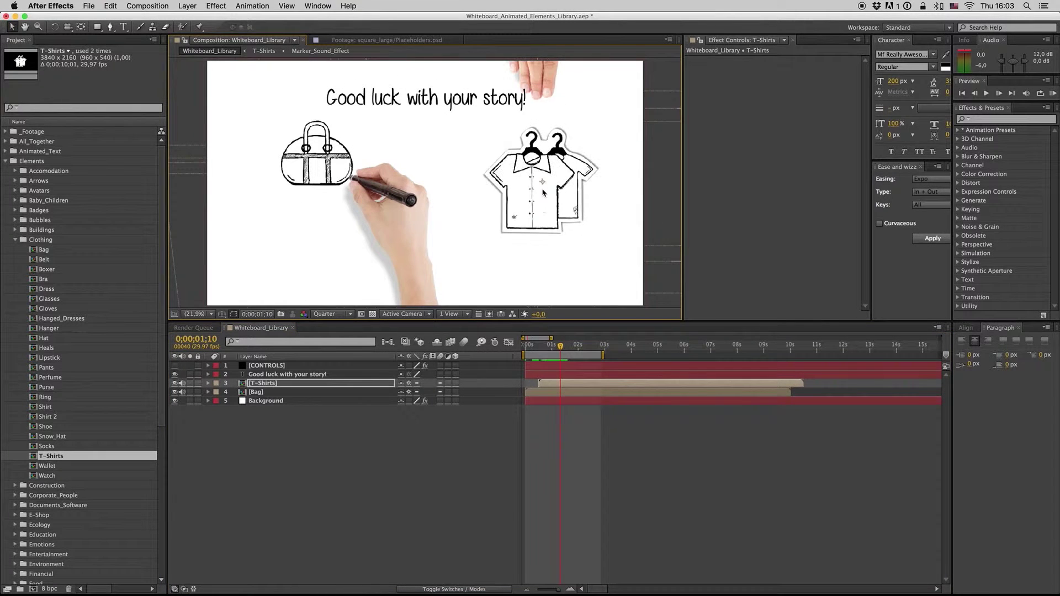
pyautogui.click(301, 429)
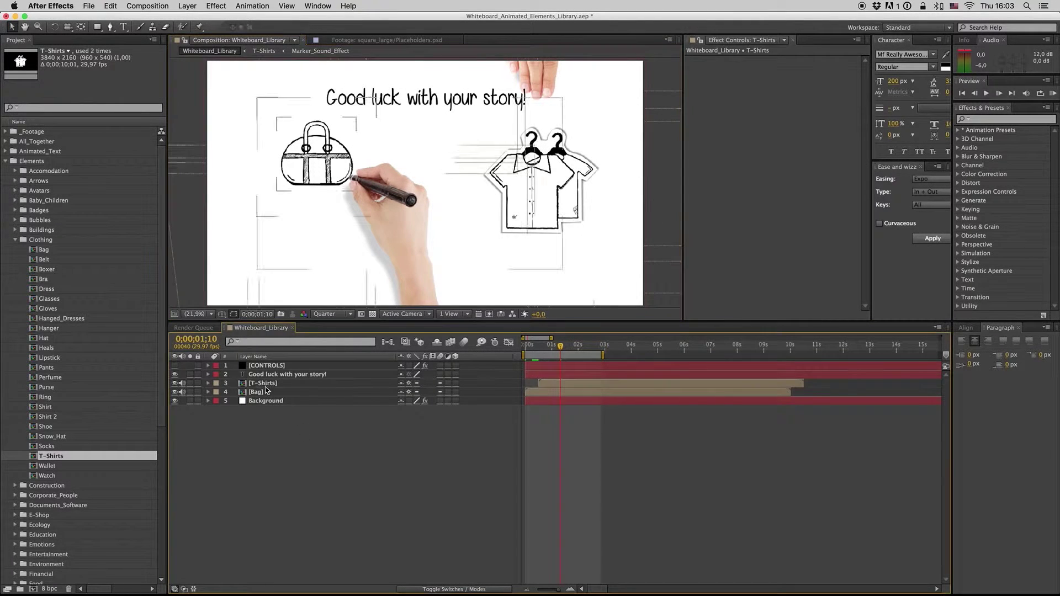
pyautogui.click(266, 387)
pyautogui.click(271, 441)
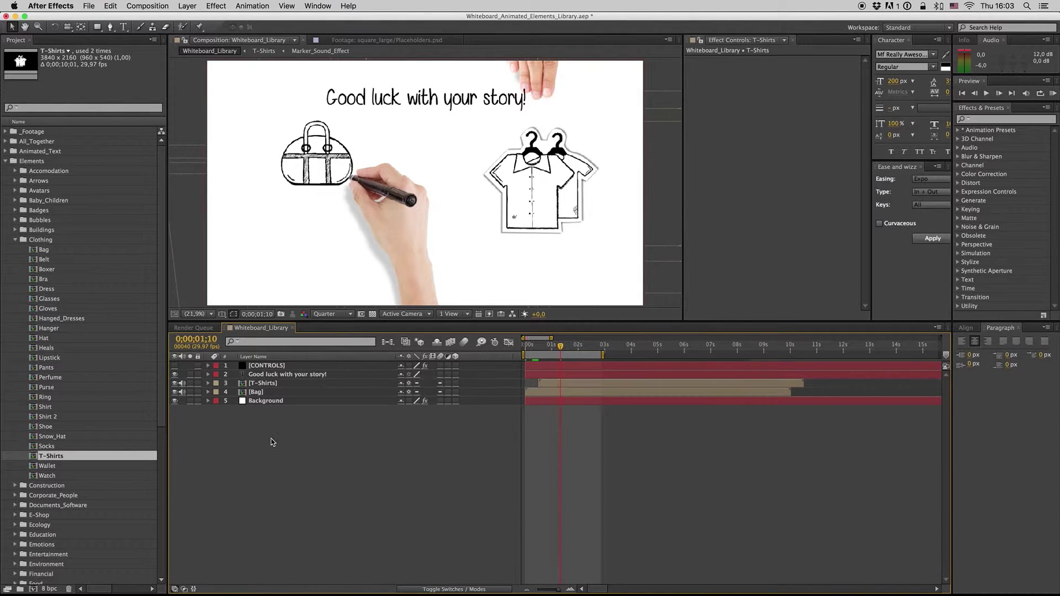
pyautogui.click(15, 240)
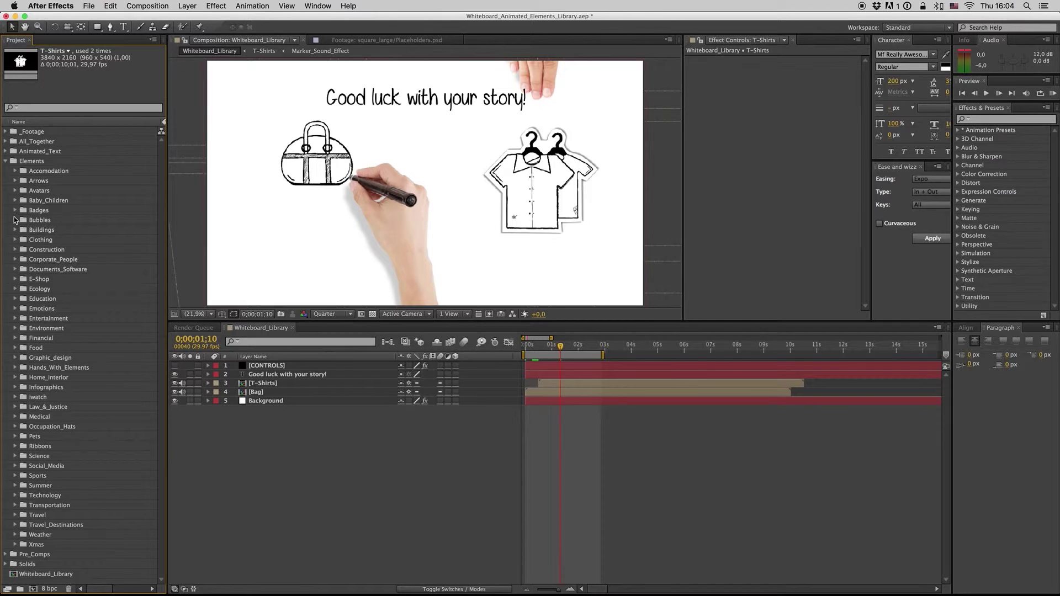
pyautogui.click(15, 210)
# Inspect the Badge_1 and Badge_1_Text comps with their BUY badge, then close them
pyautogui.doubleClick(51, 220)
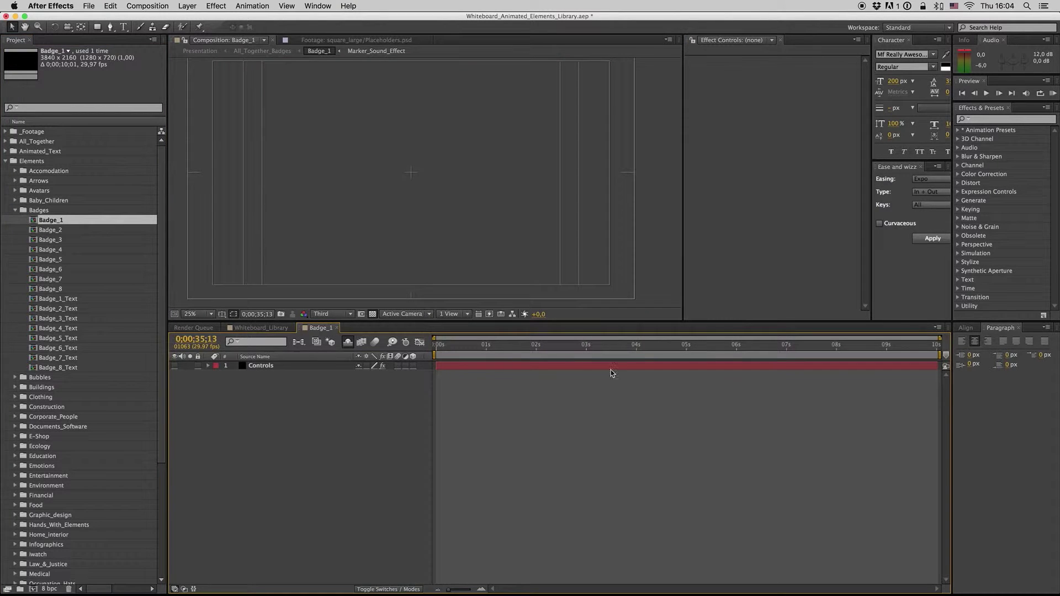
pyautogui.click(519, 347)
pyautogui.click(519, 368)
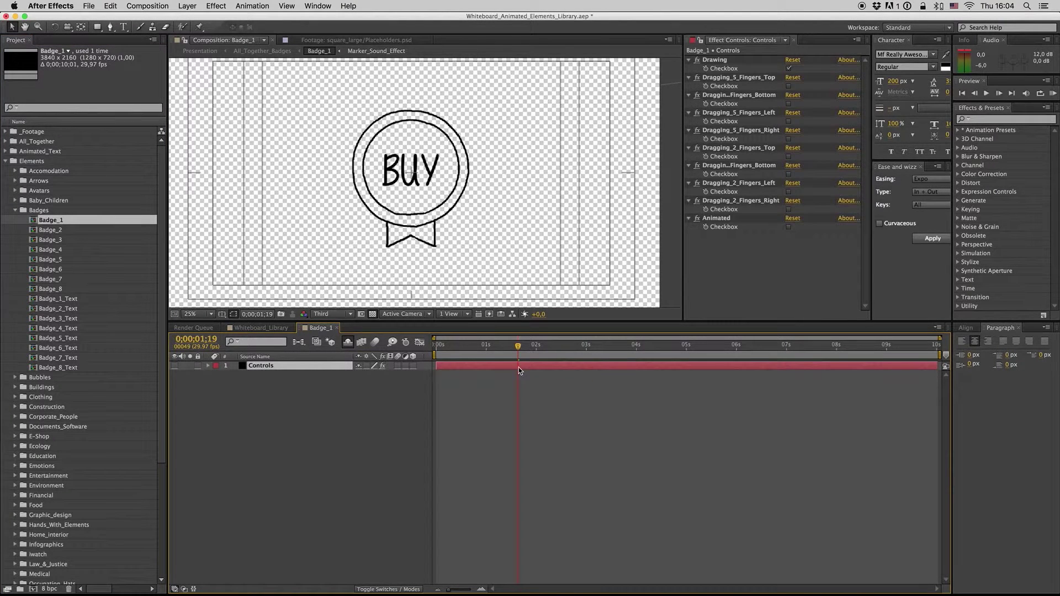
pyautogui.doubleClick(58, 298)
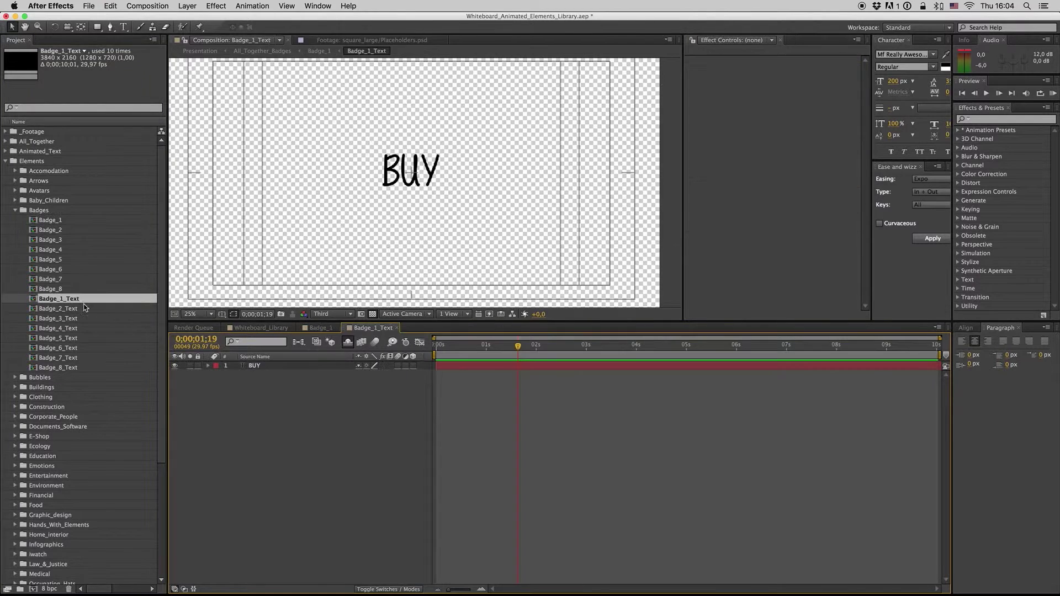
pyautogui.click(522, 366)
pyautogui.click(397, 328)
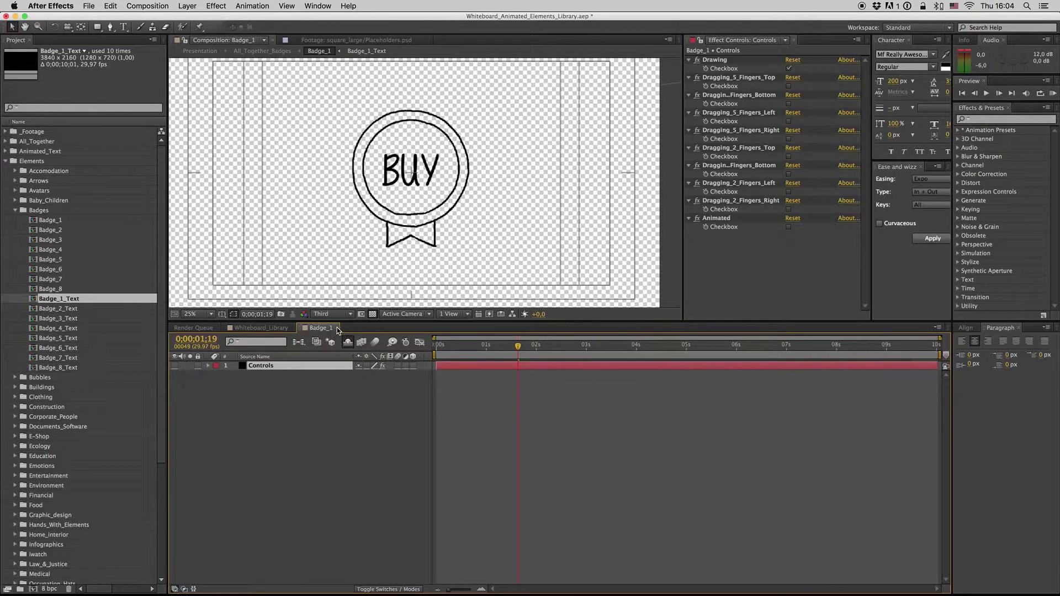
pyautogui.click(336, 328)
# Add Hand_Writting_Basic_Text_1 from the Hand_Writting Basic folder to Whiteboard_Library
pyautogui.click(15, 211)
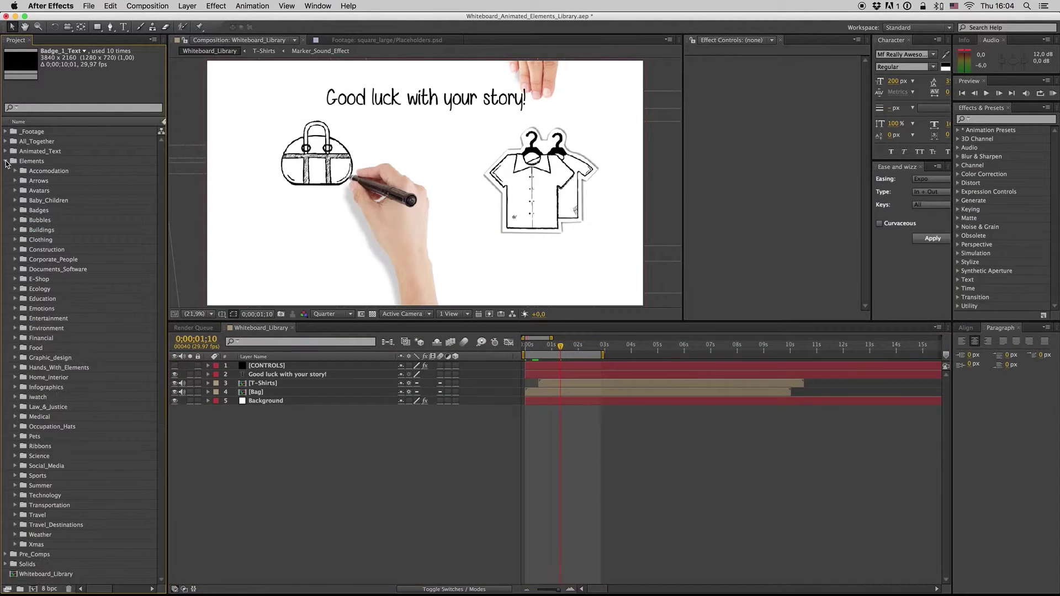
pyautogui.click(6, 158)
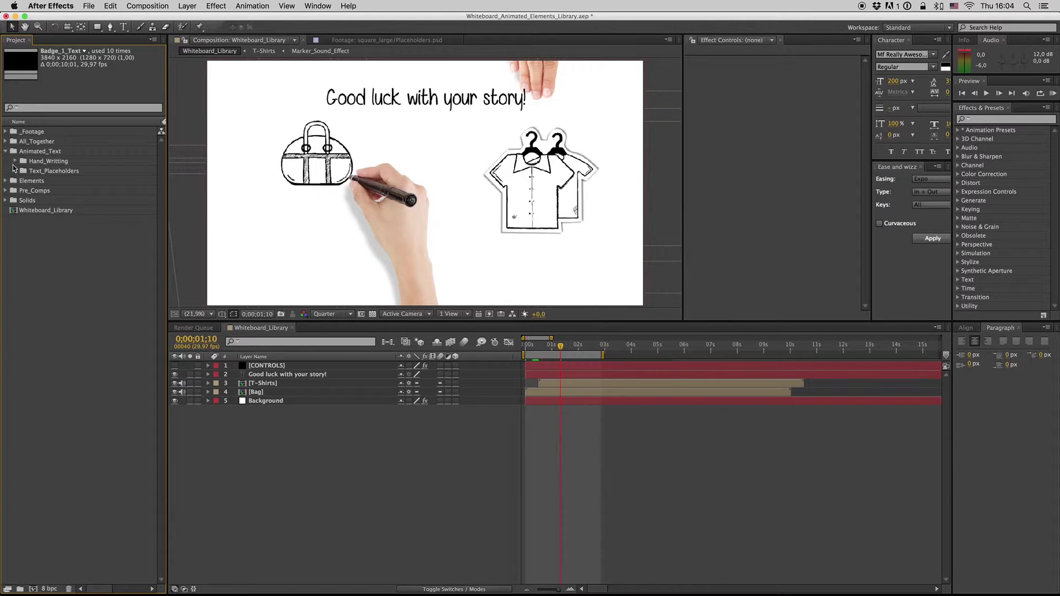
pyautogui.click(15, 161)
pyautogui.click(25, 170)
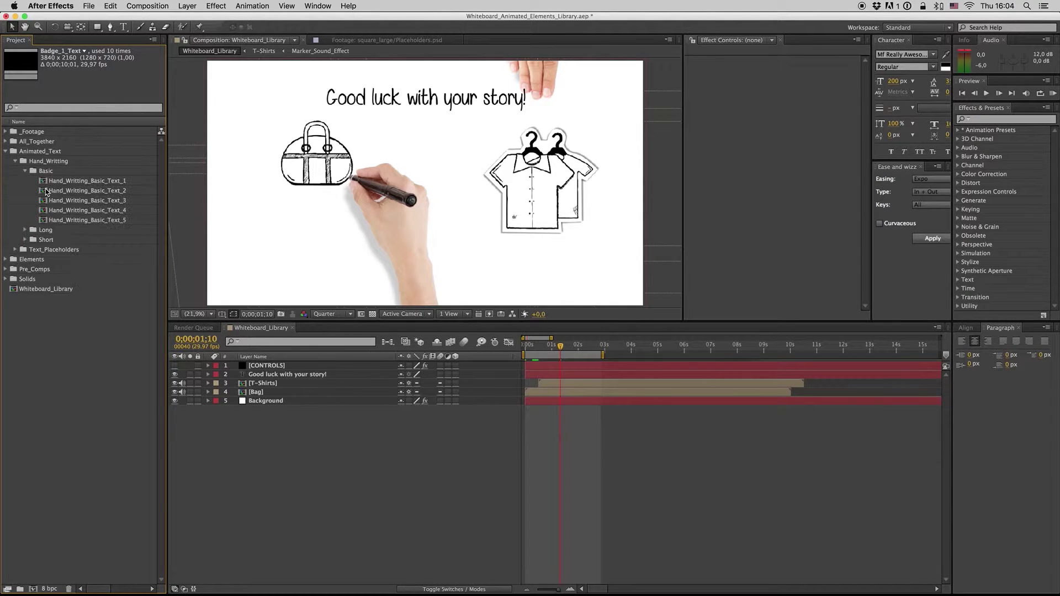
pyautogui.moveTo(61, 183); pyautogui.dragTo(371, 386)
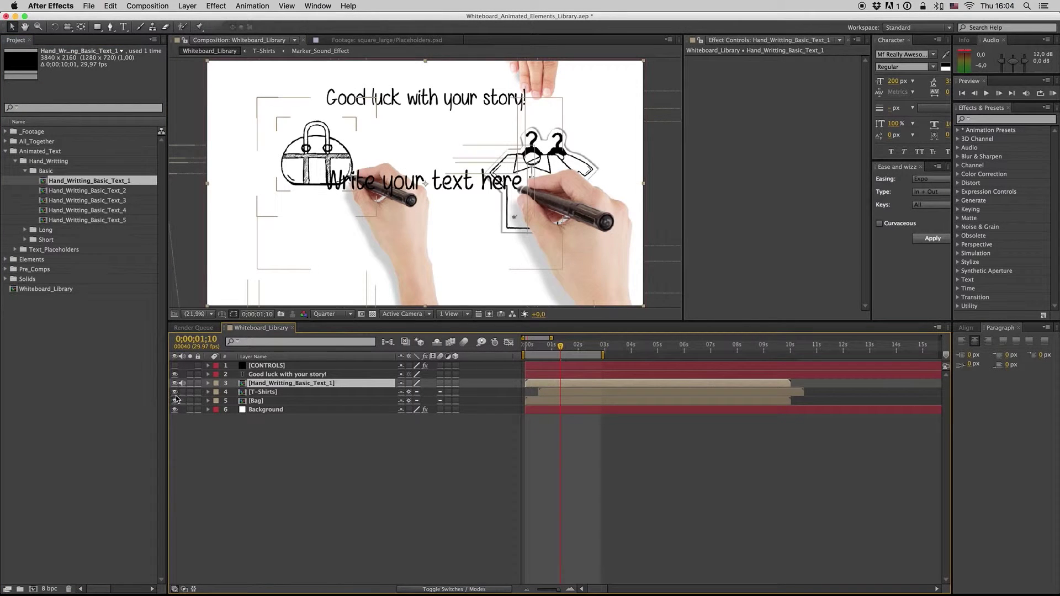
# Hide the T-Shirts, Bag and 'Good luck with your story!' layers and preview the handwriting
pyautogui.moveTo(175, 392); pyautogui.dragTo(175, 401)
pyautogui.click(287, 375)
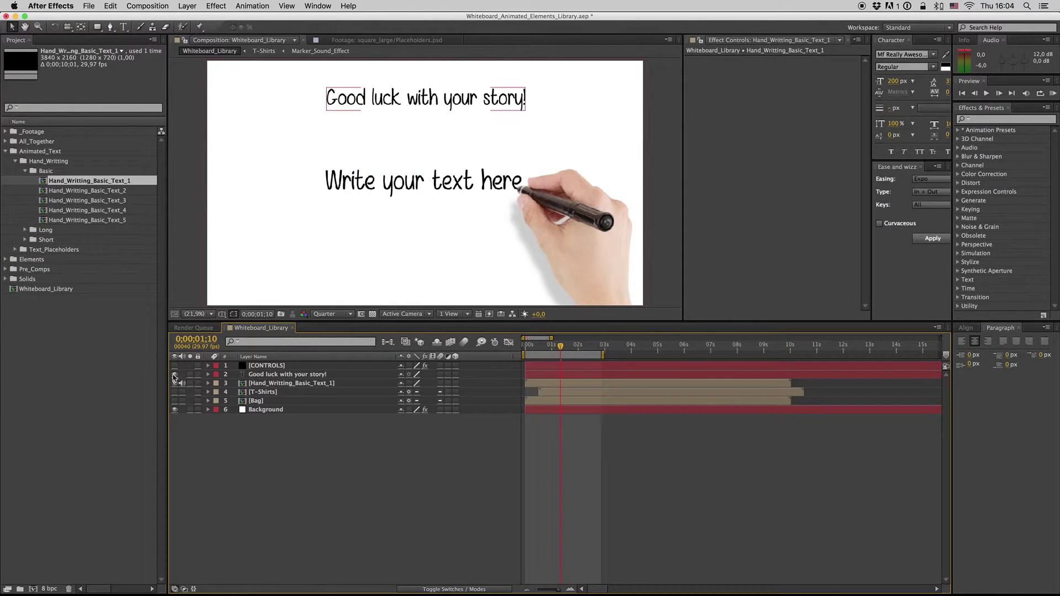
pyautogui.click(175, 374)
pyautogui.click(525, 352)
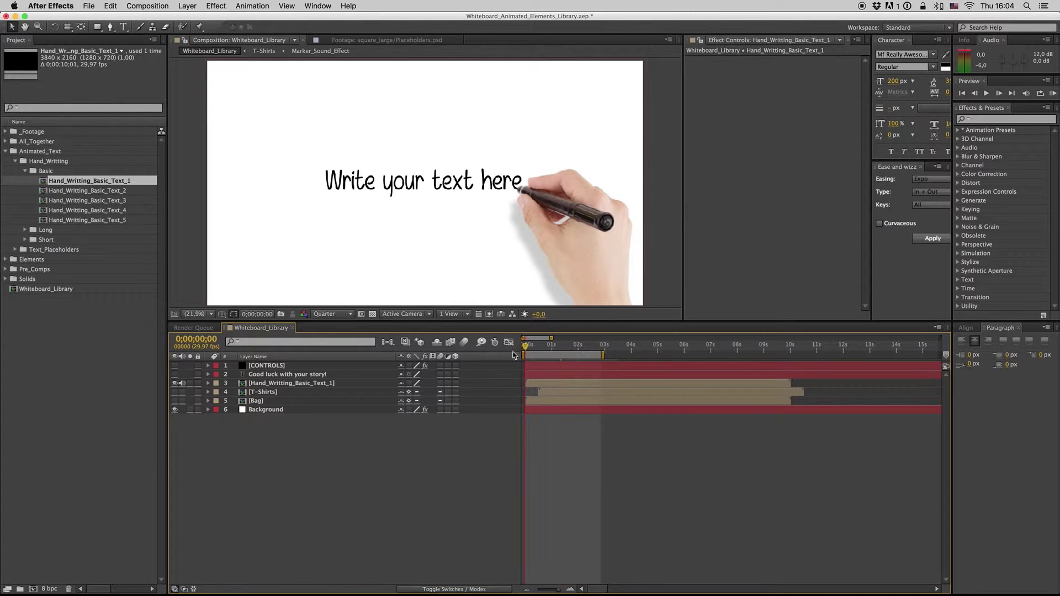
pyautogui.press('space')
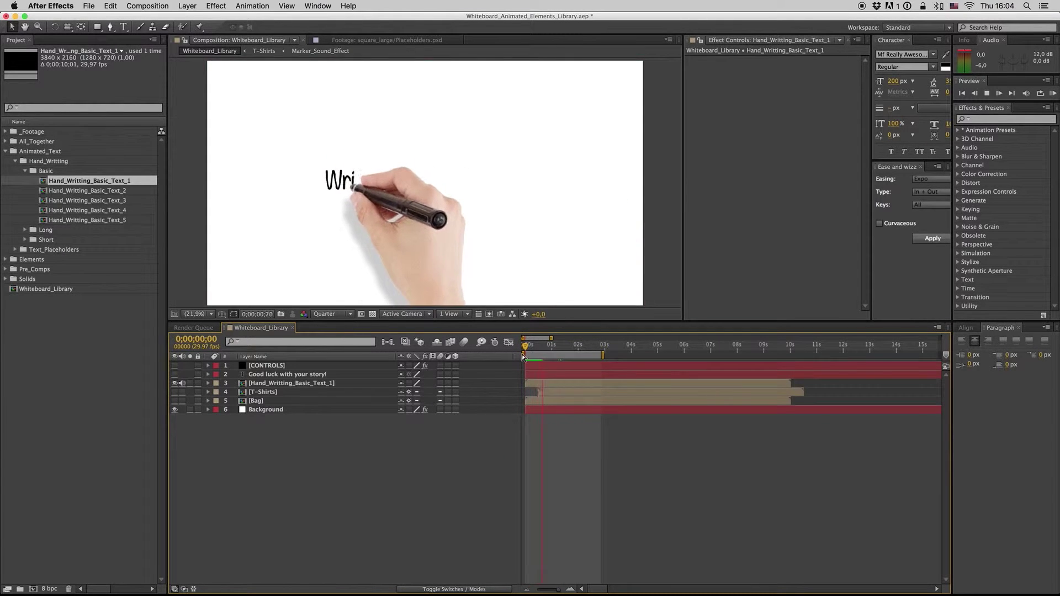
# Inspect the Hand_Writting_Basic_Text_1 comp and select a Long handwriting comp
pyautogui.doubleClick(291, 383)
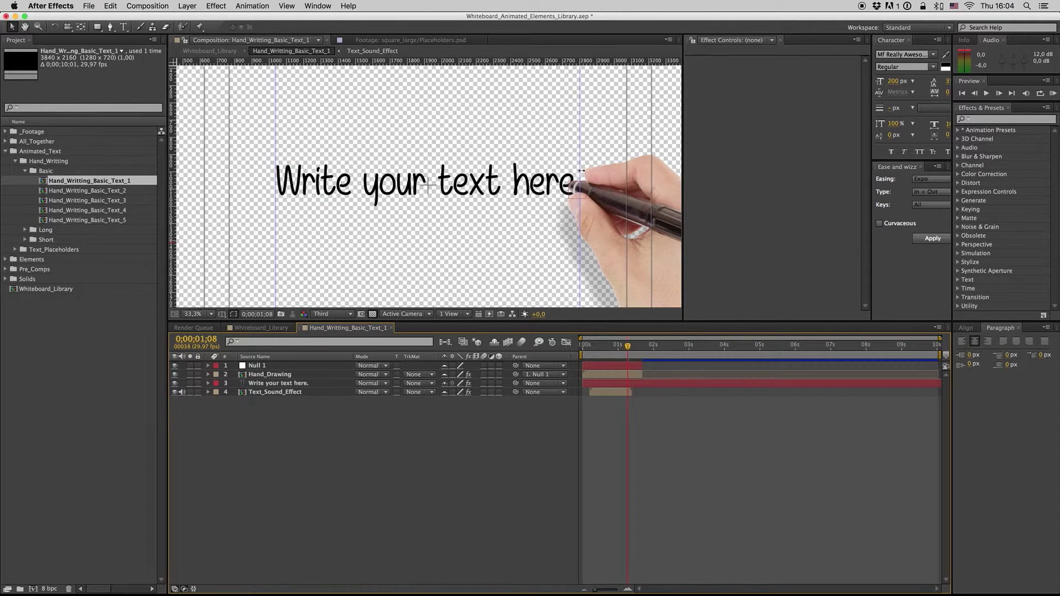
pyautogui.click(391, 329)
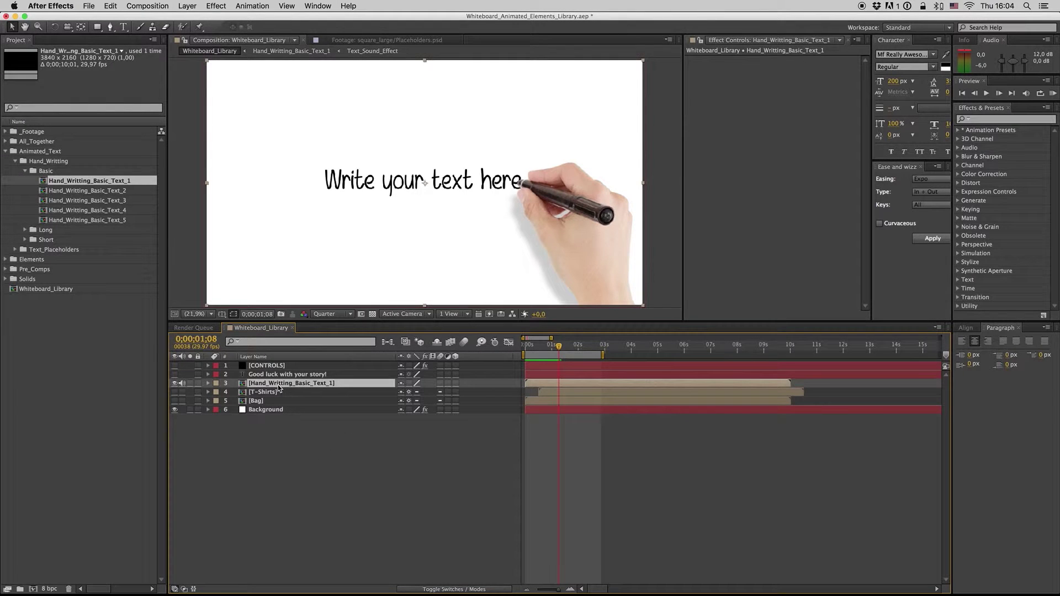
pyautogui.click(25, 229)
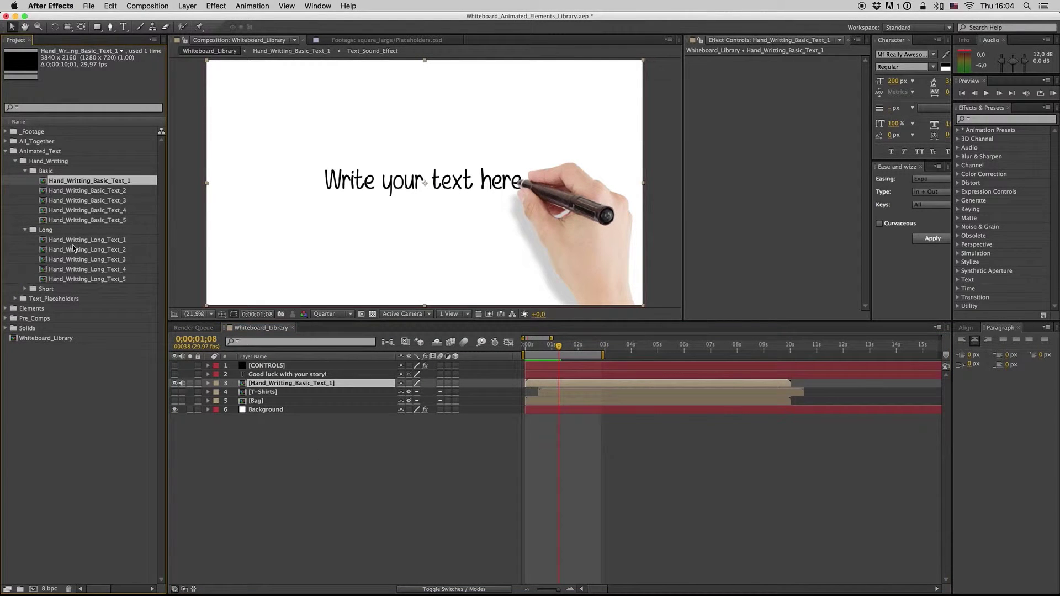
# Replace layer 3 with Hand_Writting_Long_Text_1, then with Hand_Writting_Short_Text_1
pyautogui.moveTo(74, 241); pyautogui.dragTo(284, 393)
pyautogui.click(267, 393)
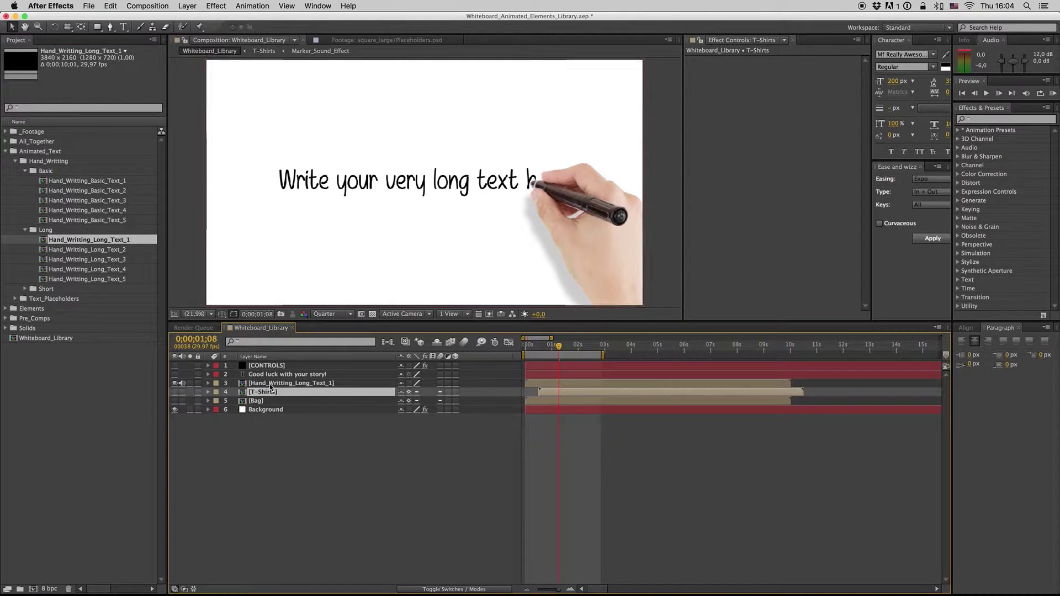
pyautogui.click(271, 386)
pyautogui.click(25, 289)
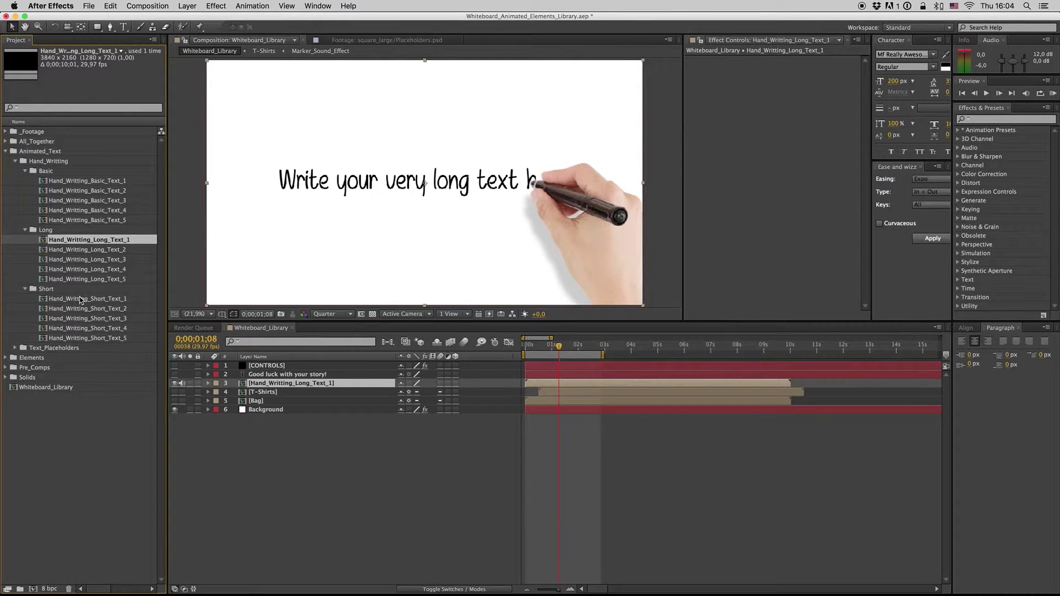
pyautogui.moveTo(80, 298); pyautogui.dragTo(278, 411)
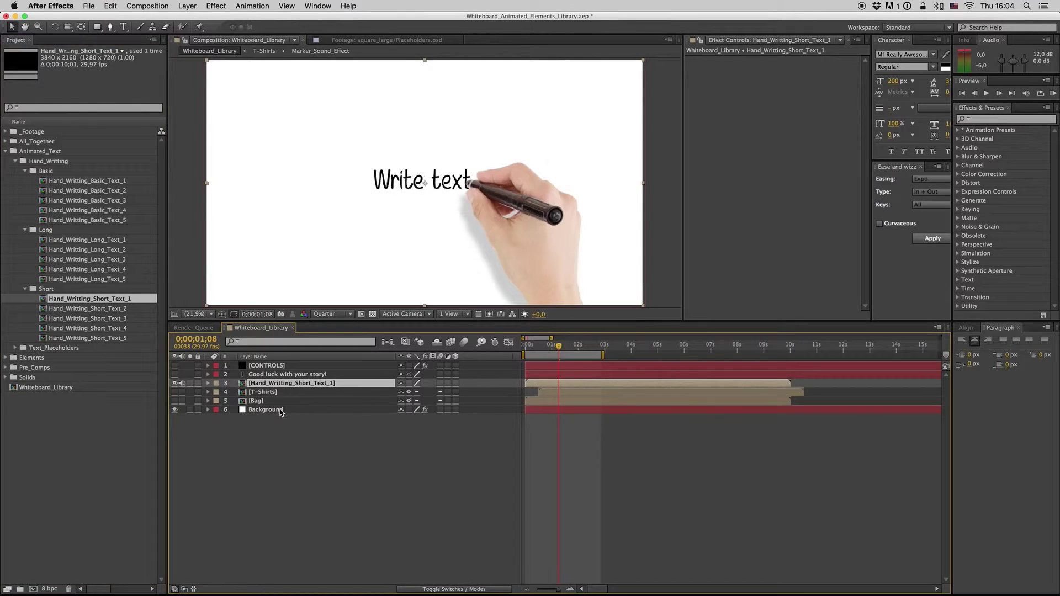
pyautogui.click(88, 300)
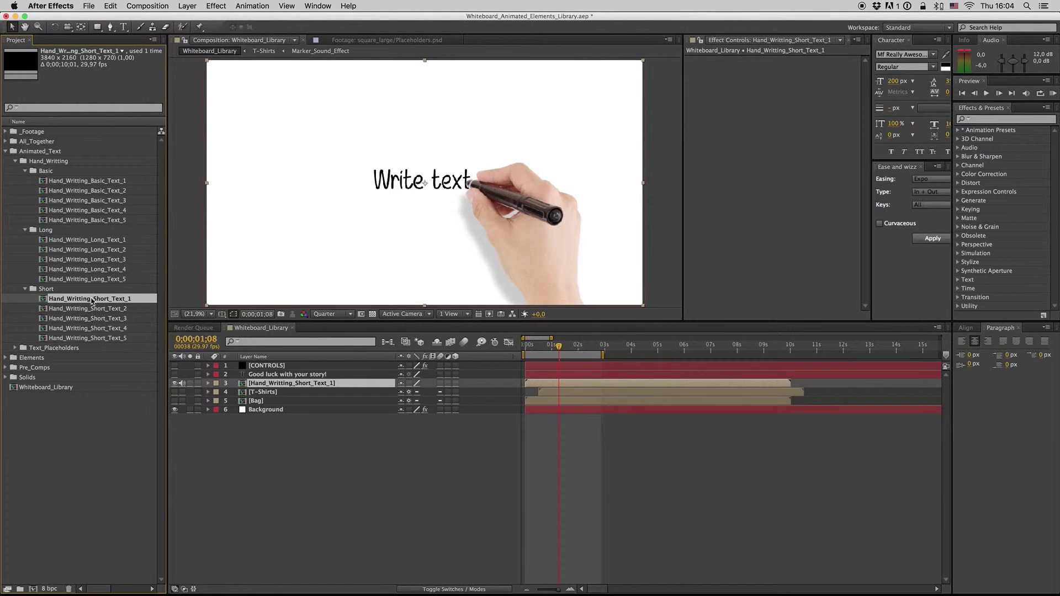
# Preview Hand_Writting_Short_Text_2, then duplicate Short_Text_5 as Hand_Writting_Short_Text_6
pyautogui.doubleClick(92, 309)
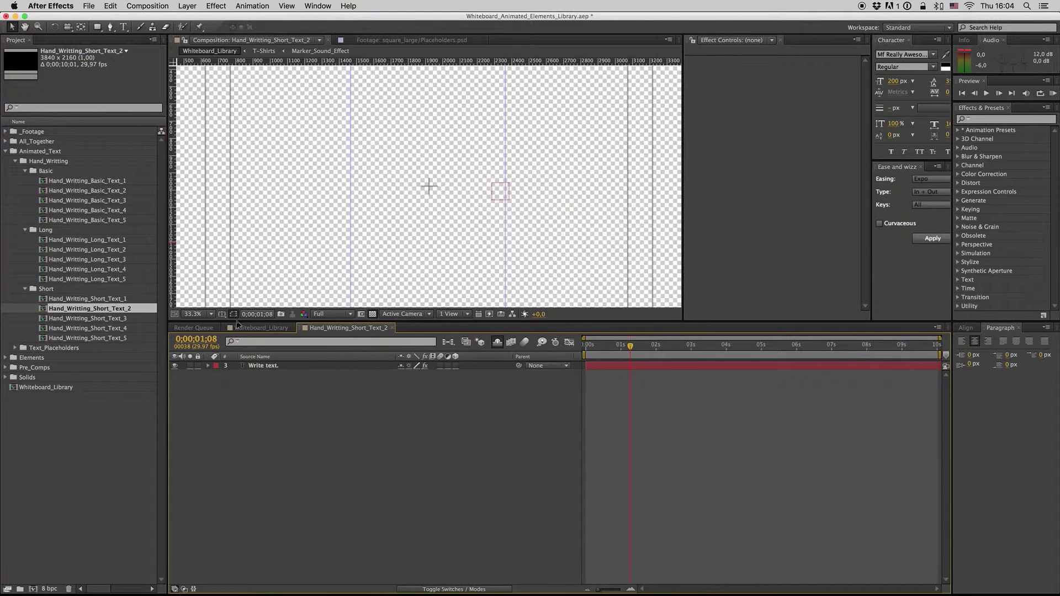
pyautogui.click(391, 327)
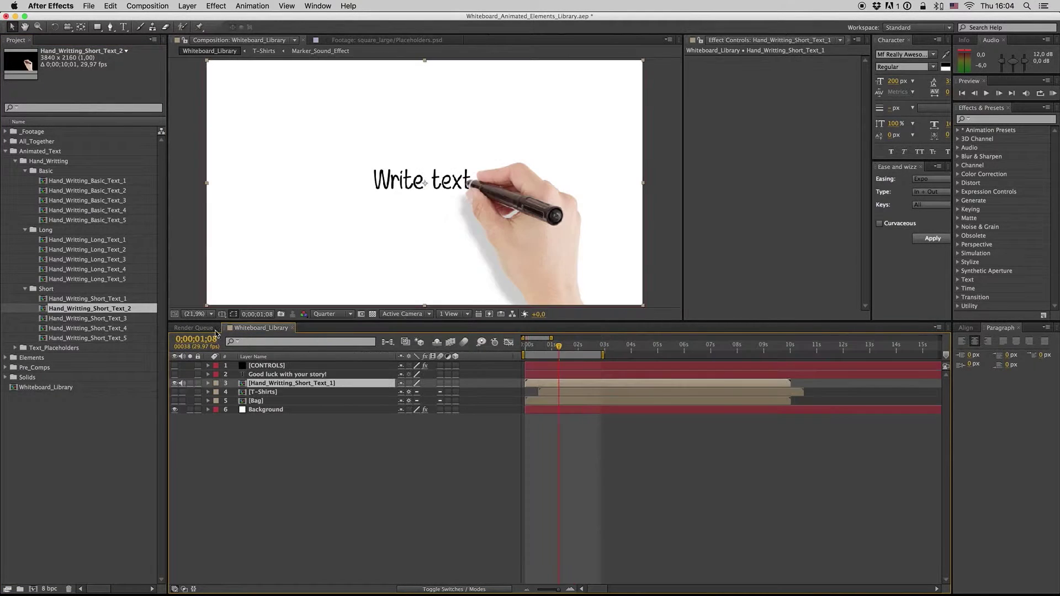
pyautogui.click(117, 339)
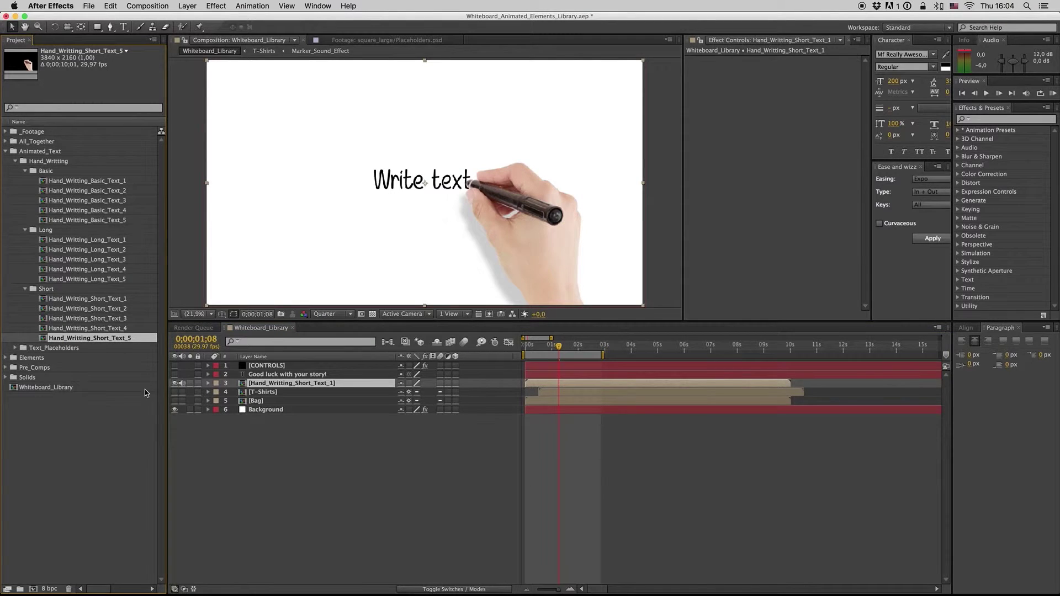
pyautogui.click(264, 439)
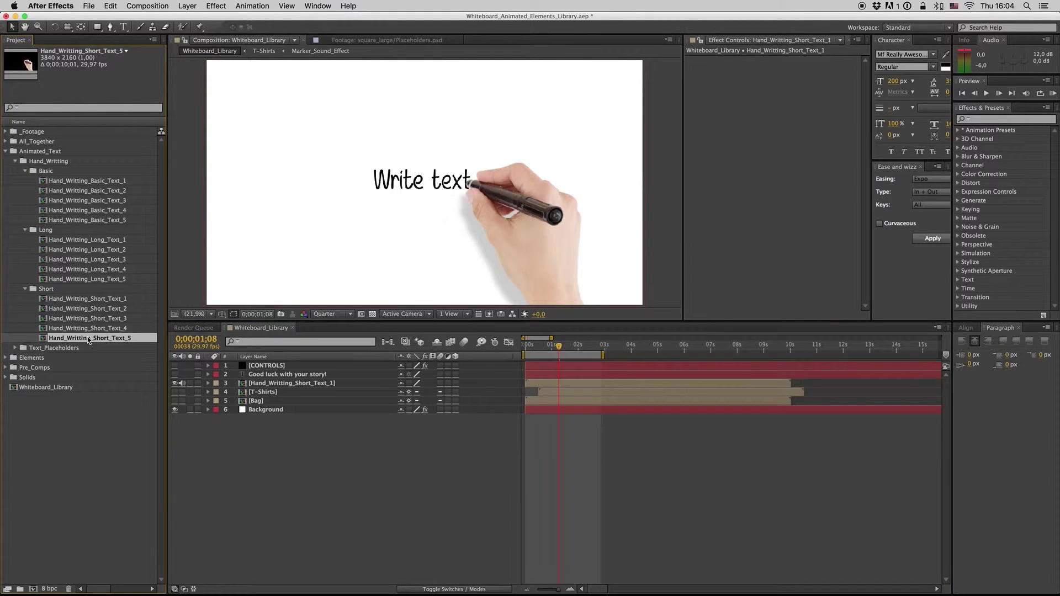
pyautogui.press('super+d')
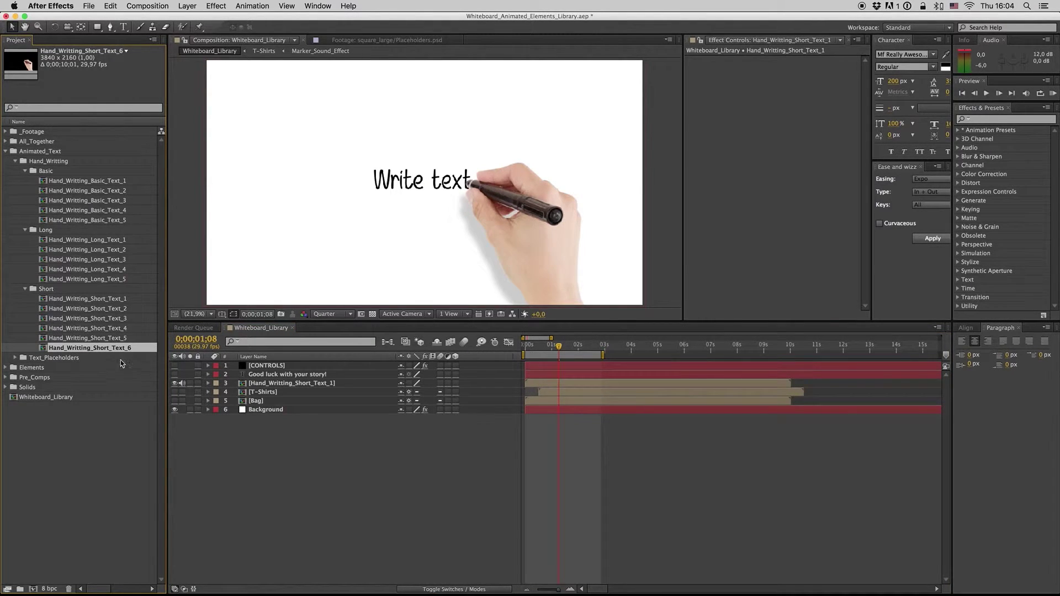
pyautogui.doubleClick(110, 349)
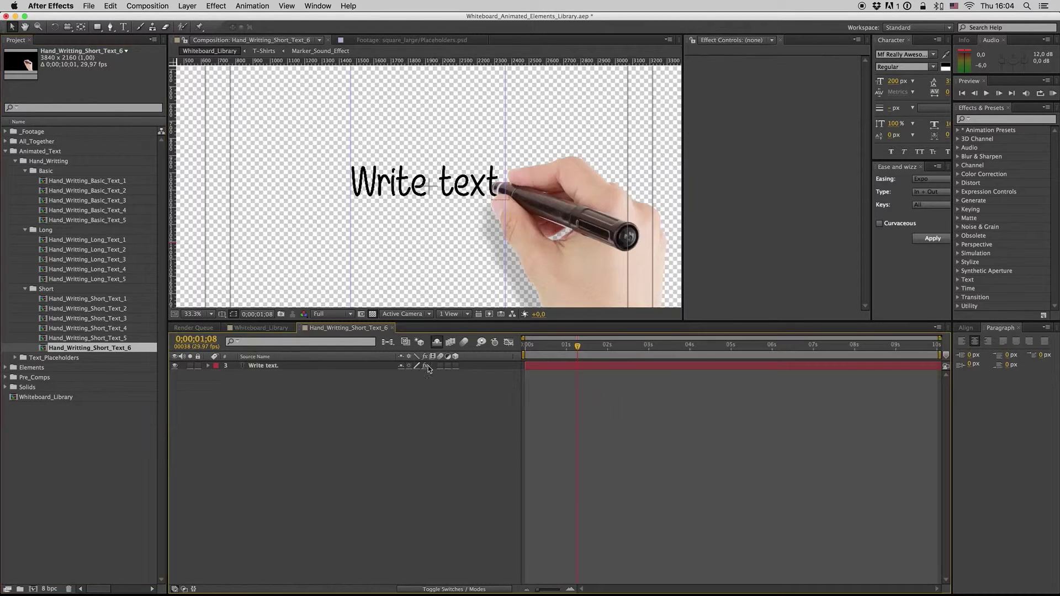
pyautogui.click(392, 327)
# Collapse the Short, Long and Basic handwriting folders
pyautogui.click(25, 289)
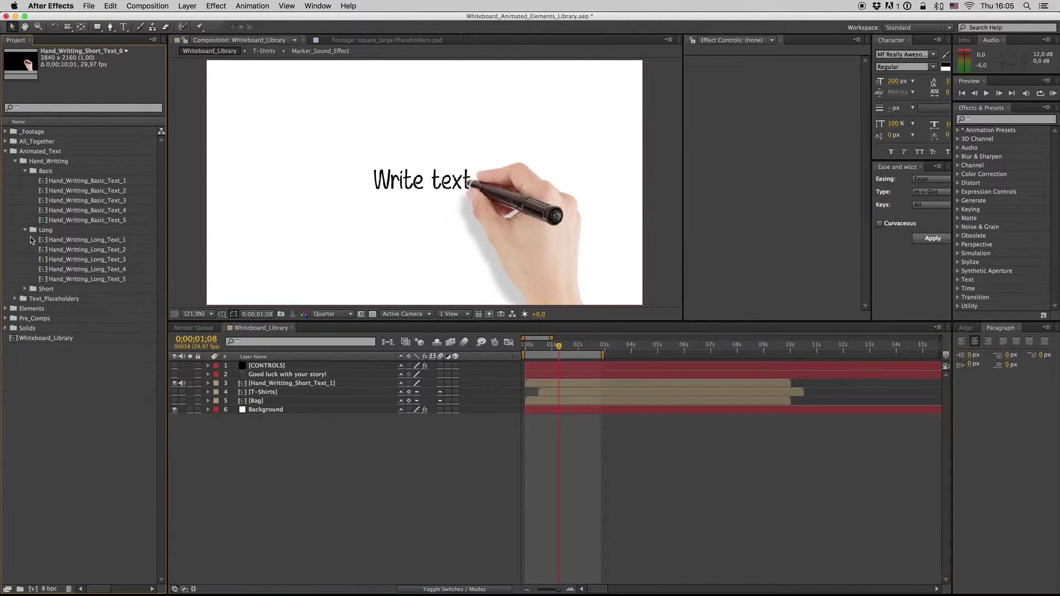
pyautogui.click(25, 229)
pyautogui.click(25, 171)
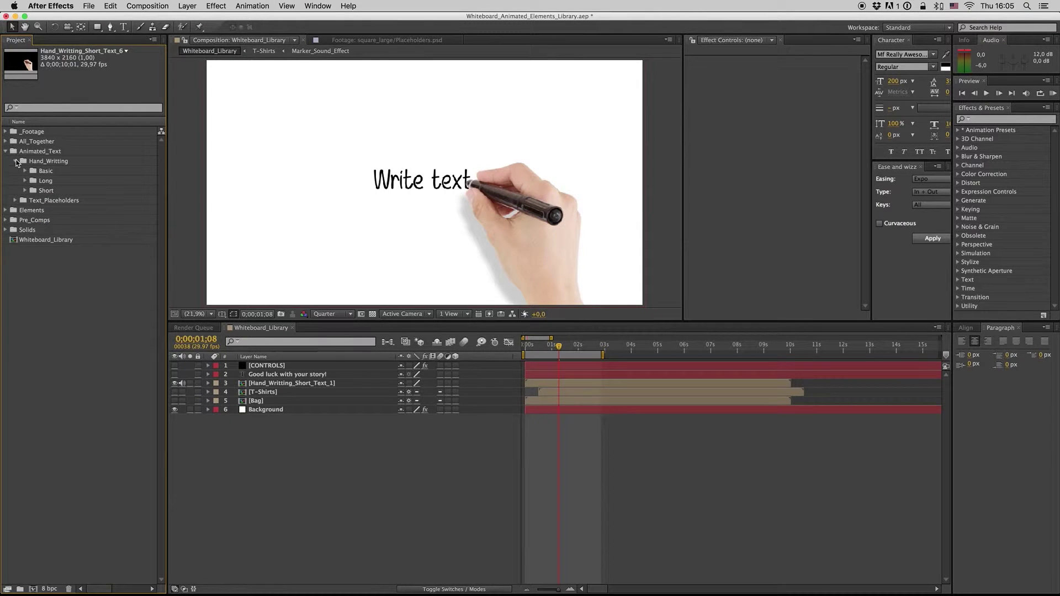
# Expand Text_Placeholders and view Placeholder_1 and Placeholder_2 at Fit zoom
pyautogui.click(16, 161)
pyautogui.click(15, 171)
pyautogui.click(53, 180)
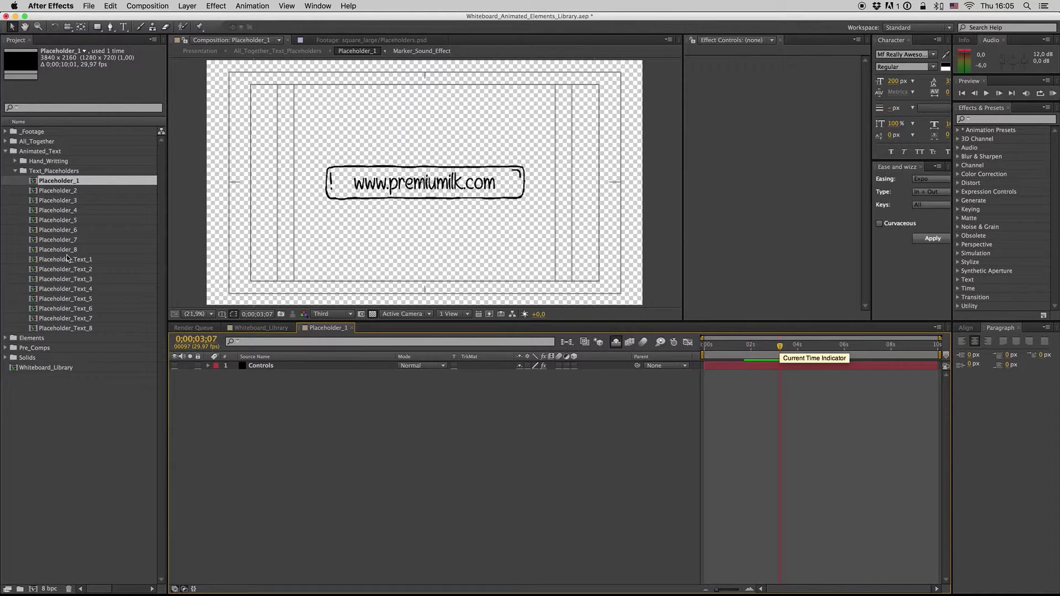
pyautogui.doubleClick(58, 190)
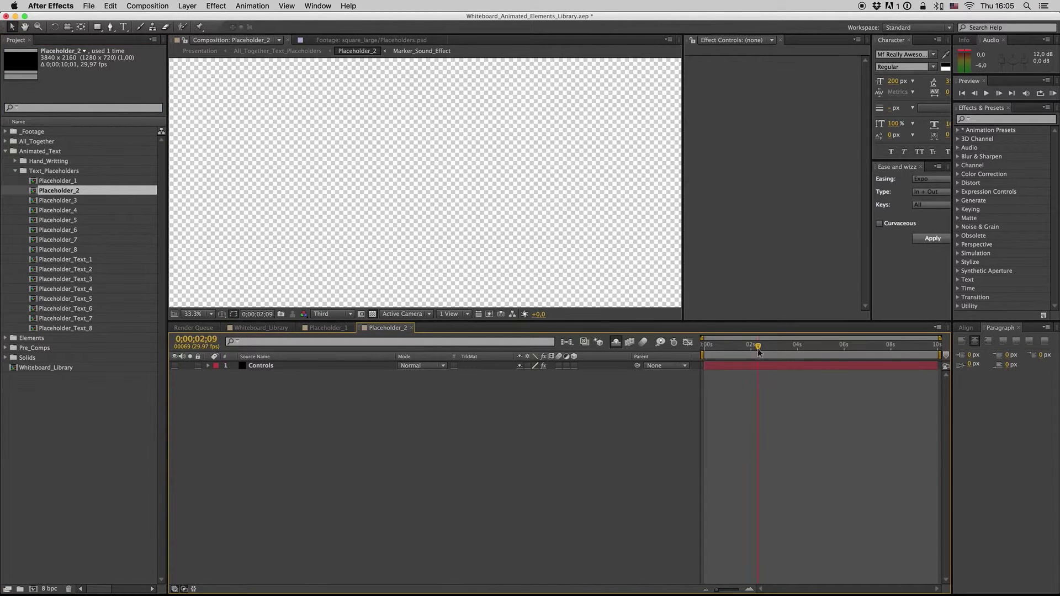
pyautogui.moveTo(758, 352); pyautogui.dragTo(729, 351)
pyautogui.click(197, 316)
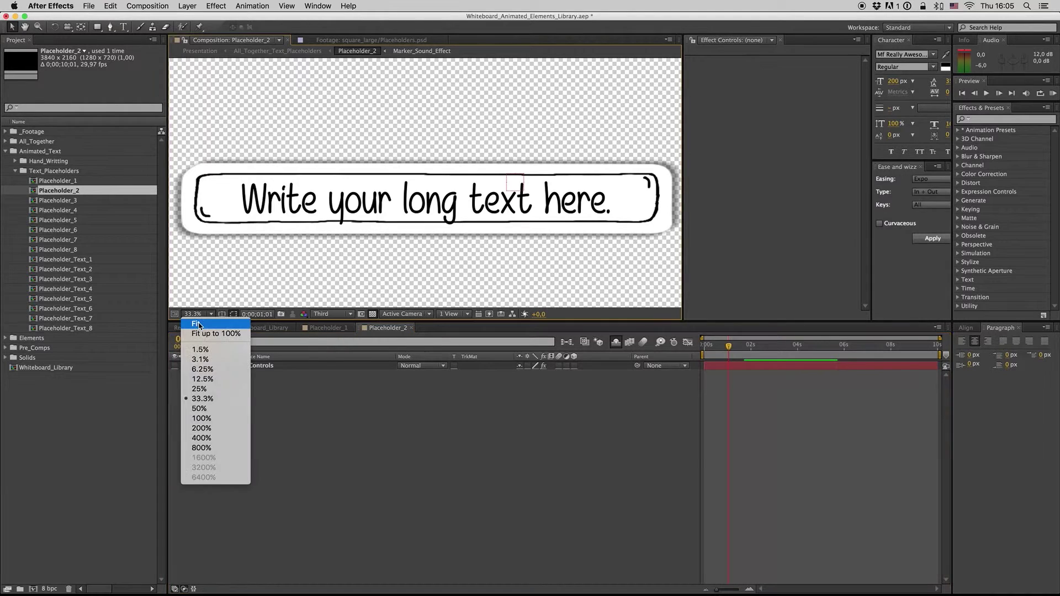
pyautogui.click(198, 325)
# Check Placeholder_2's Controls, then preview Placeholder_7's Lorem ipsum speech bubble
pyautogui.click(760, 366)
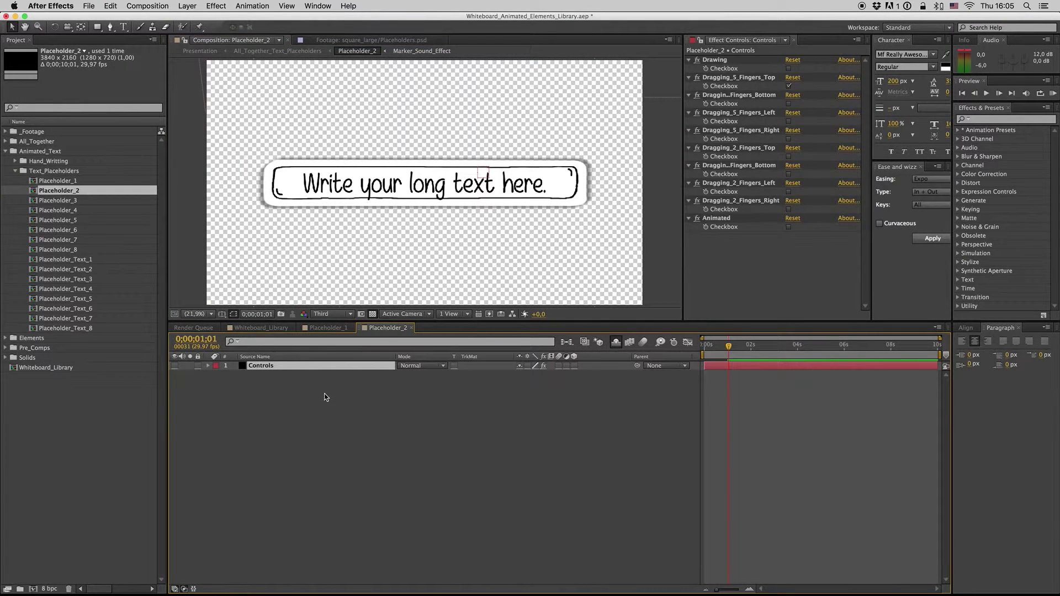
pyautogui.click(302, 395)
pyautogui.click(253, 367)
pyautogui.doubleClick(47, 240)
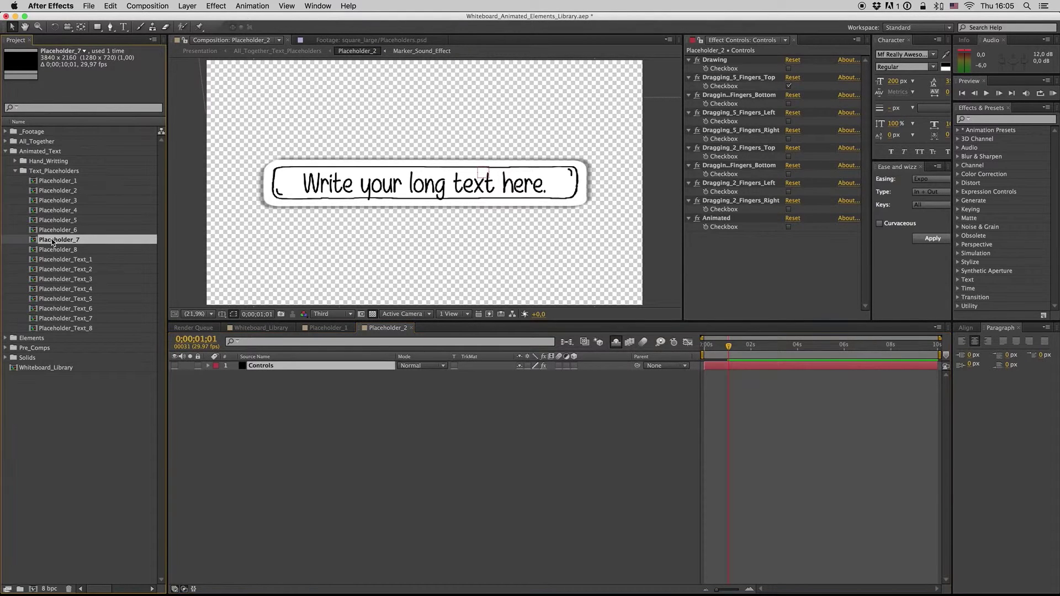
pyautogui.moveTo(734, 352); pyautogui.dragTo(731, 351)
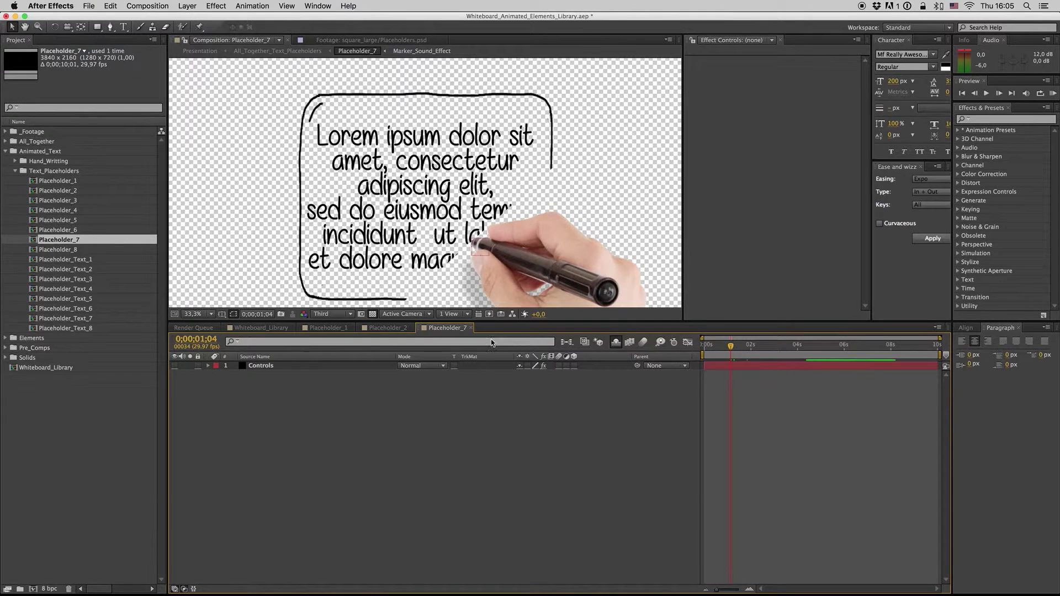
pyautogui.click(393, 328)
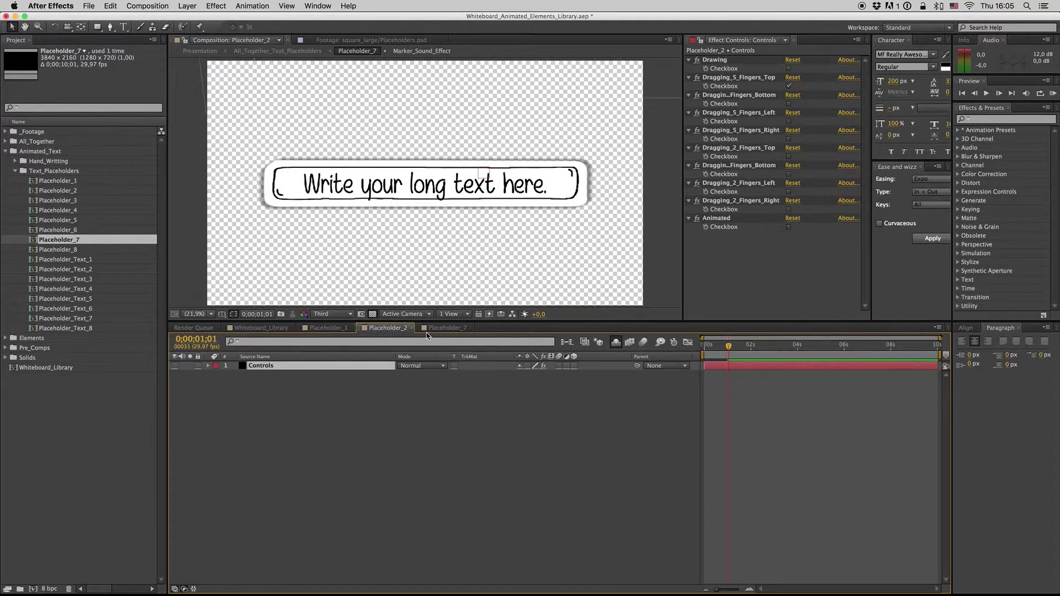
pyautogui.click(411, 329)
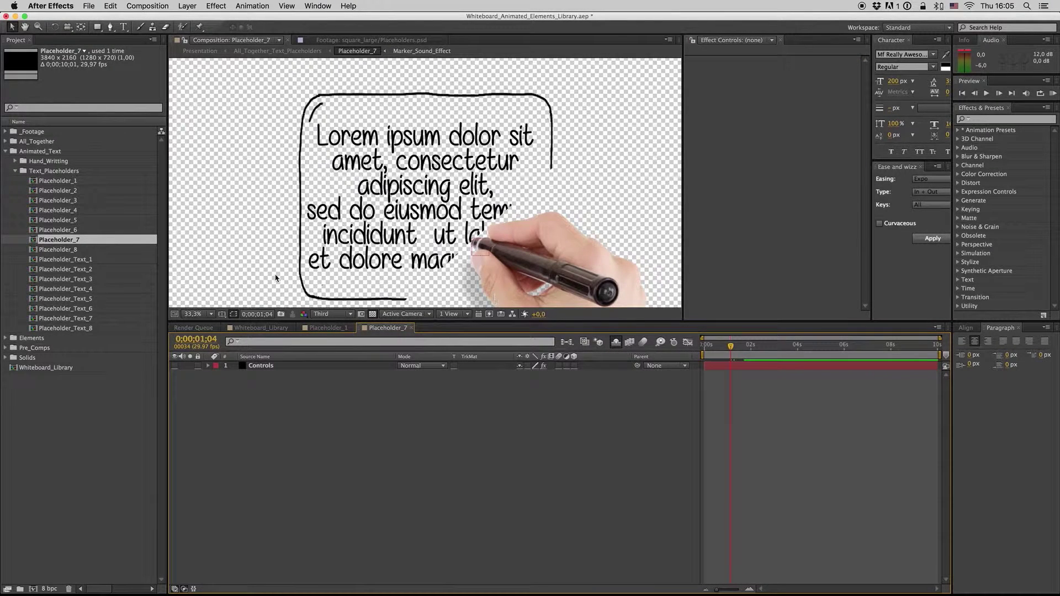
# Fit the viewer and duplicate Placeholder_7 as Placeholder_9
pyautogui.click(190, 316)
pyautogui.click(195, 325)
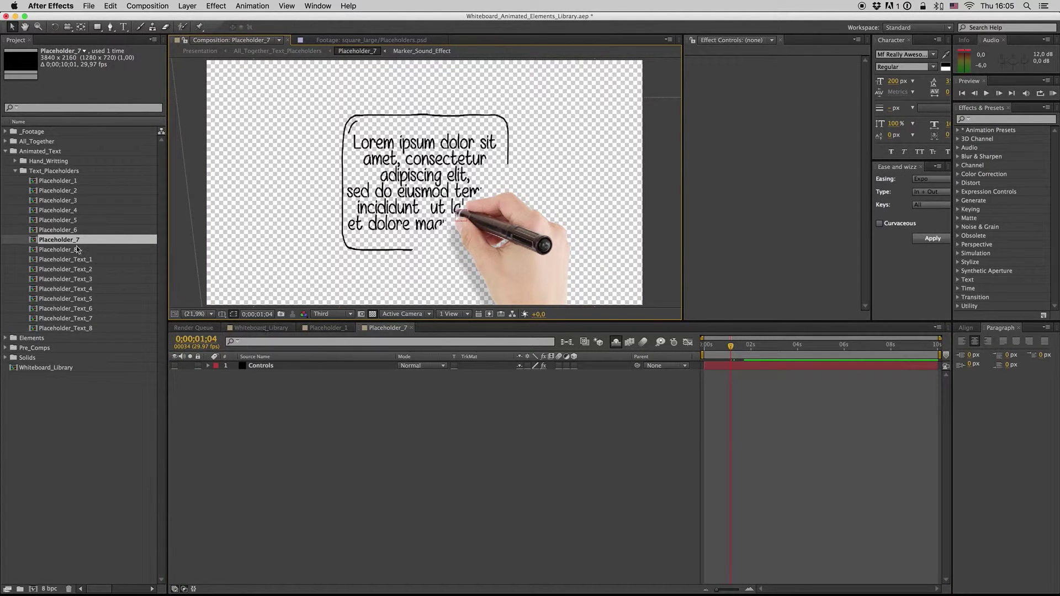
pyautogui.click(59, 241)
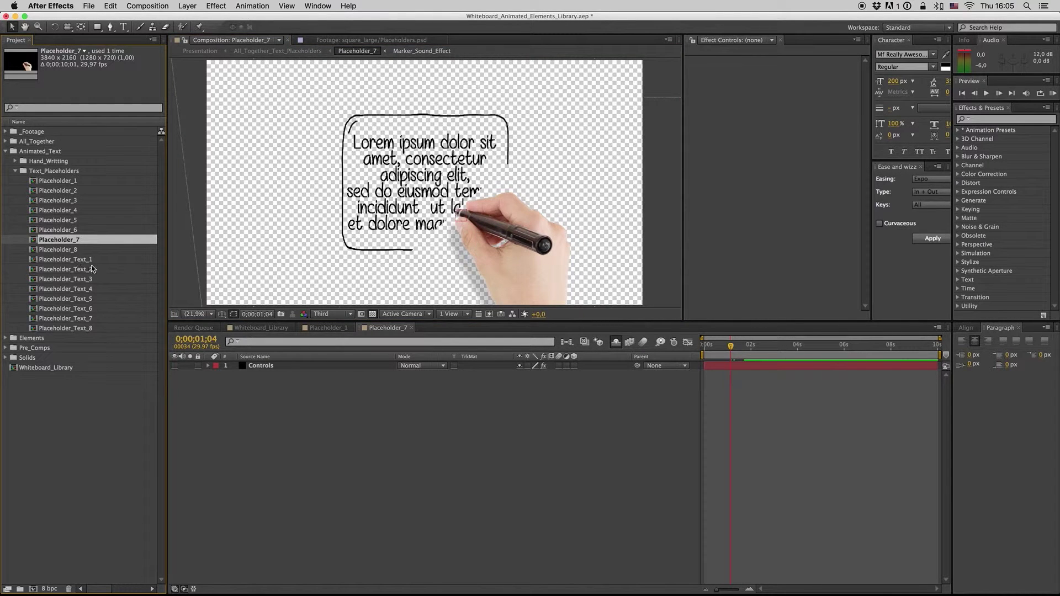
pyautogui.press('super+d')
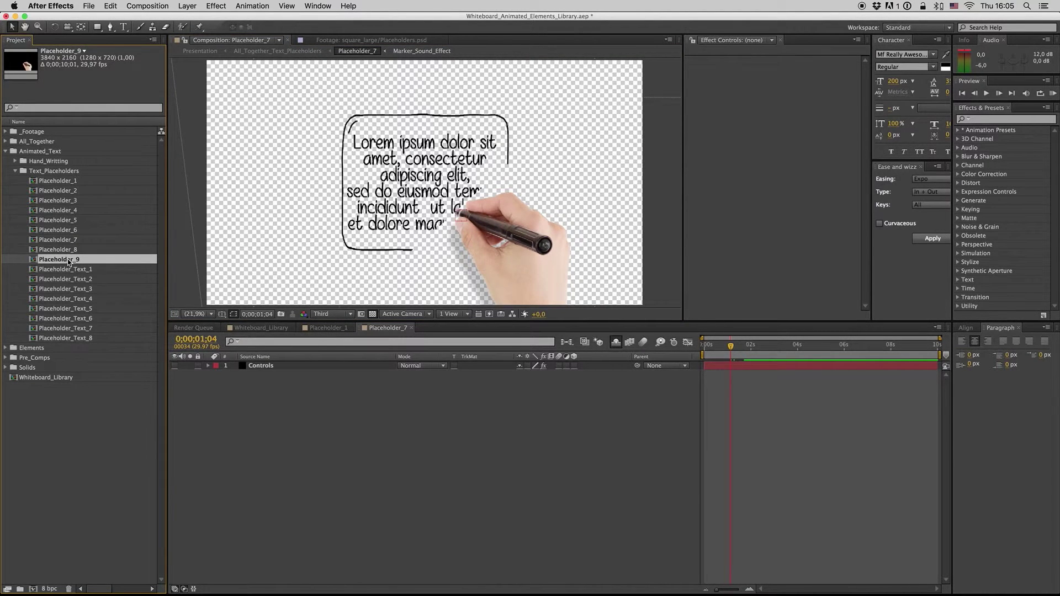
# Open Placeholder_9, close the Placeholder_7 and Placeholder_1 tabs, and reveal its shy layers
pyautogui.doubleClick(69, 259)
pyautogui.click(406, 328)
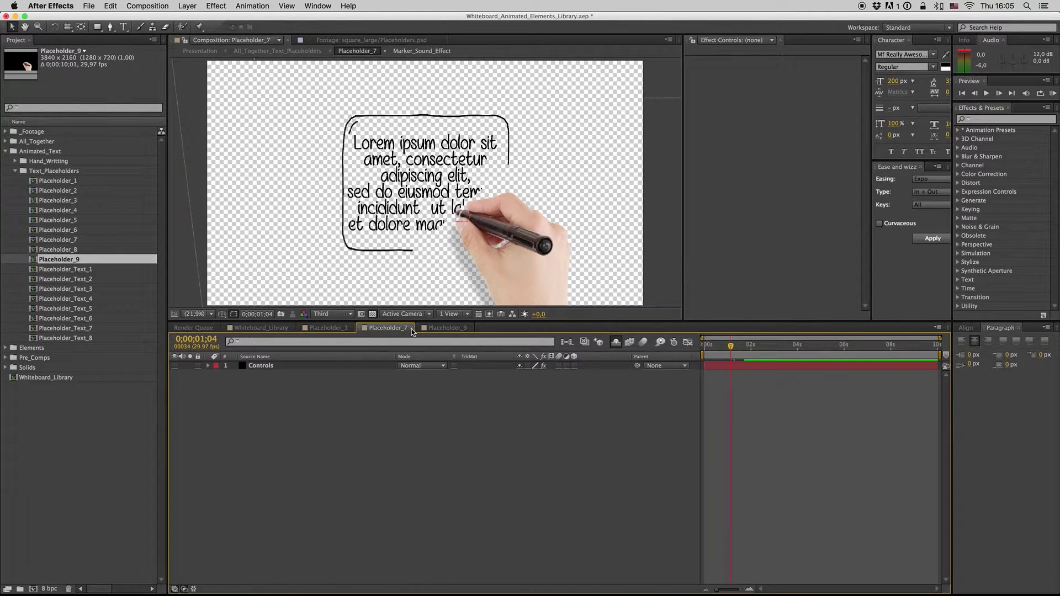
pyautogui.click(411, 327)
pyautogui.click(351, 328)
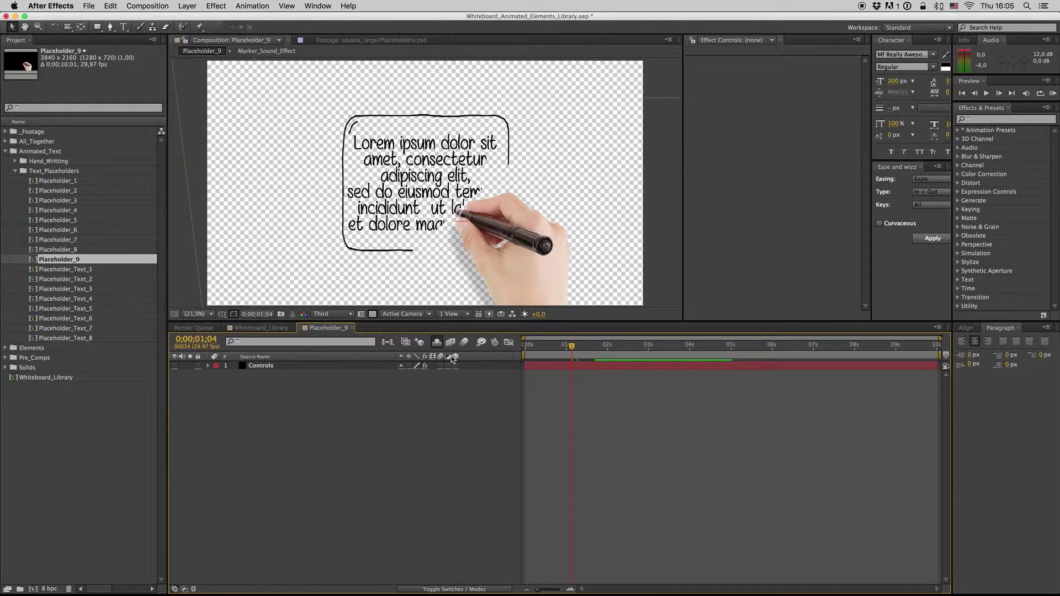
pyautogui.click(439, 343)
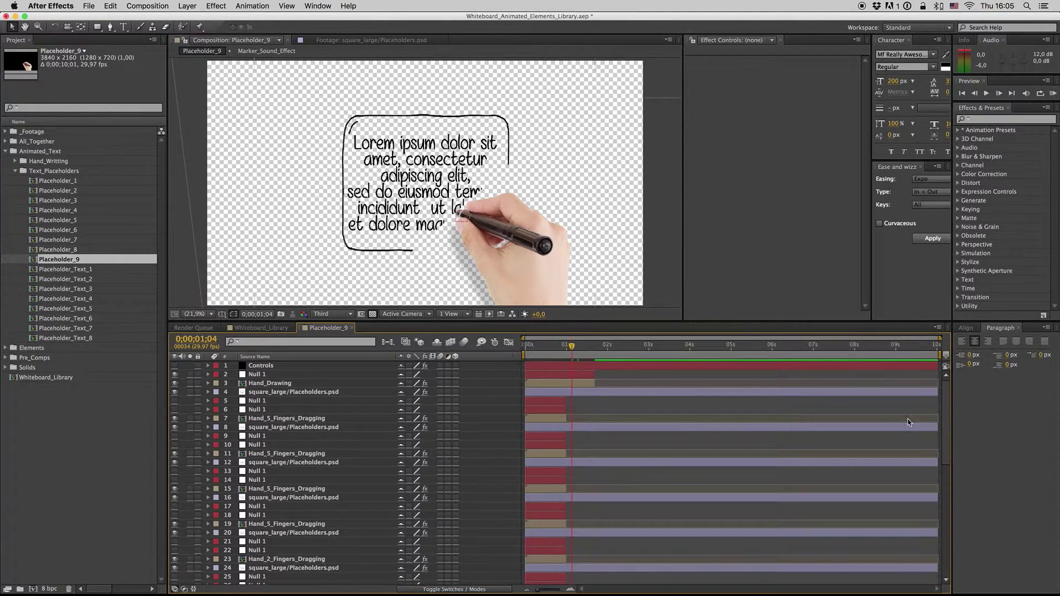
pyautogui.click(945, 515)
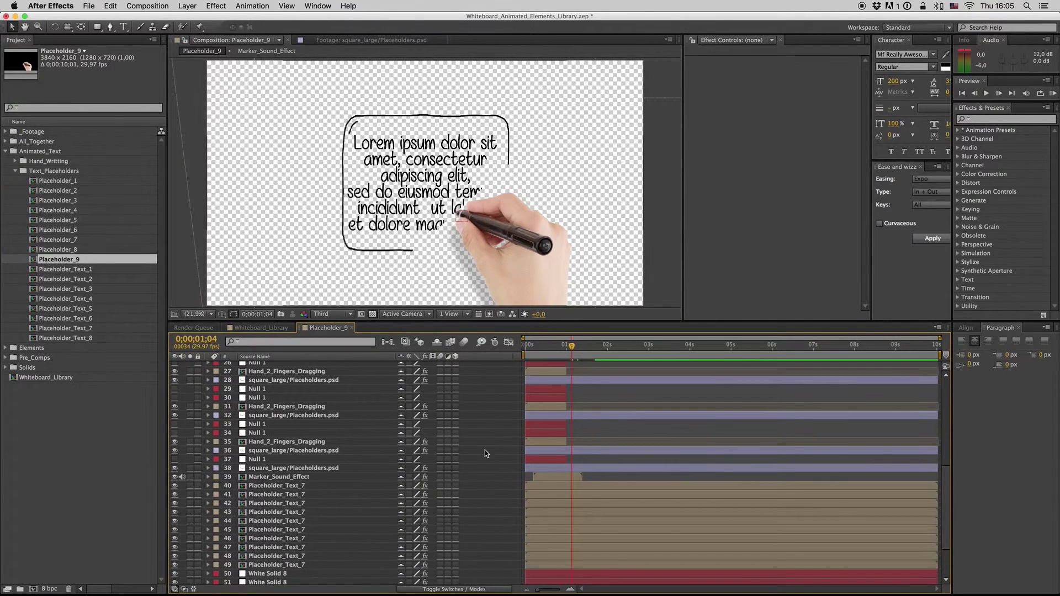
# Select the Placeholder_Text_7 layers and duplicate that comp as Placeholder_Text_9 to replace them
pyautogui.click(298, 486)
pyautogui.keyDown('shift'); pyautogui.click(305, 566); pyautogui.keyUp('shift')
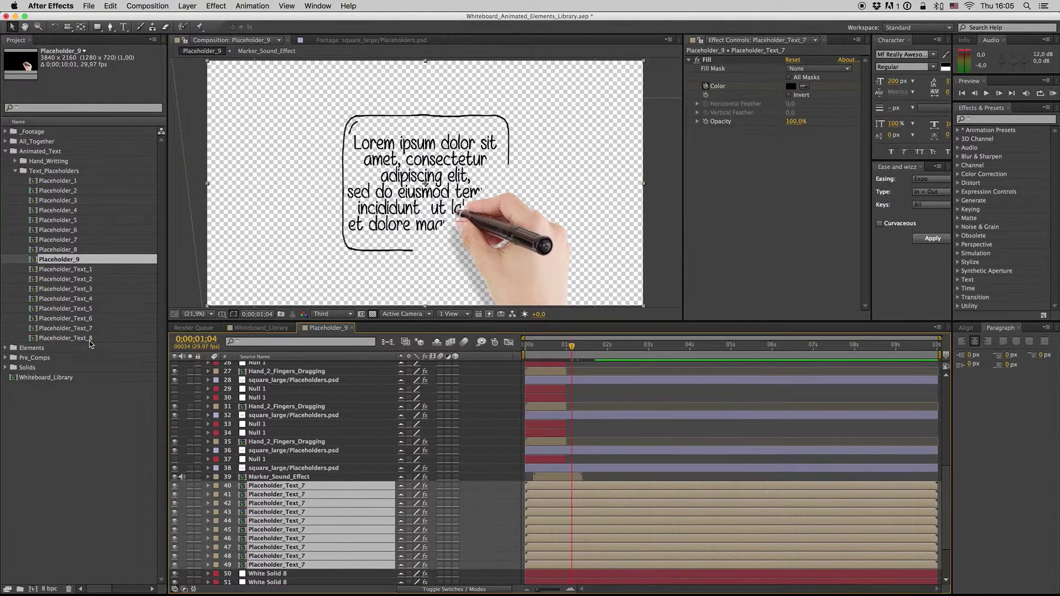
pyautogui.click(83, 331)
pyautogui.press('super+d')
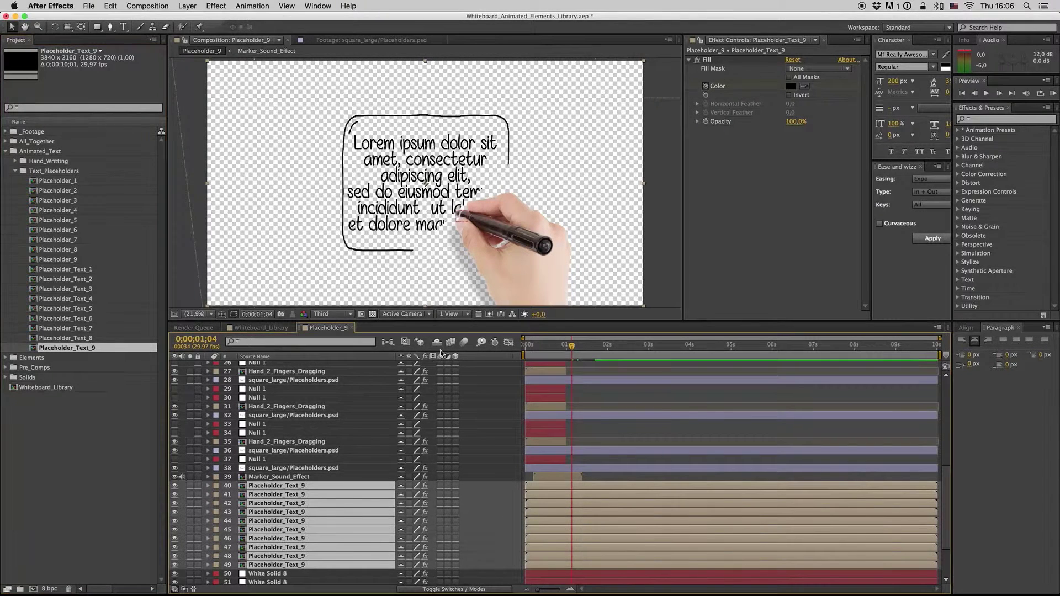
# Hide shy layers, check Placeholder_Text_9, and return to Whiteboard_Library
pyautogui.click(437, 342)
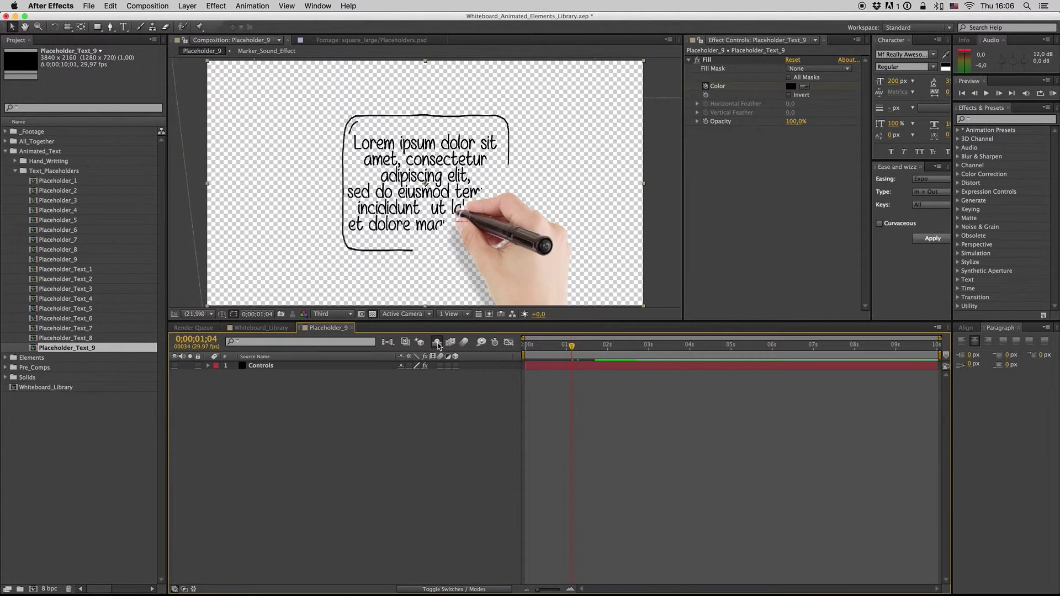
pyautogui.click(67, 350)
pyautogui.doubleClick(67, 348)
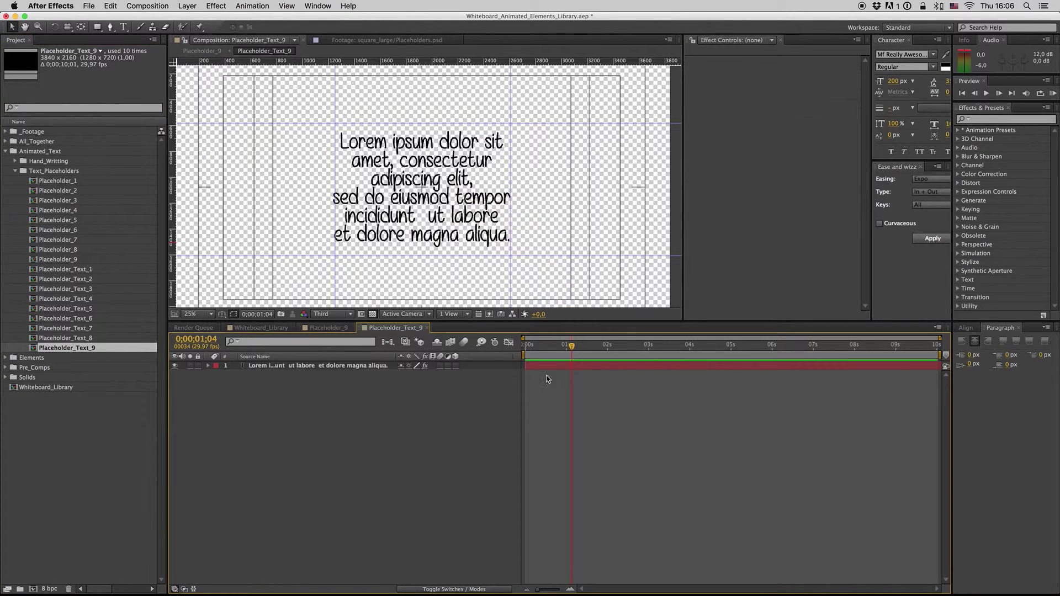
pyautogui.click(427, 328)
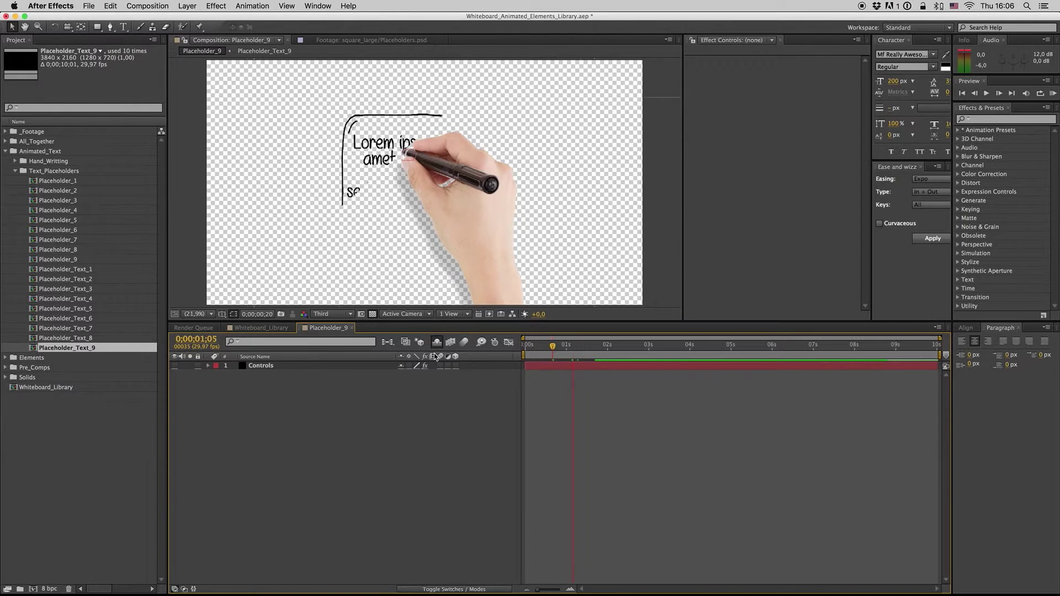
pyautogui.click(351, 328)
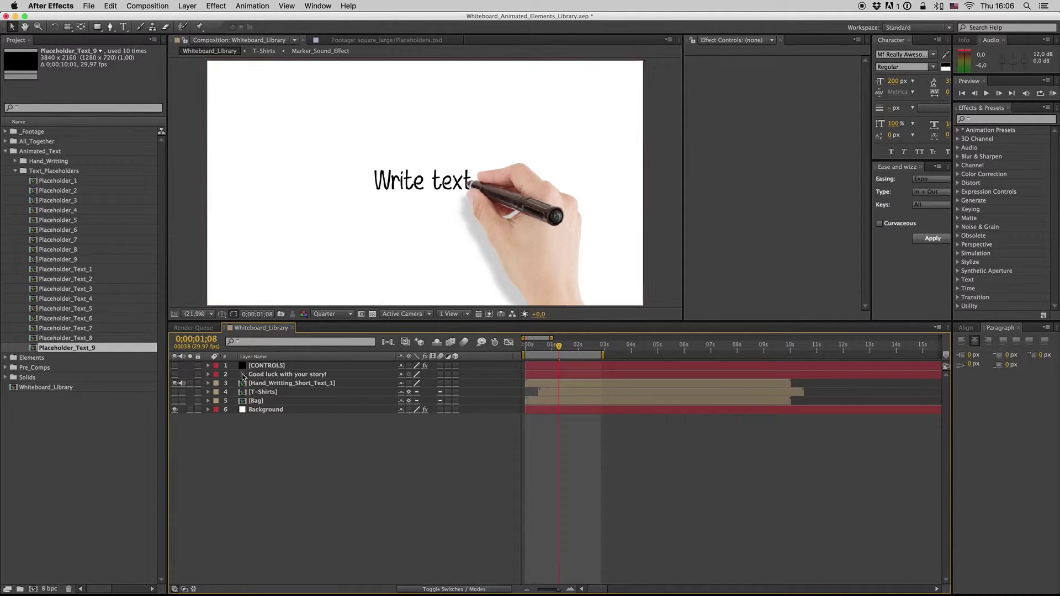
# Collapse the Text_Placeholders and Animated_Text folders and expand Pre_Comps in the Project panel
pyautogui.click(15, 171)
pyautogui.click(6, 152)
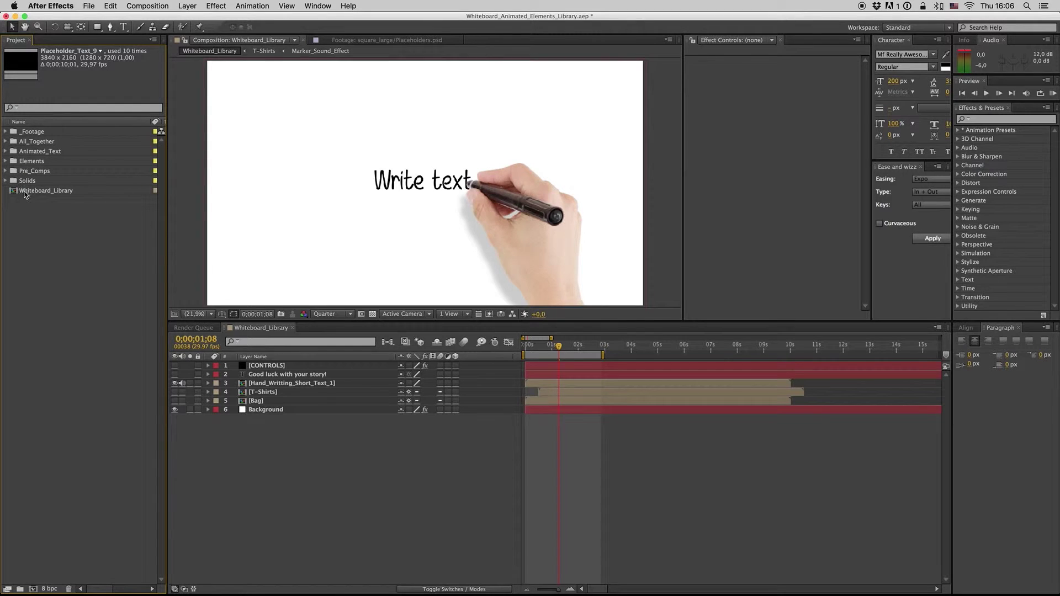
pyautogui.click(270, 385)
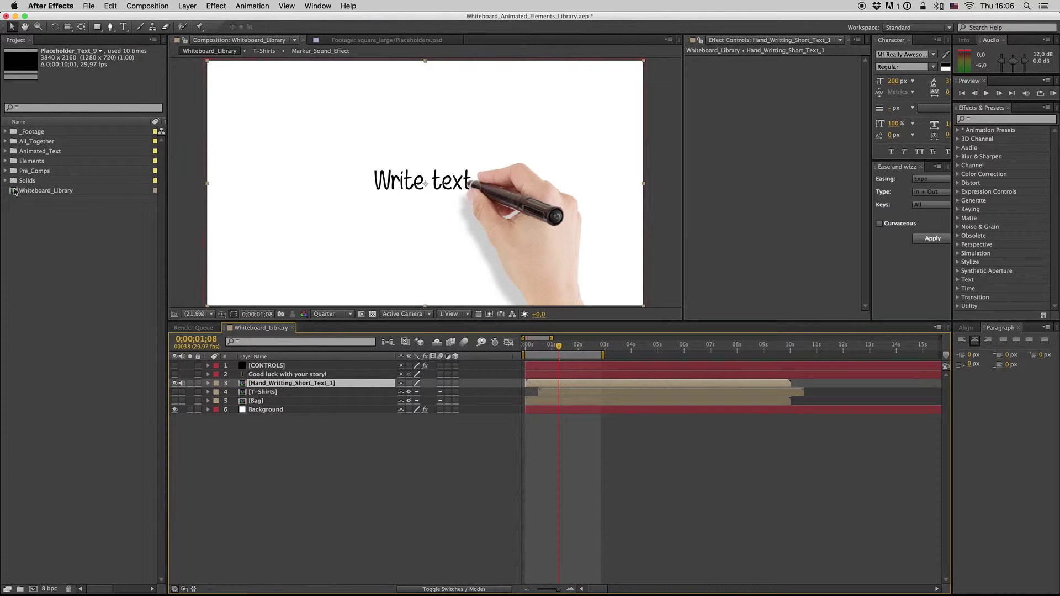
pyautogui.click(5, 171)
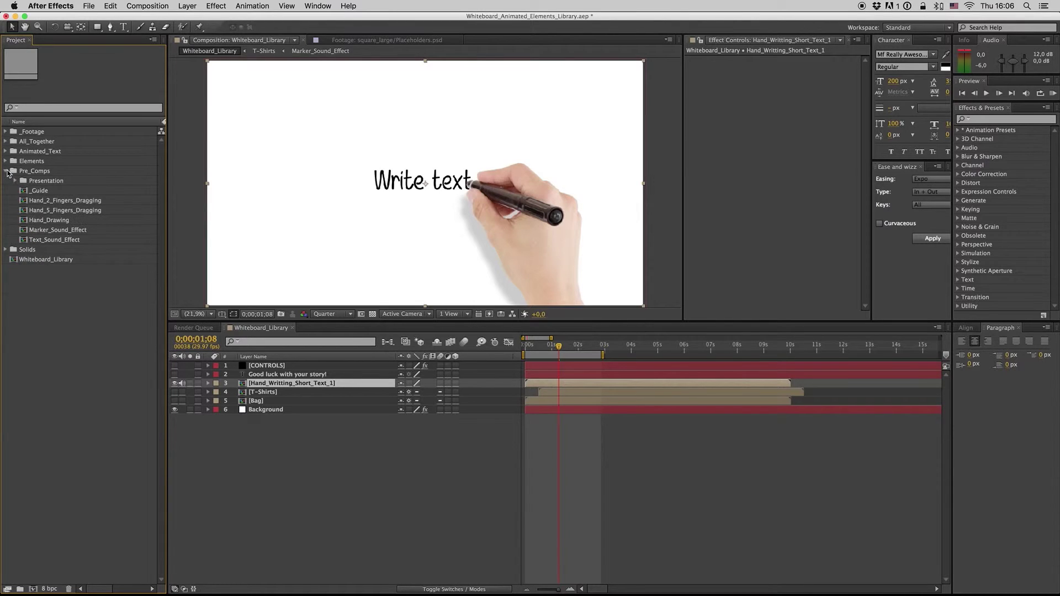
pyautogui.click(5, 171)
pyautogui.click(328, 411)
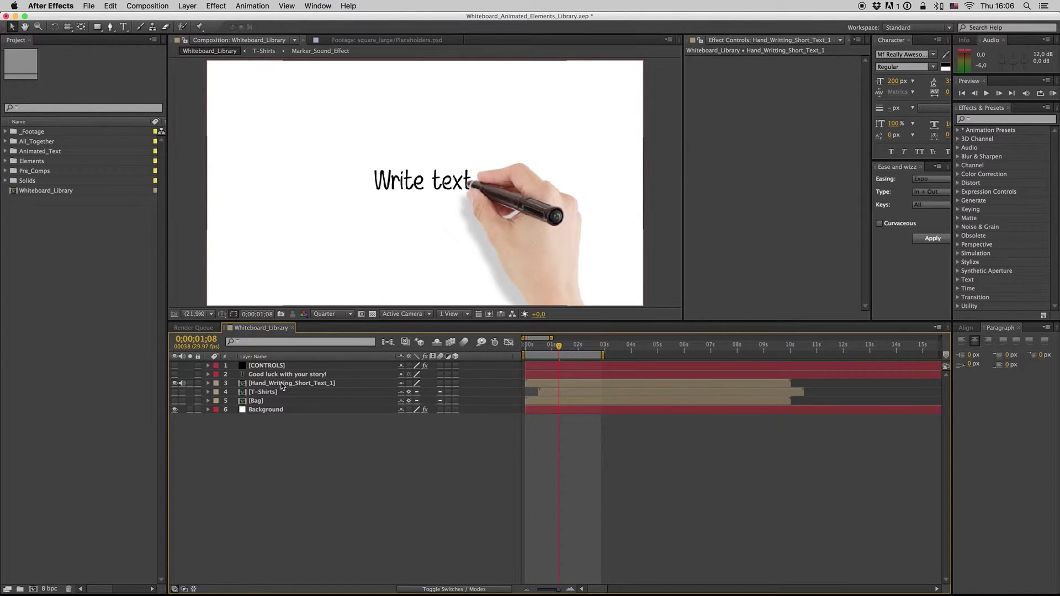
pyautogui.click(282, 384)
pyautogui.click(5, 171)
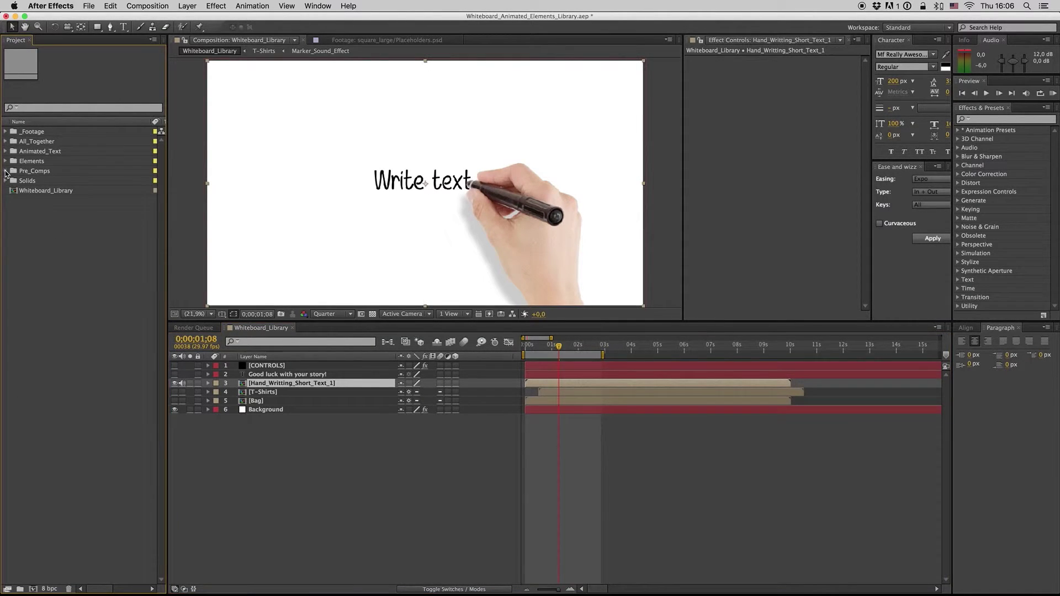
# Open Hand_Drawing, then Hand_5_Fingers_Dragging, zoom out, centre it and enlarge the viewer
pyautogui.doubleClick(52, 220)
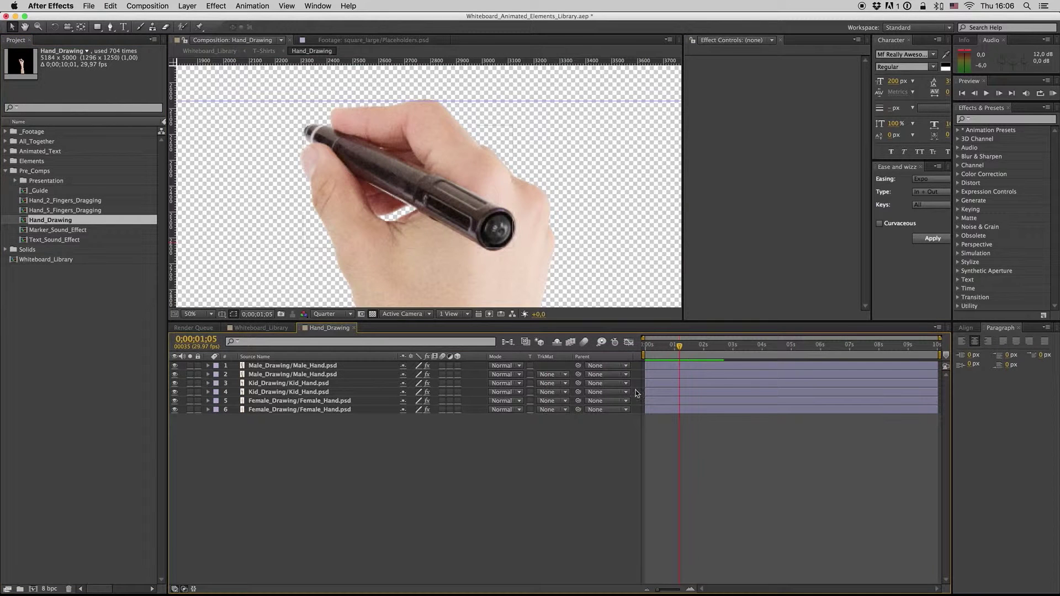
pyautogui.doubleClick(65, 210)
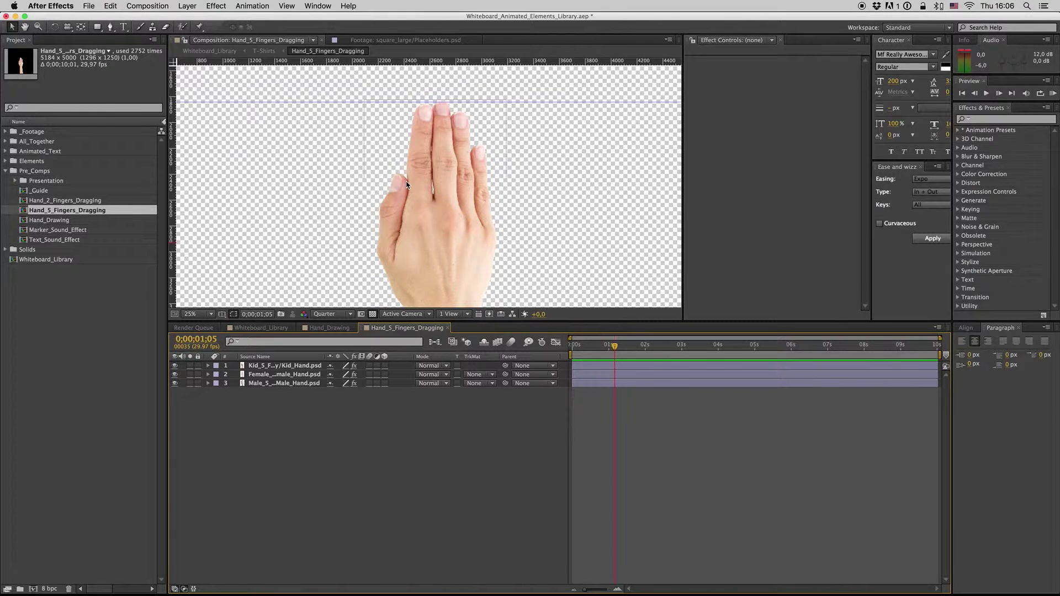
pyautogui.press(',')
pyautogui.click(401, 222)
pyautogui.press('h')
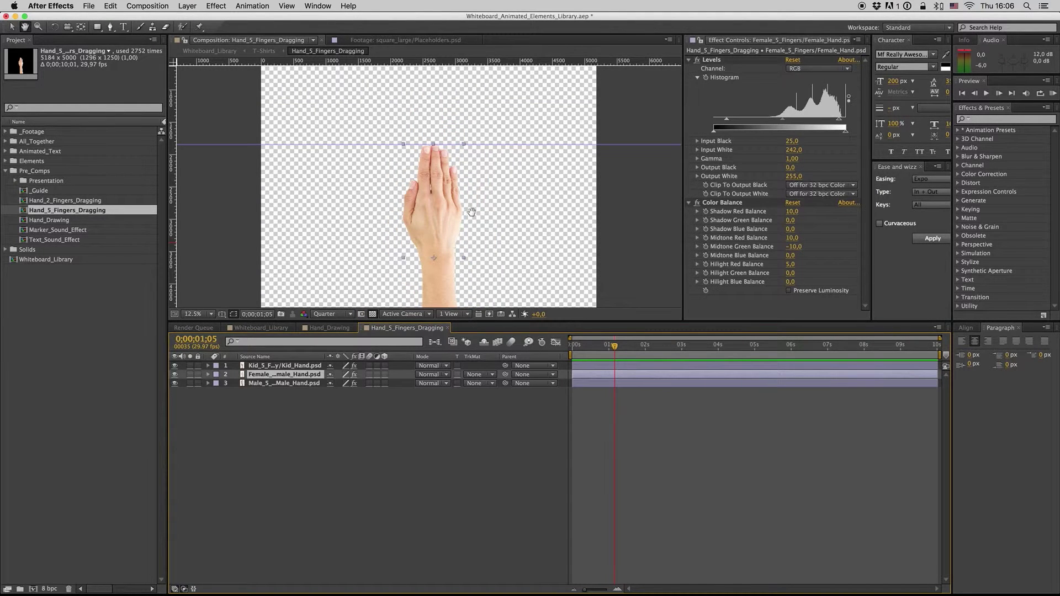
pyautogui.moveTo(472, 212)
pyautogui.mouseDown()
pyautogui.moveTo(454, 192)
pyautogui.moveTo(453, 203)
pyautogui.mouseUp()
pyautogui.press('v')
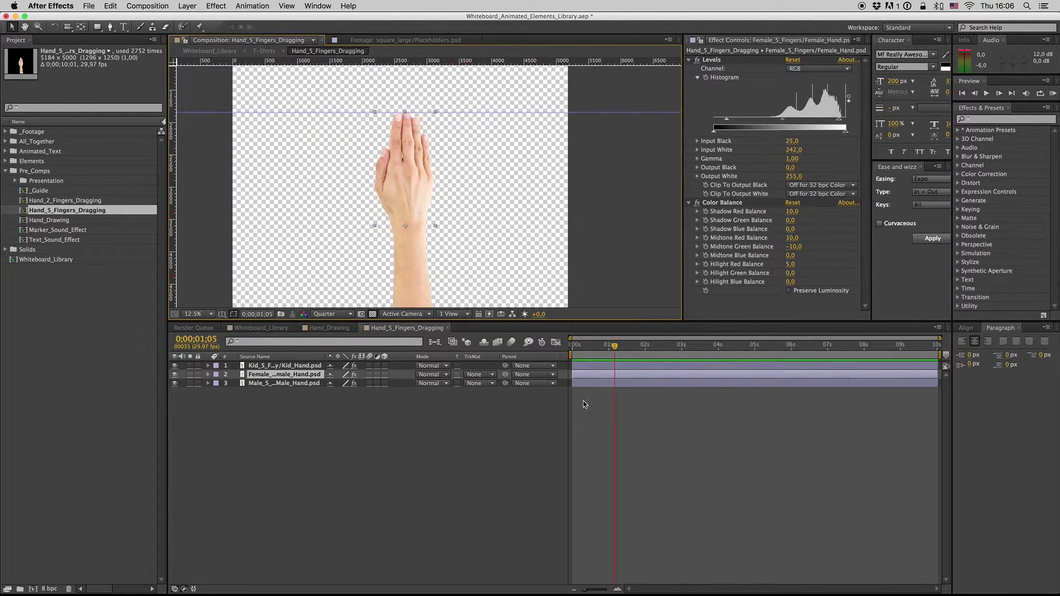
pyautogui.moveTo(584, 320); pyautogui.dragTo(584, 367)
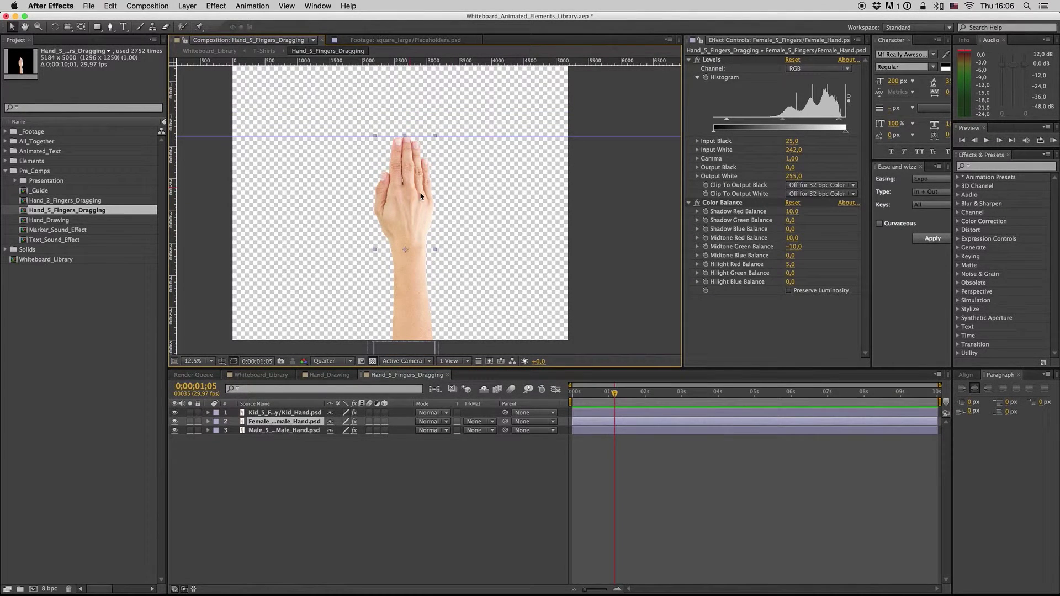
pyautogui.doubleClick(62, 304)
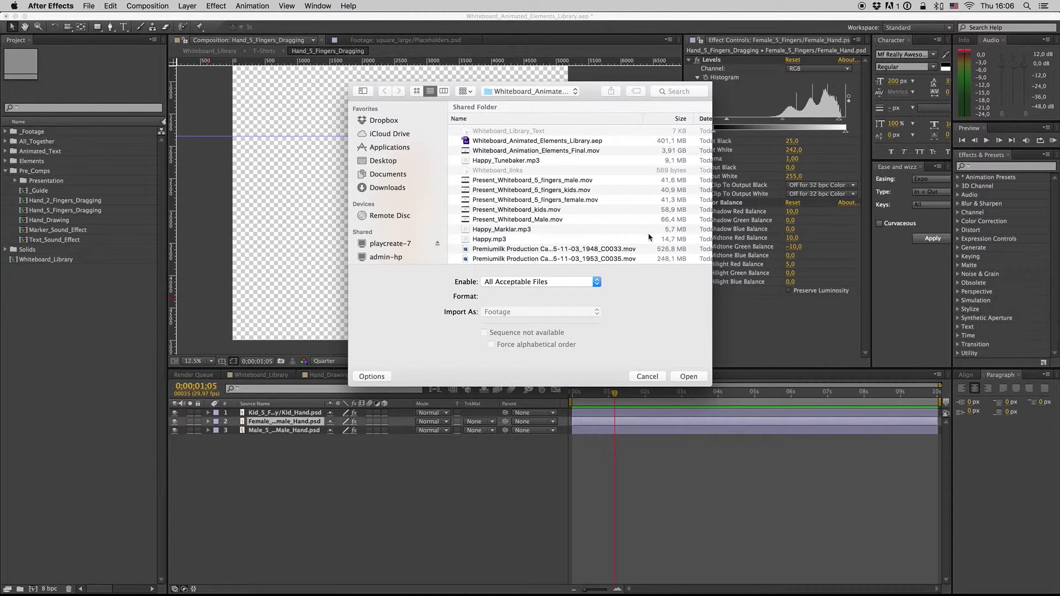
# Browse to Footage > Female_Hand Layers and pick Female_Hand.psd for import
pyautogui.scroll(-10, 514, 218)
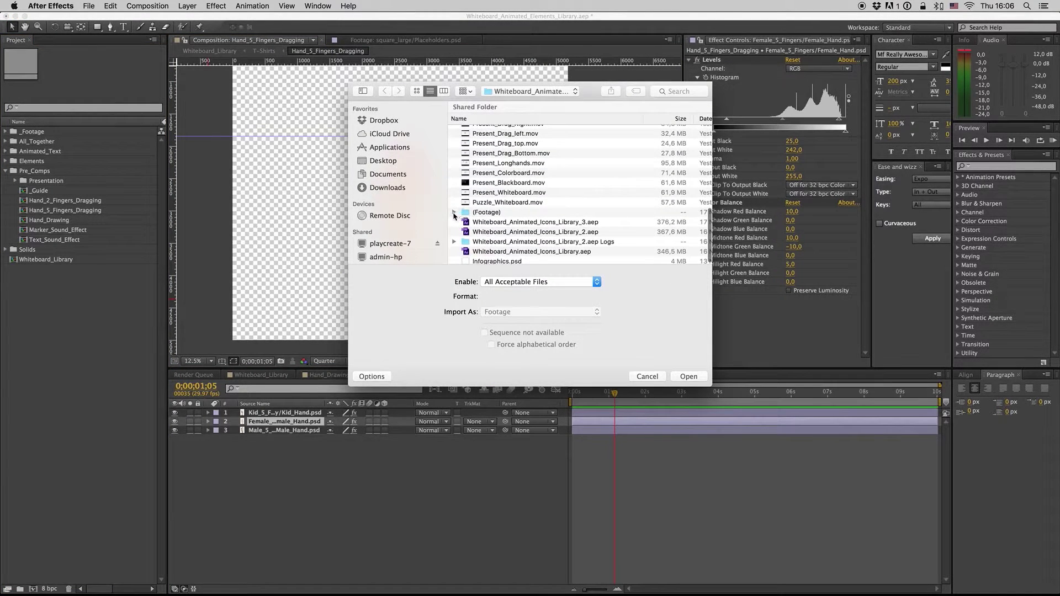
pyautogui.click(454, 213)
pyautogui.scroll(-1, 511, 218)
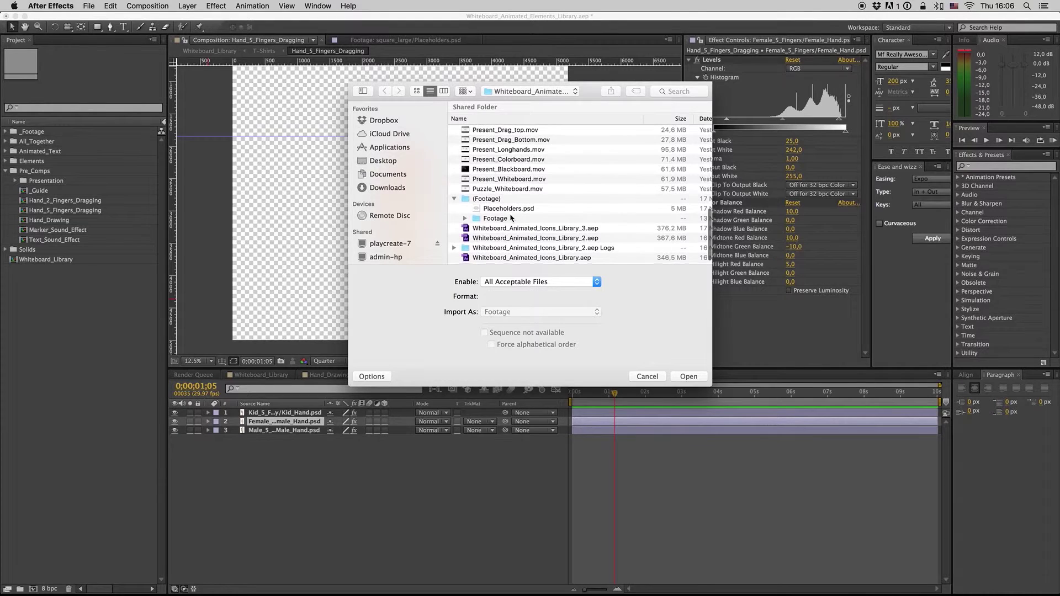
pyautogui.click(464, 219)
pyautogui.scroll(-3, 513, 221)
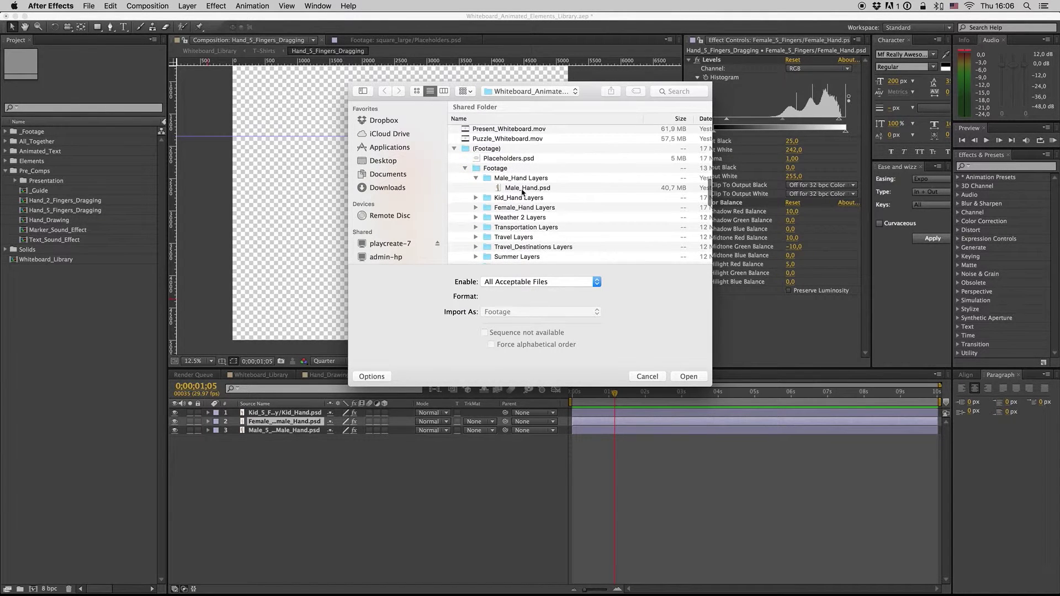
pyautogui.scroll(-5, 519, 193)
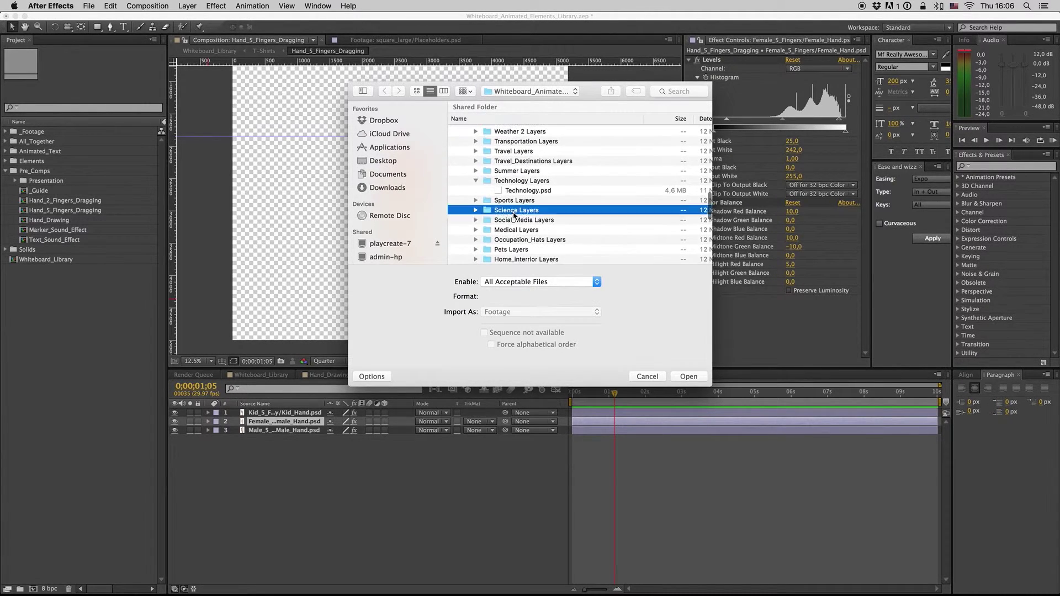
pyautogui.click(514, 211)
pyautogui.write('f')
pyautogui.scroll(1, 500, 167)
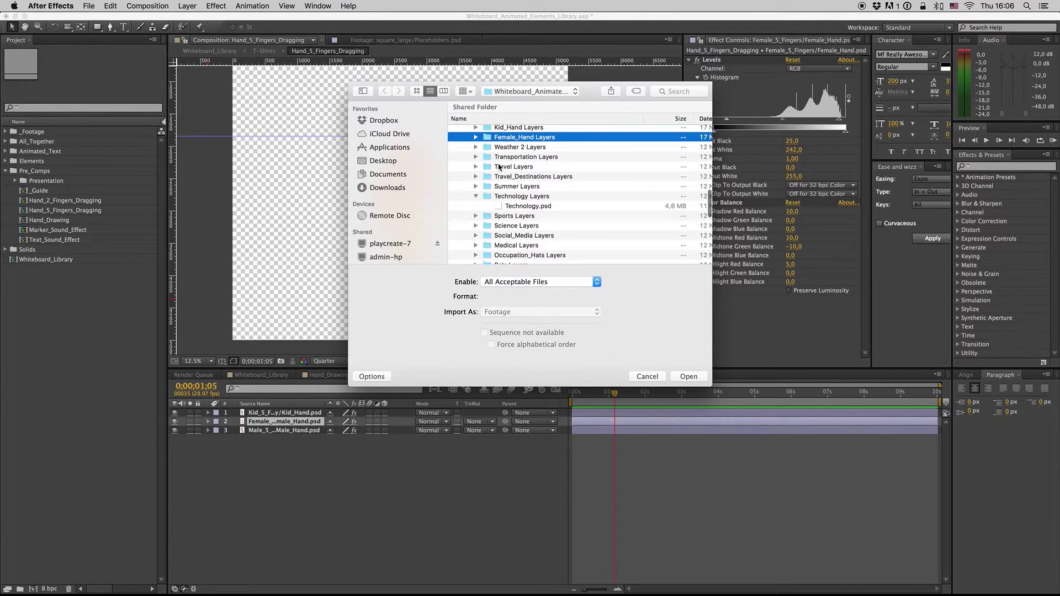
pyautogui.click(476, 139)
pyautogui.doubleClick(516, 147)
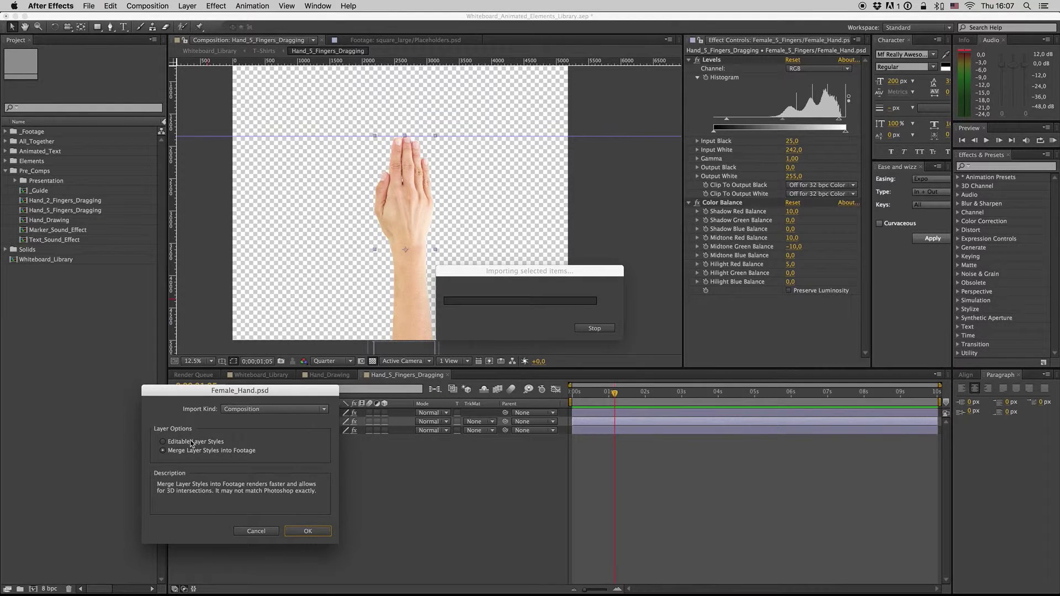
# Import it as Footage using the Female_5_Fingers layer and drop it into Hand_5_Fingers_Dragging
pyautogui.click(274, 409)
pyautogui.click(237, 414)
pyautogui.click(253, 454)
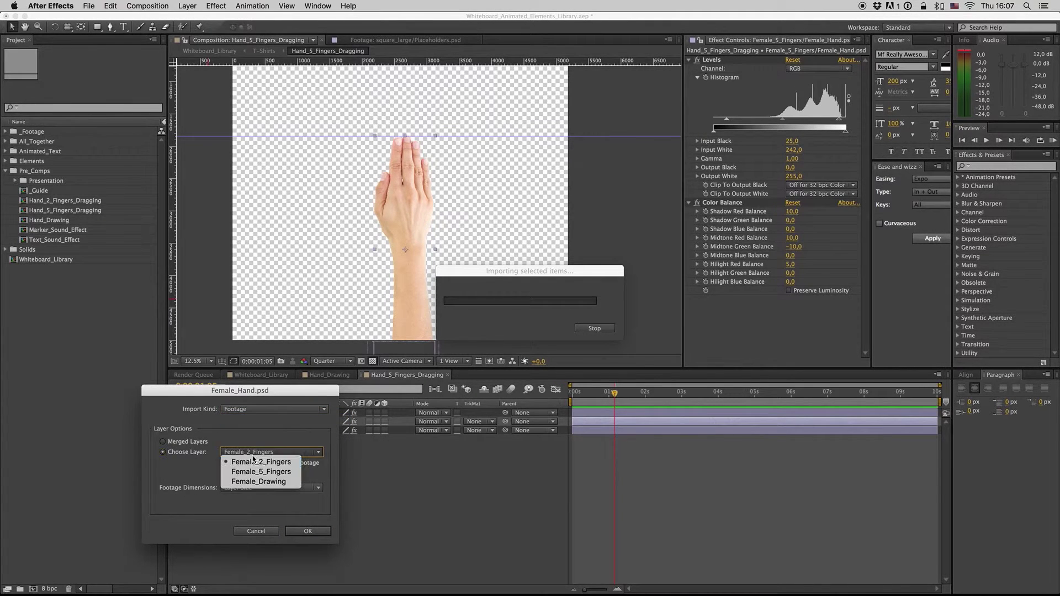
pyautogui.click(261, 472)
pyautogui.click(308, 531)
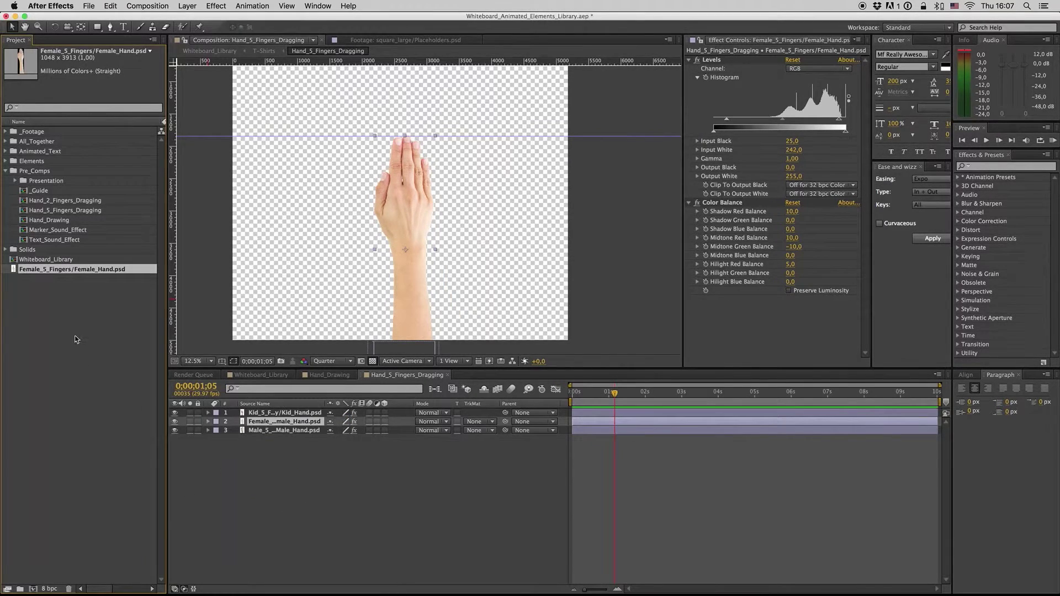
pyautogui.moveTo(50, 276); pyautogui.dragTo(462, 267)
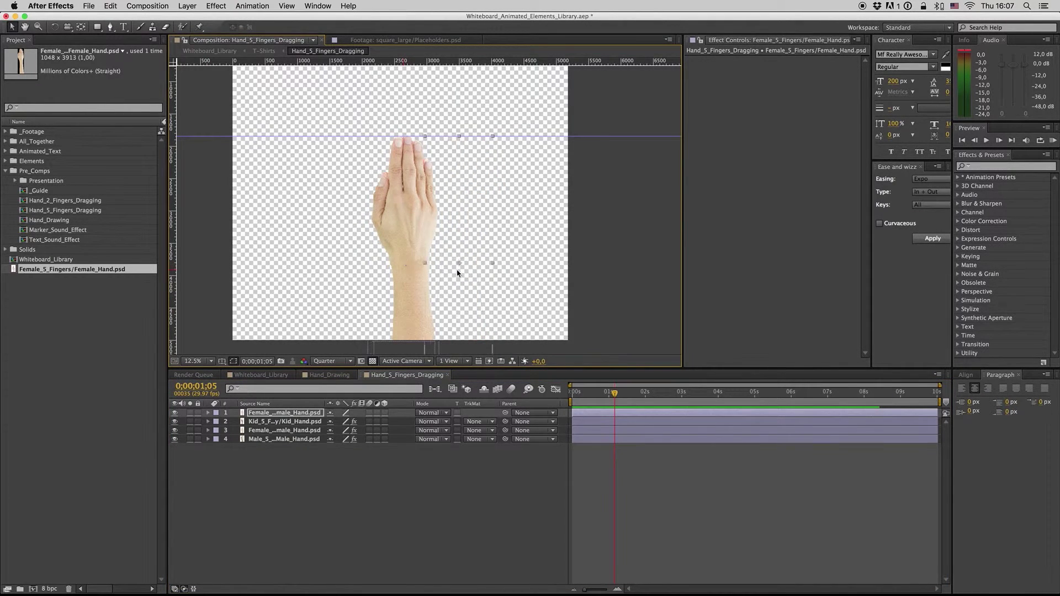
# Collapse the Levels and Color Balance effects on the original colour-corrected female hand layer
pyautogui.click(267, 430)
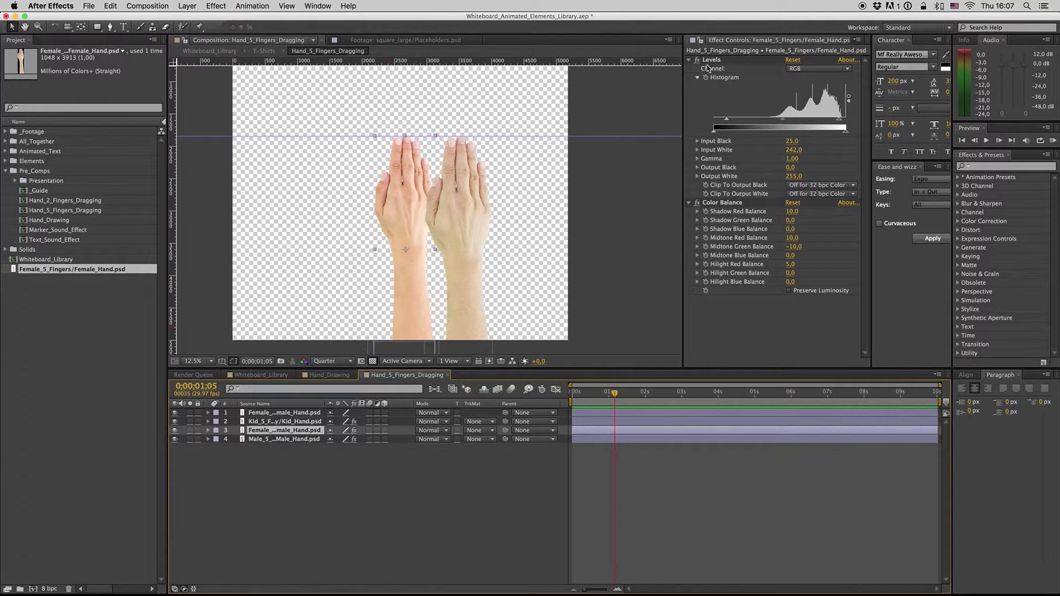
pyautogui.click(689, 60)
pyautogui.click(689, 69)
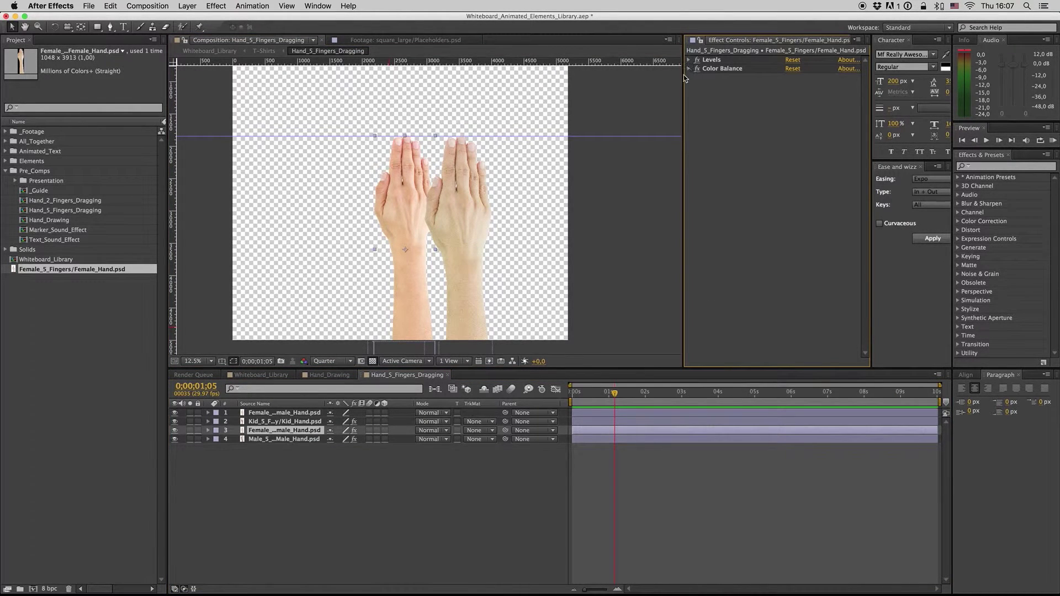
pyautogui.click(323, 465)
# Delete the duplicate top Female_Hand layer, leaving a single female hand
pyautogui.click(272, 432)
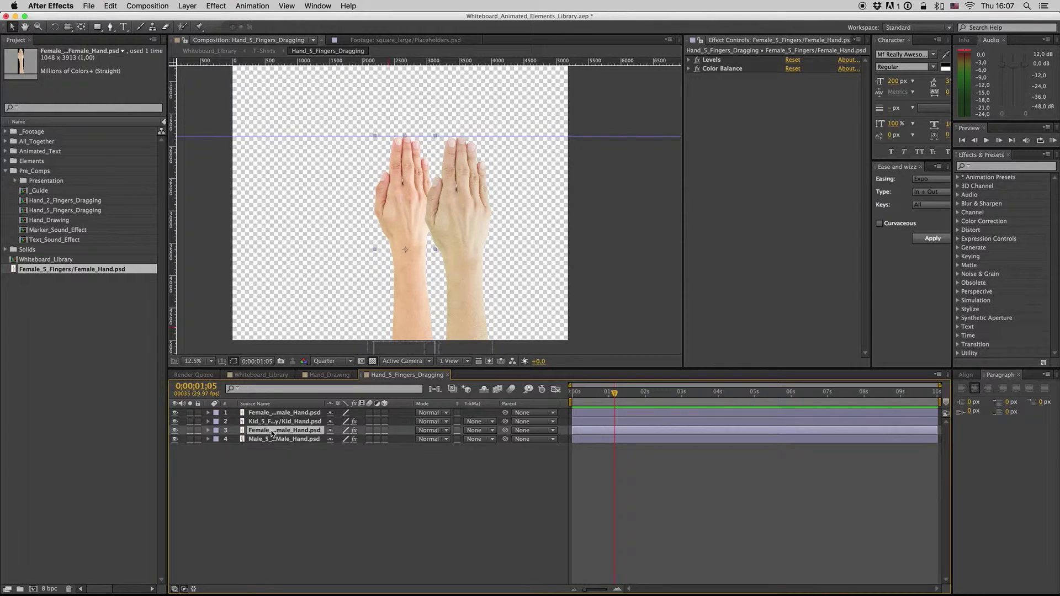
pyautogui.press('Delete')
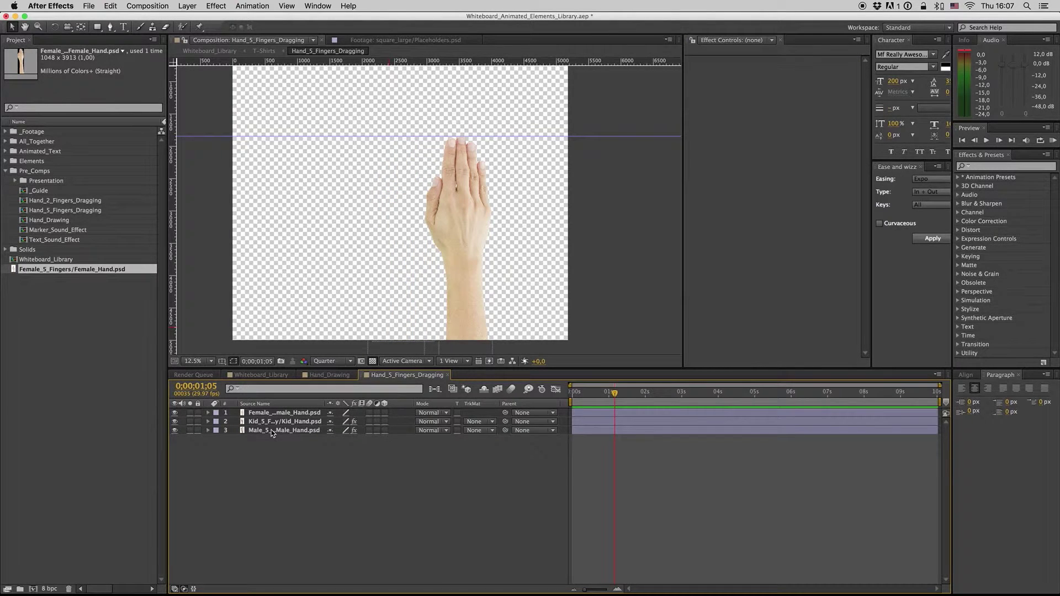
pyautogui.hotkey('ctrl', 'z')
pyautogui.click(283, 413)
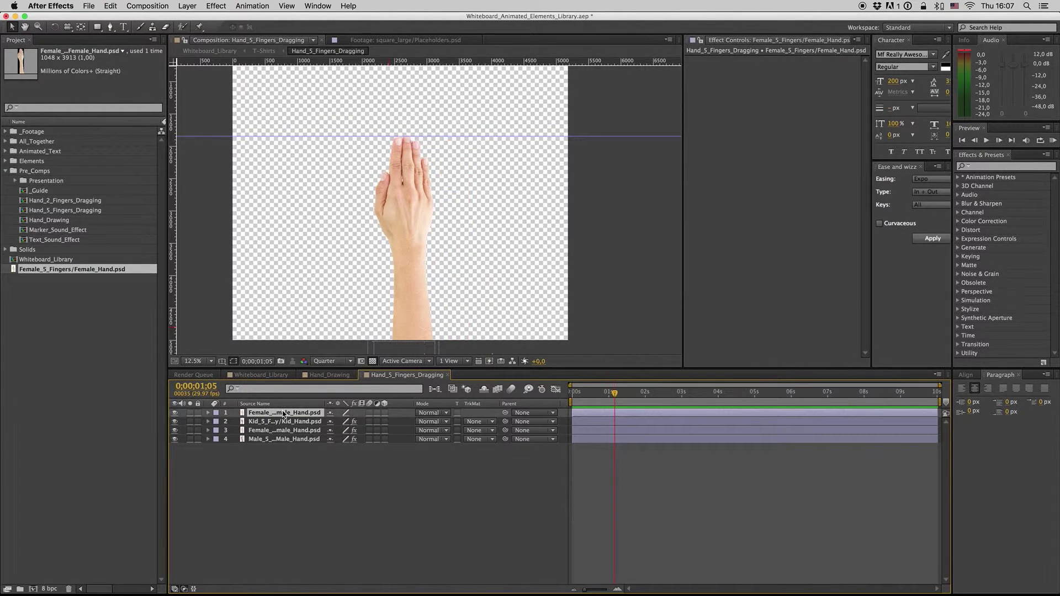
pyautogui.press('Delete')
# Check the remaining Female_Hand layer's opacity expression, then collapse it
pyautogui.click(280, 423)
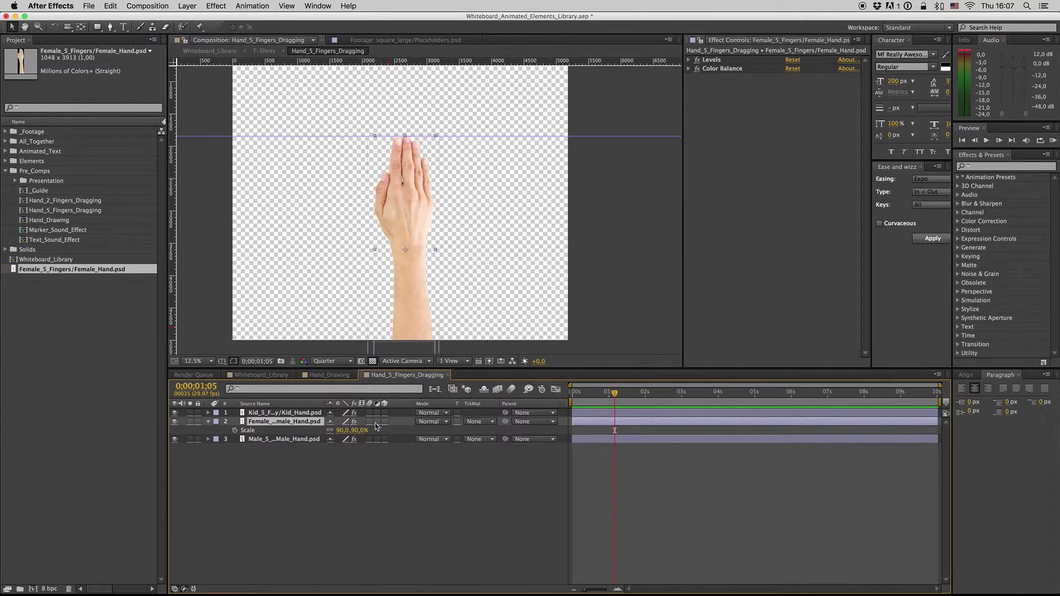
pyautogui.press('e')
pyautogui.press('e')
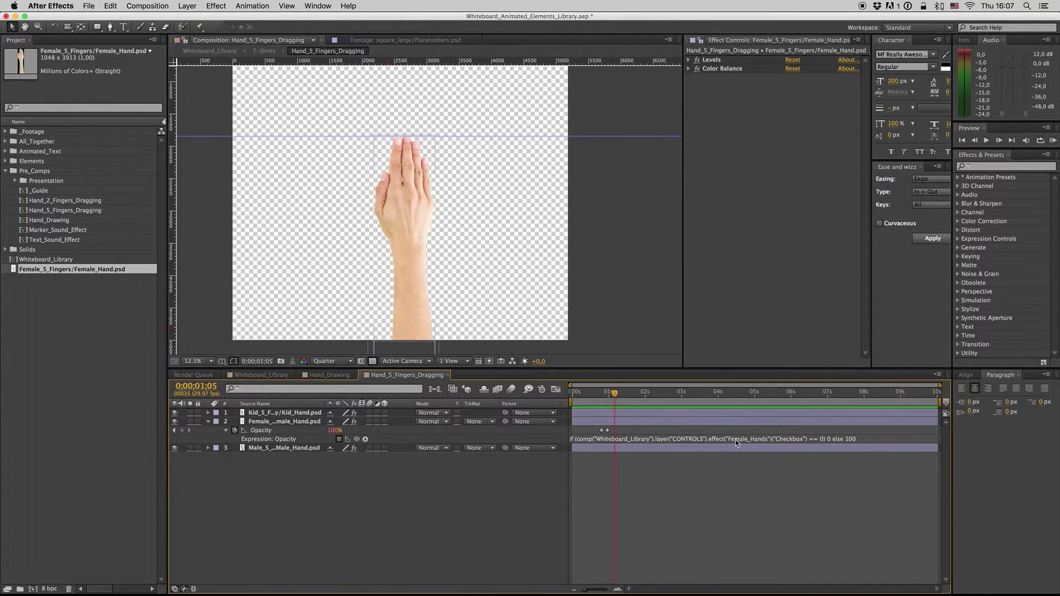
pyautogui.click(209, 422)
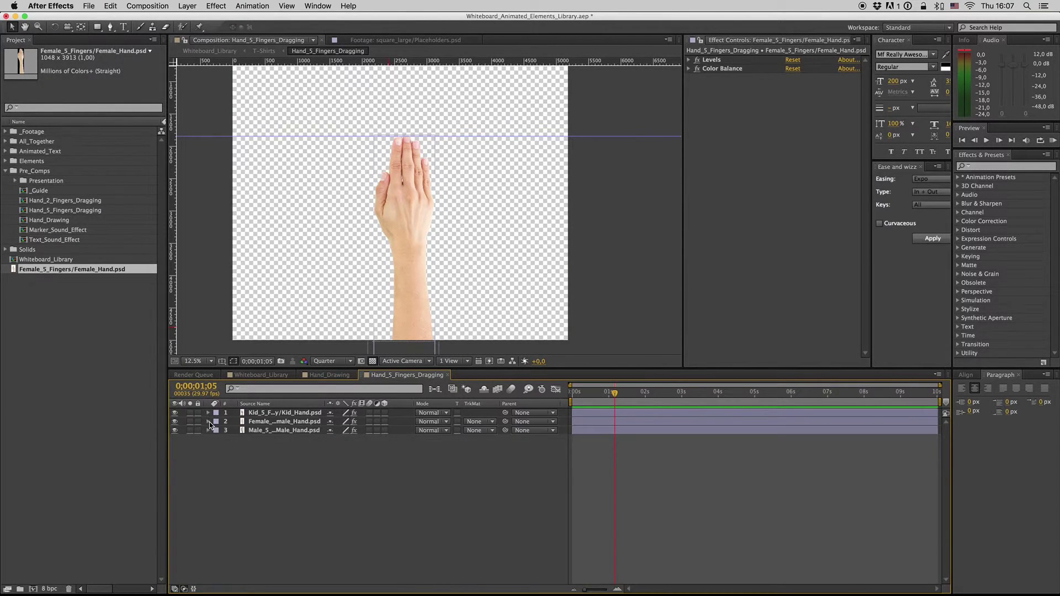
# In Whiteboard_Library's CONTROLS, switch from the female hand to the kid hand
pyautogui.click(269, 413)
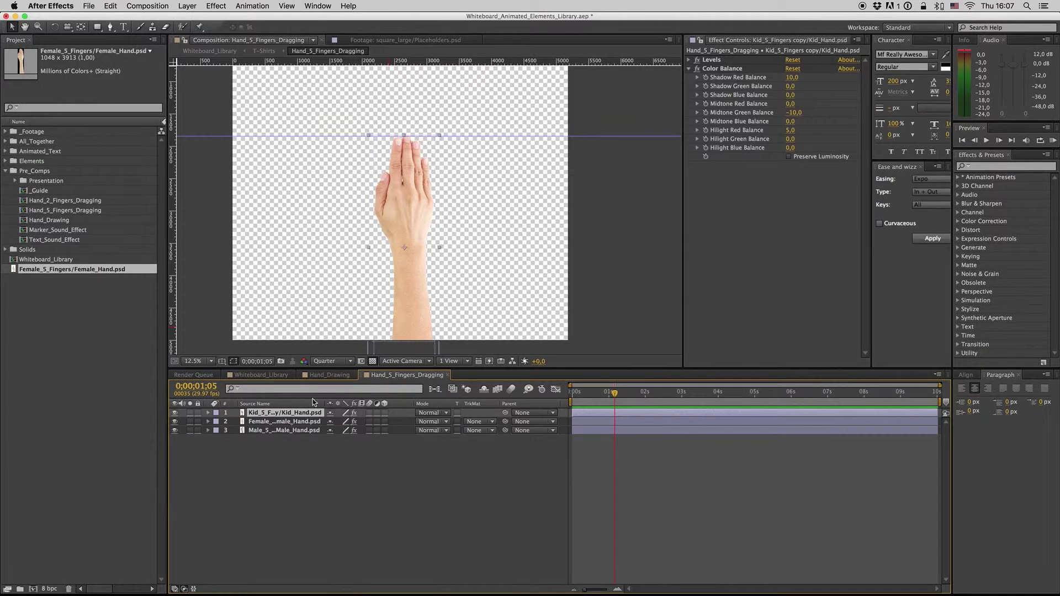
pyautogui.click(260, 374)
pyautogui.click(267, 412)
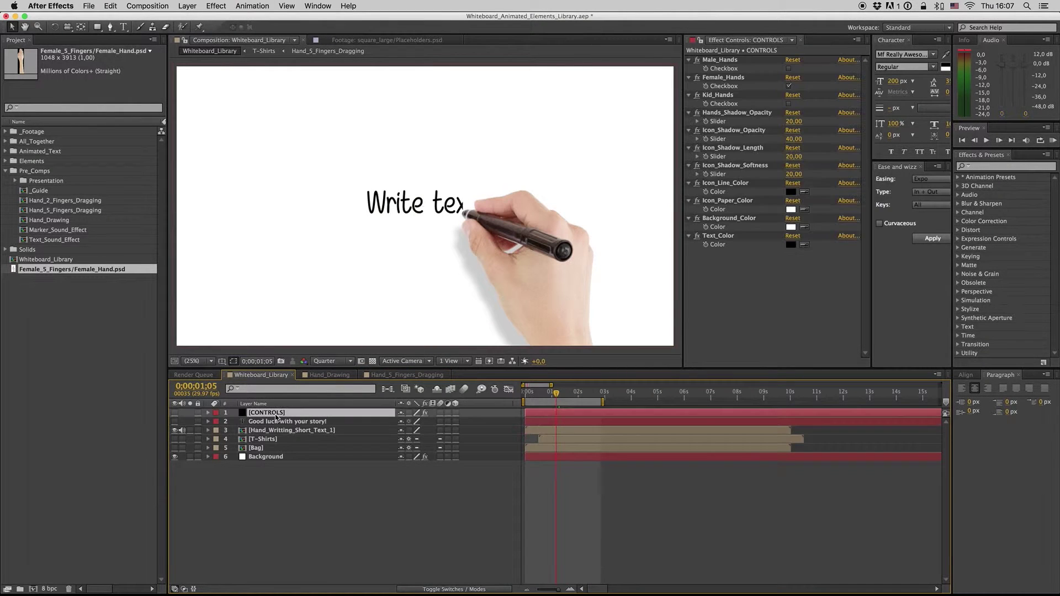
pyautogui.click(788, 86)
pyautogui.click(789, 103)
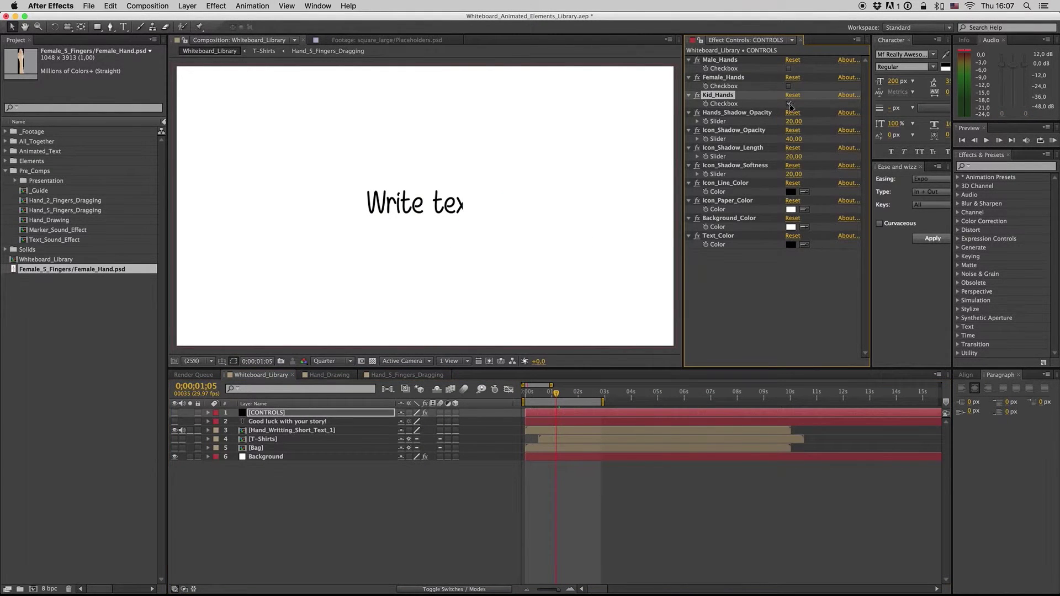
# Close Hand_5_Fingers_Dragging, try the male hand at 0;00;00;19, then restore the female hand
pyautogui.click(403, 377)
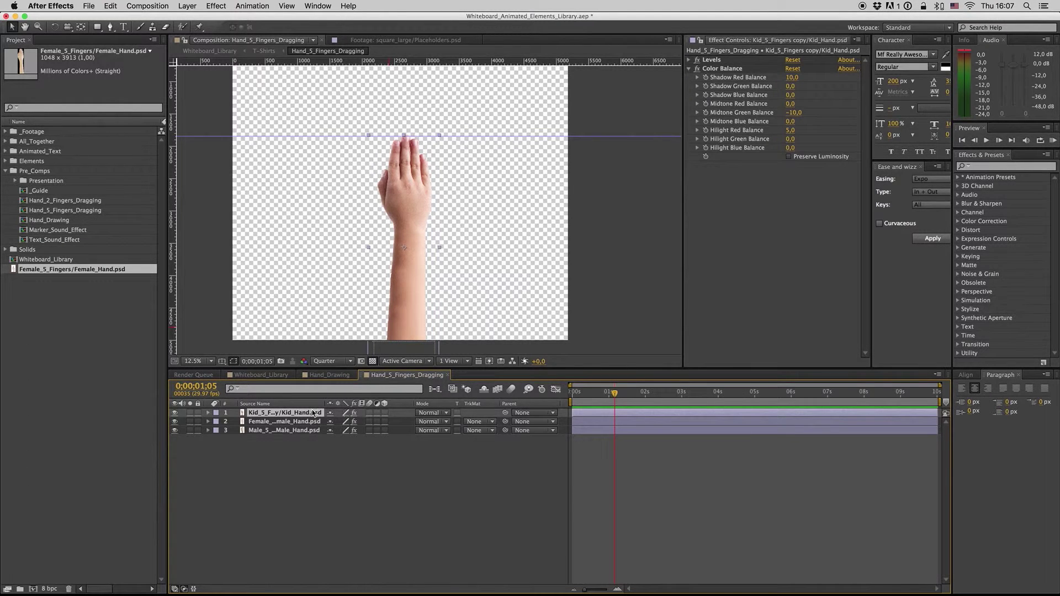
pyautogui.click(447, 375)
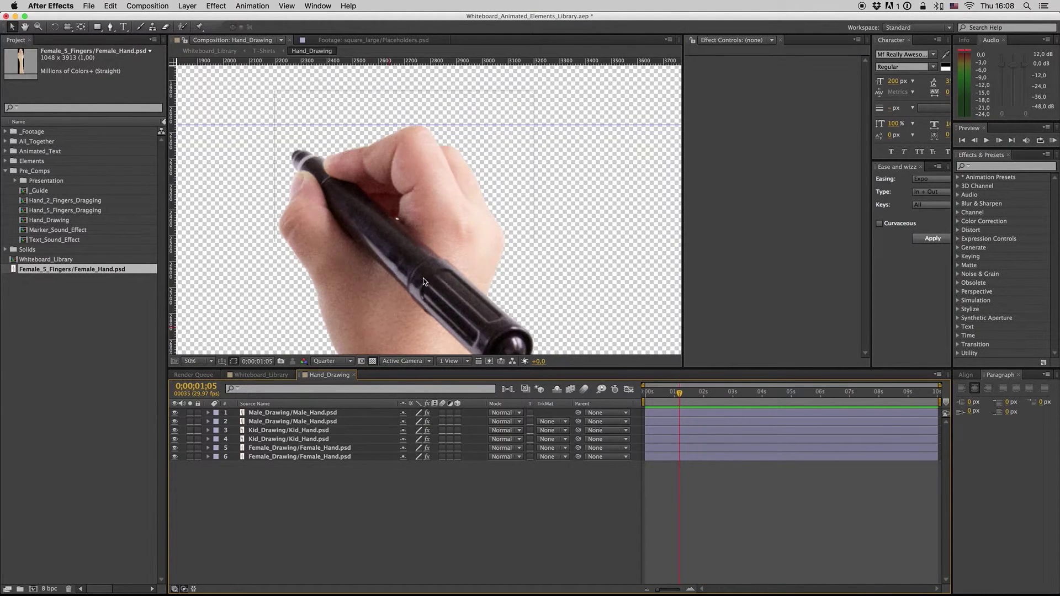
pyautogui.press(',')
pyautogui.press(',')
pyautogui.press(',')
pyautogui.press(',')
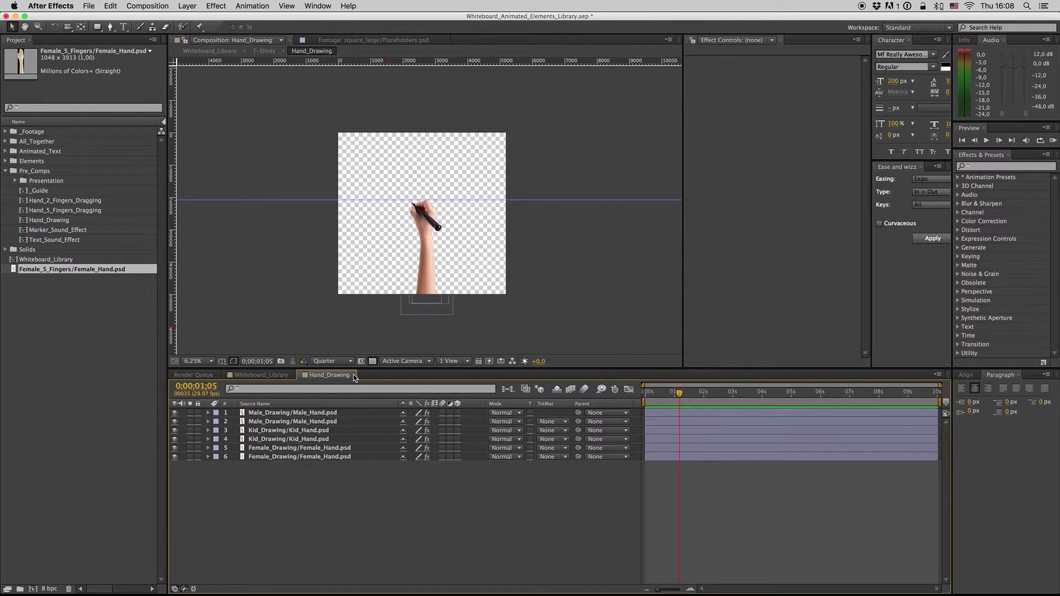
pyautogui.click(664, 393)
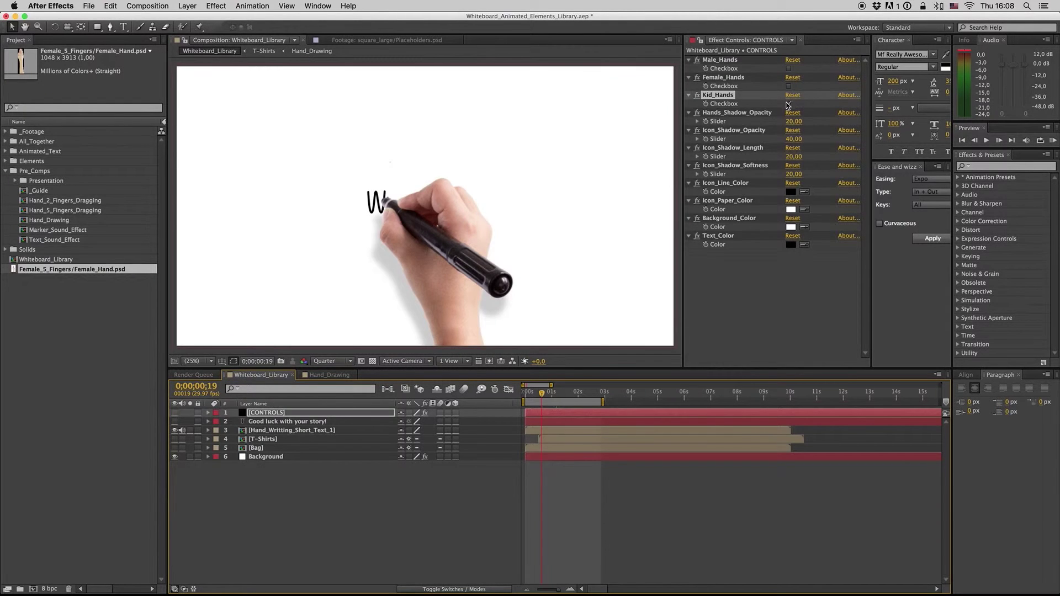
pyautogui.click(789, 69)
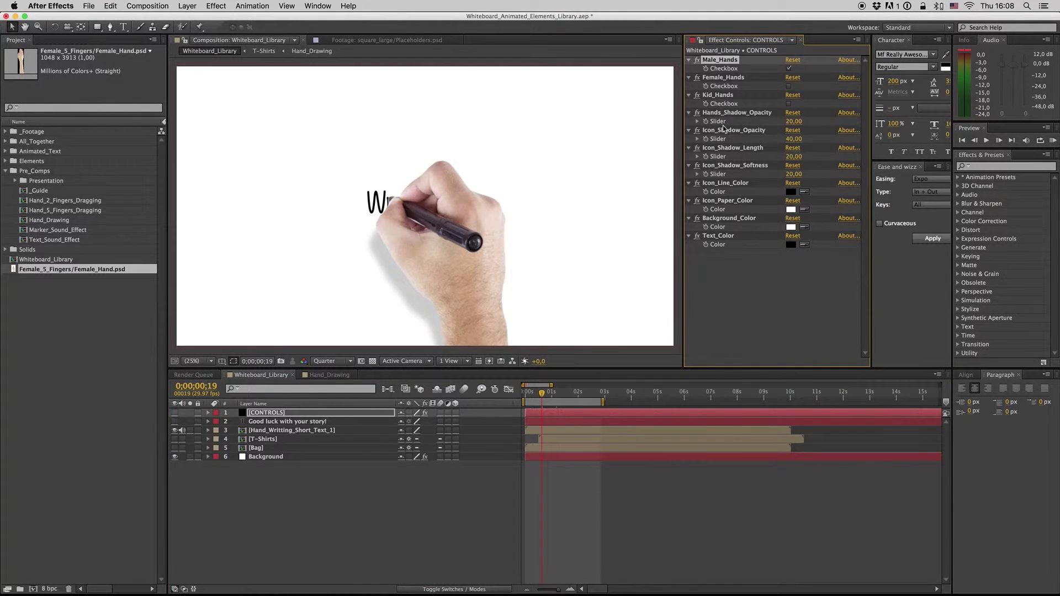
pyautogui.click(789, 69)
pyautogui.click(788, 86)
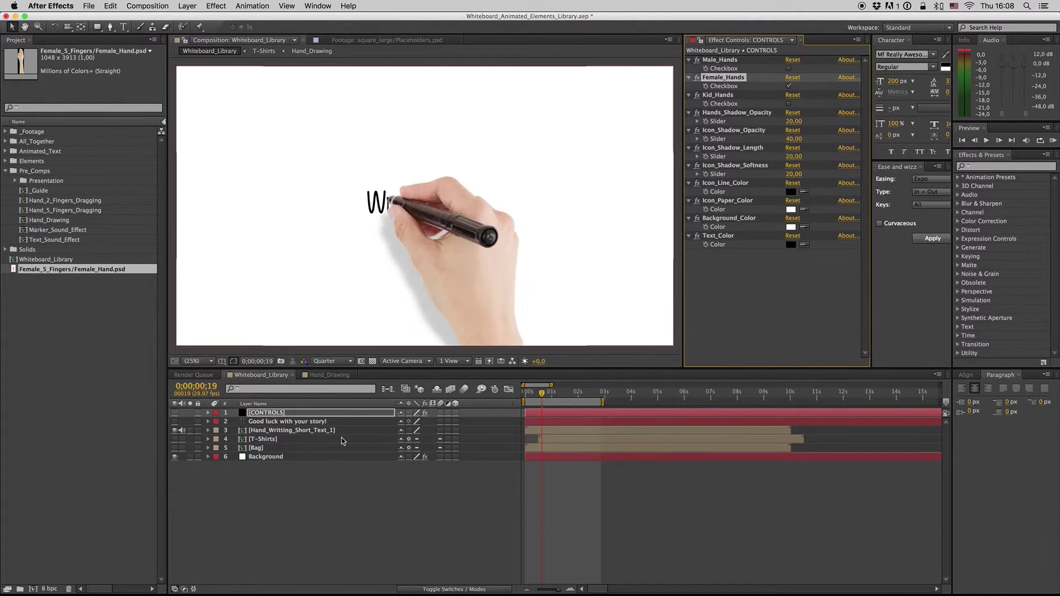
# Open Hand_Writting_Short_Text_1 and inspect the Male_Drawing and Female_Drawing layers' effects in Hand_Drawing
pyautogui.click(282, 431)
pyautogui.doubleClick(281, 431)
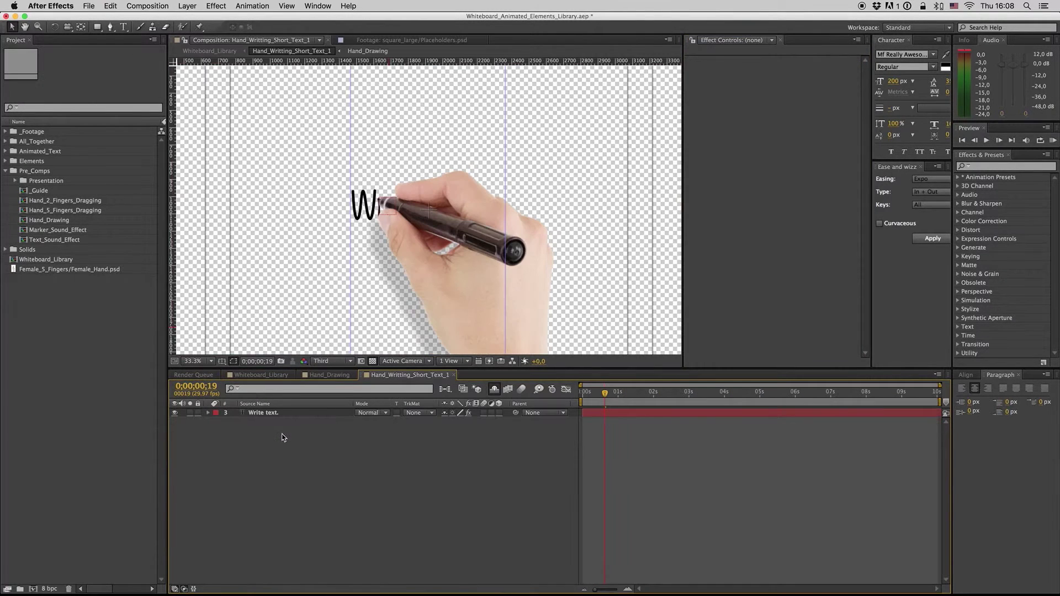
pyautogui.click(305, 376)
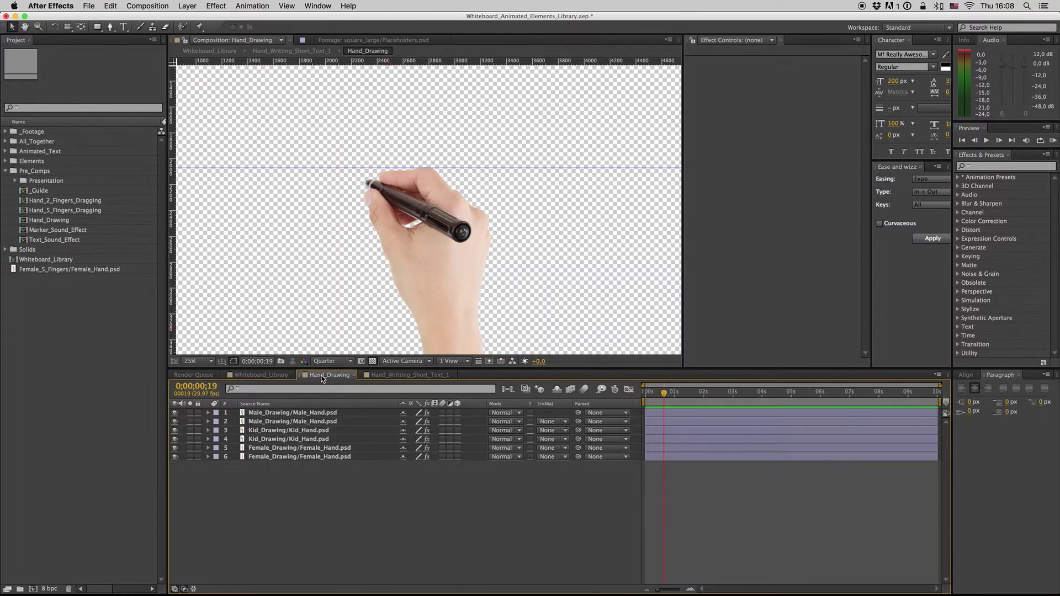
pyautogui.click(269, 413)
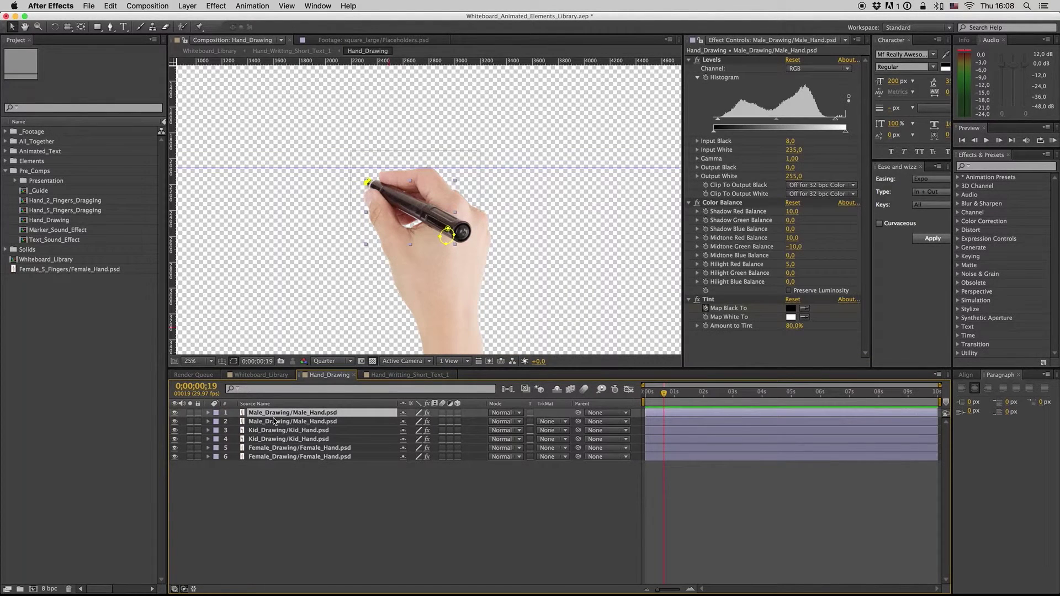
pyautogui.click(280, 450)
pyautogui.click(283, 458)
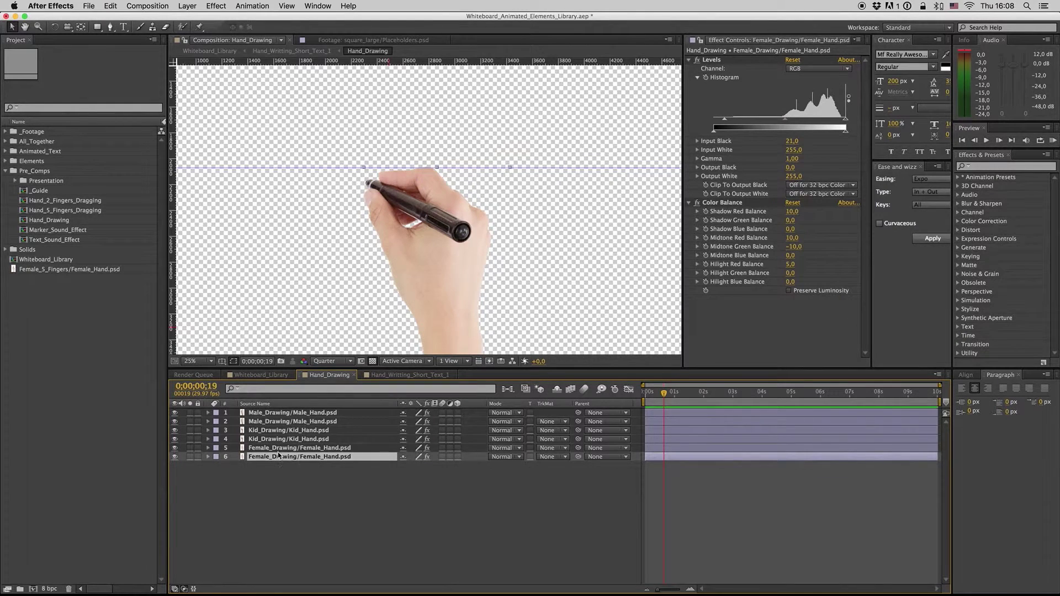
pyautogui.click(279, 448)
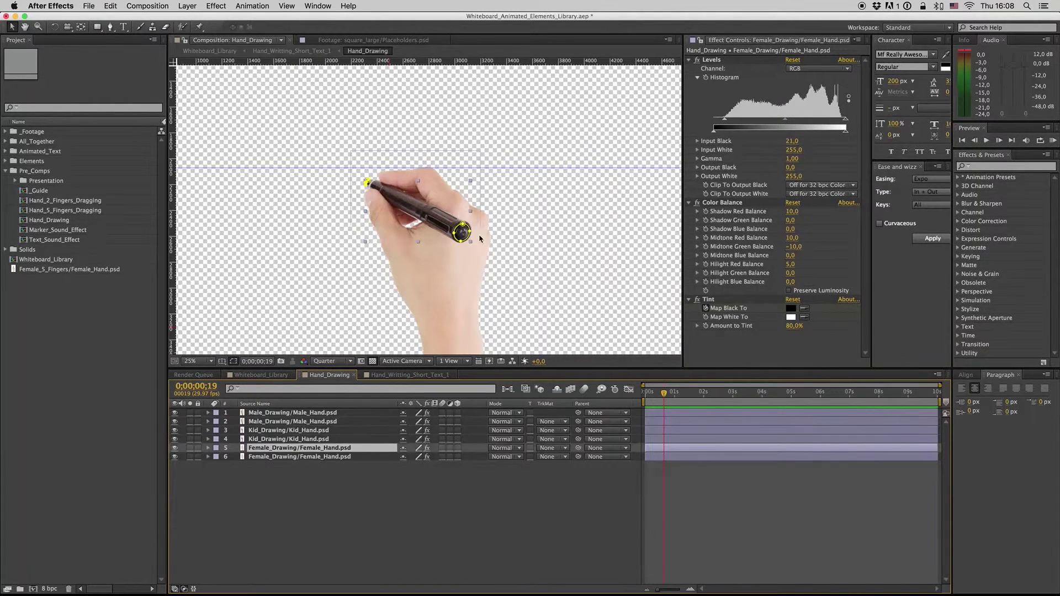
# Set CONTROLS' Icon_Line_Color to blue 002FFF, then check the Hand_Writting_Short_Text_1 and Hand_Drawing comps
pyautogui.click(279, 375)
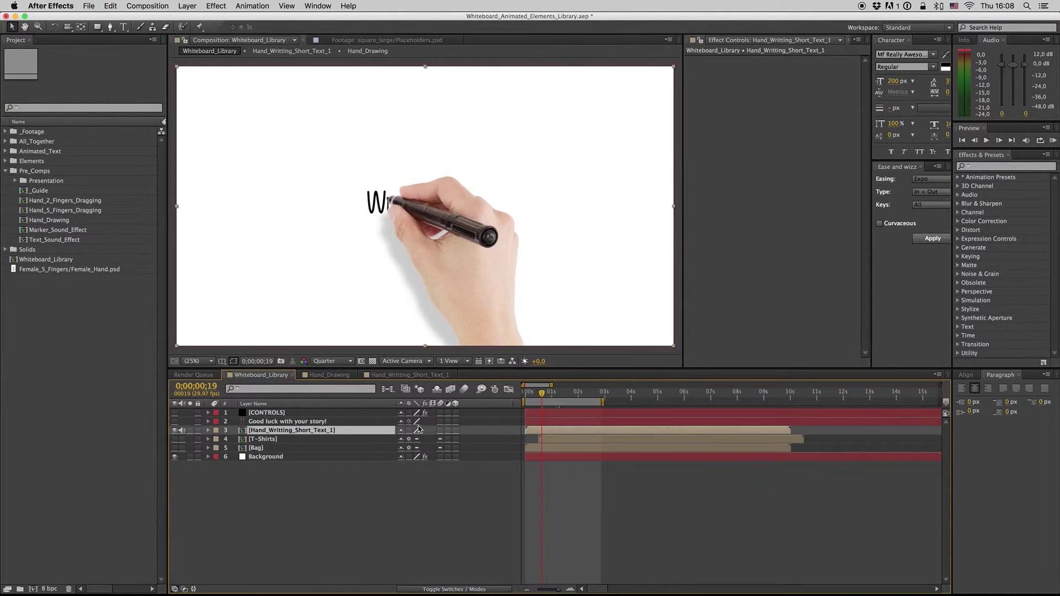
pyautogui.click(561, 414)
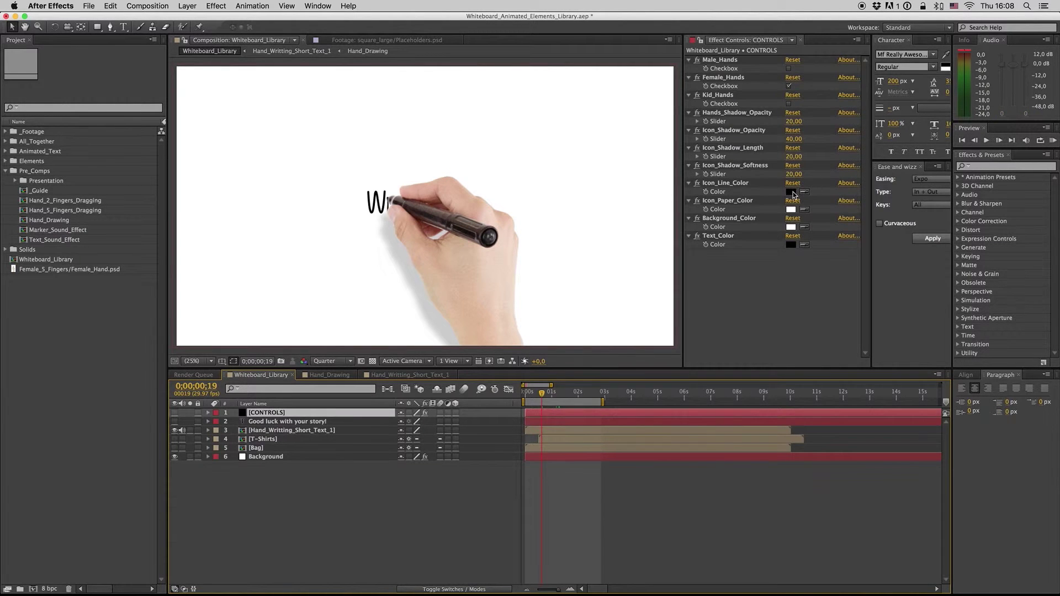
pyautogui.click(791, 192)
pyautogui.moveTo(893, 482); pyautogui.dragTo(893, 444)
pyautogui.click(880, 396)
pyautogui.click(976, 397)
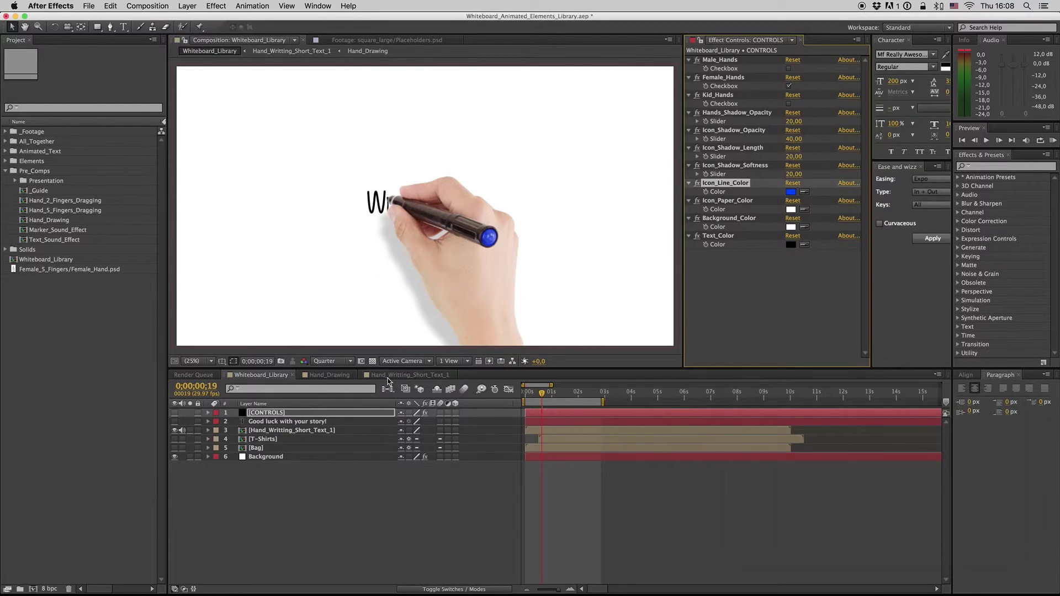
pyautogui.click(403, 375)
pyautogui.click(329, 374)
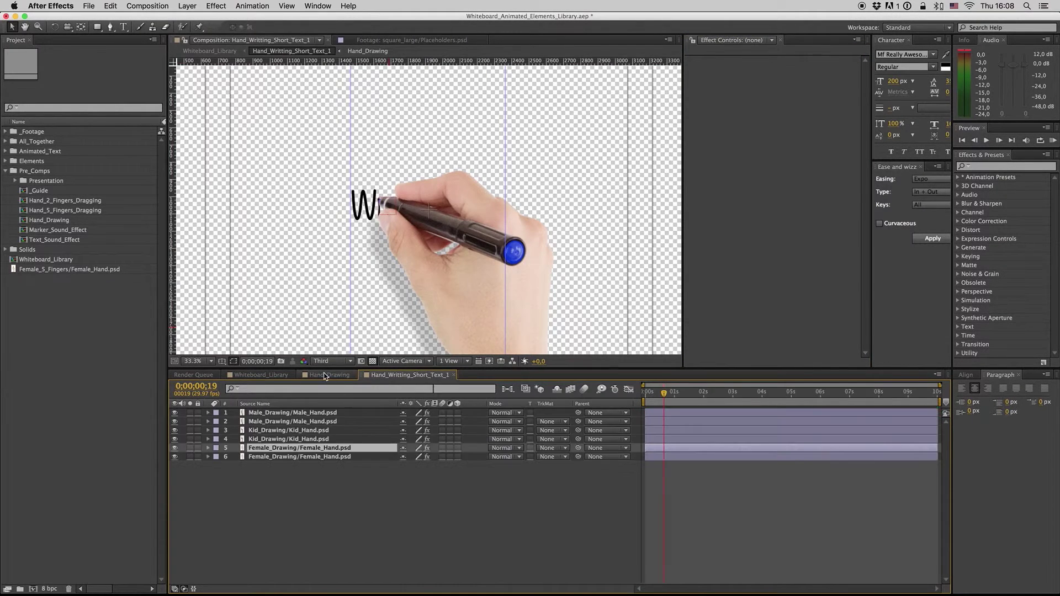
# Centre the view on Female_Drawing hand layer 5 and inspect its expressions
pyautogui.click(309, 448)
pyautogui.scroll(2, 466, 223)
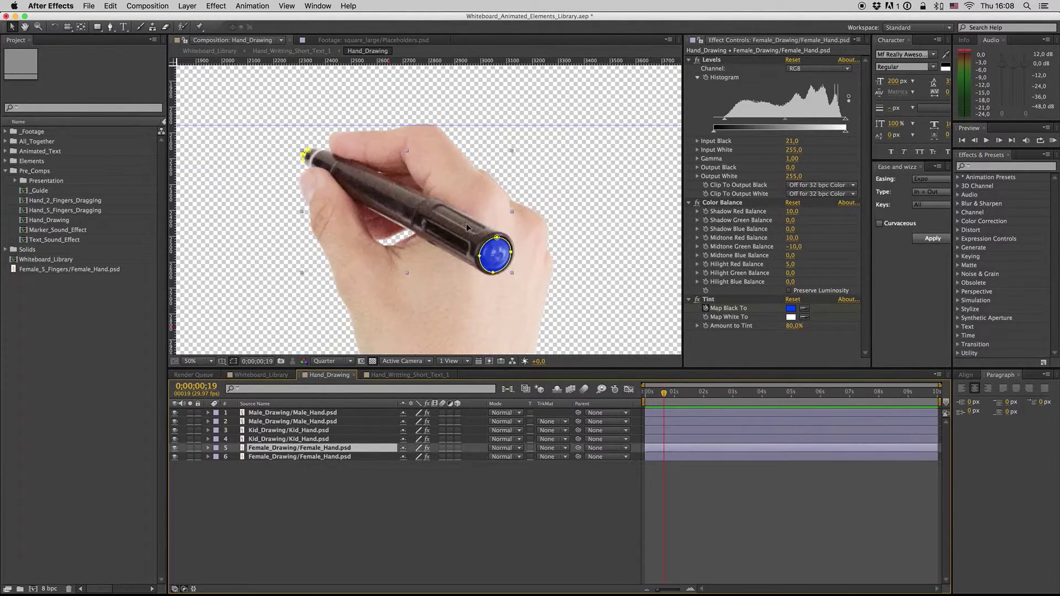
pyautogui.moveTo(515, 265); pyautogui.dragTo(516, 246)
pyautogui.press('v')
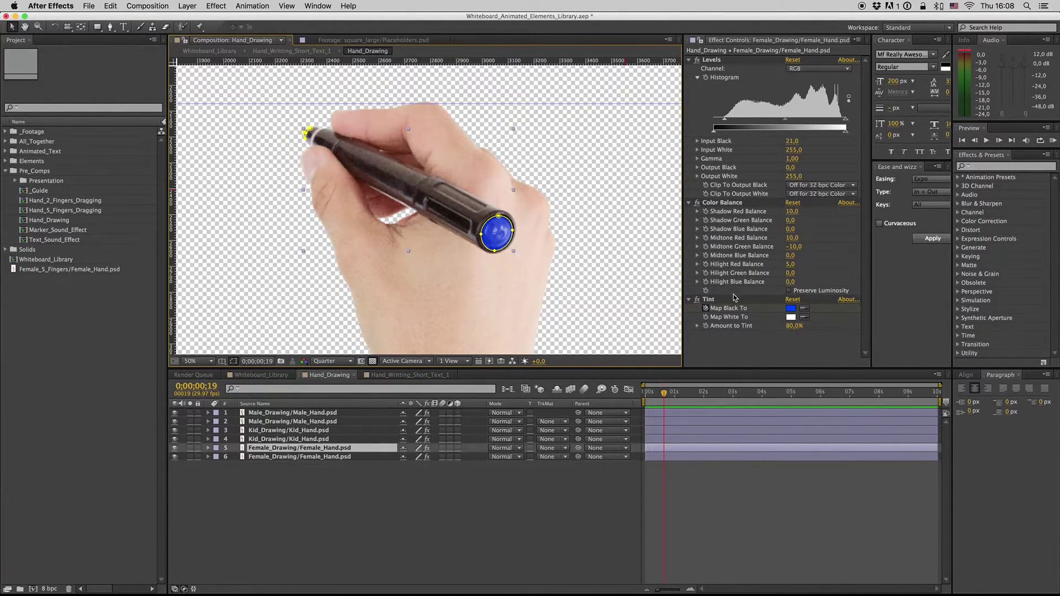
pyautogui.click(352, 508)
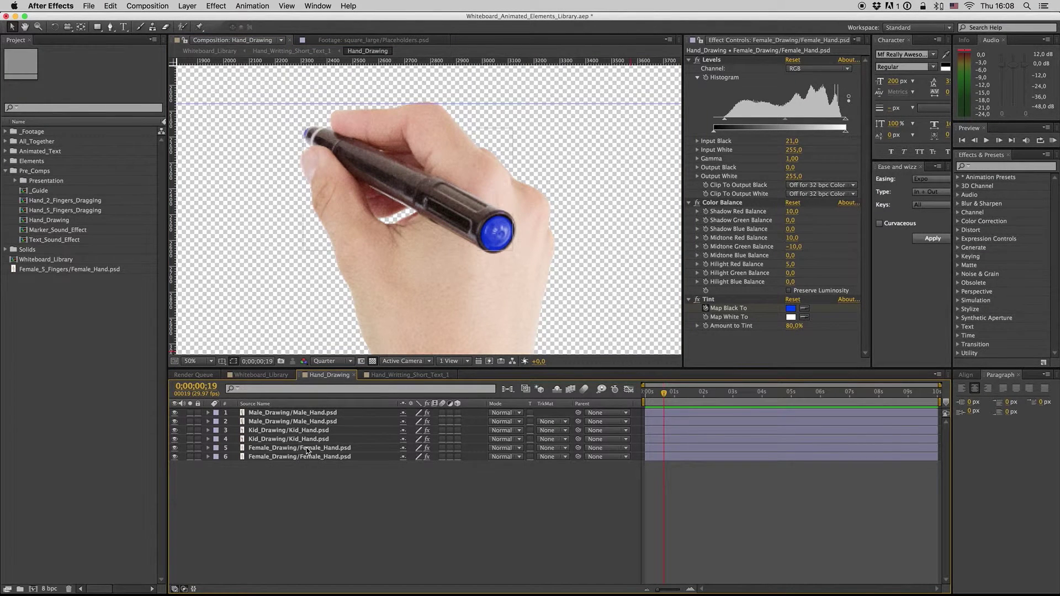
pyautogui.click(343, 236)
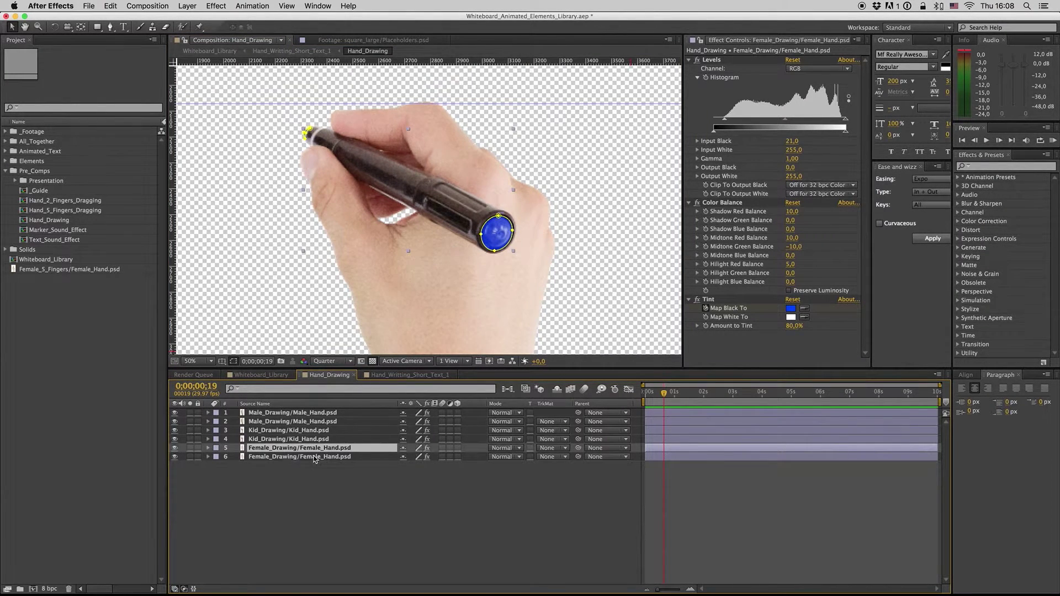
pyautogui.click(296, 463)
pyautogui.click(492, 239)
pyautogui.press('e')
pyautogui.press('e')
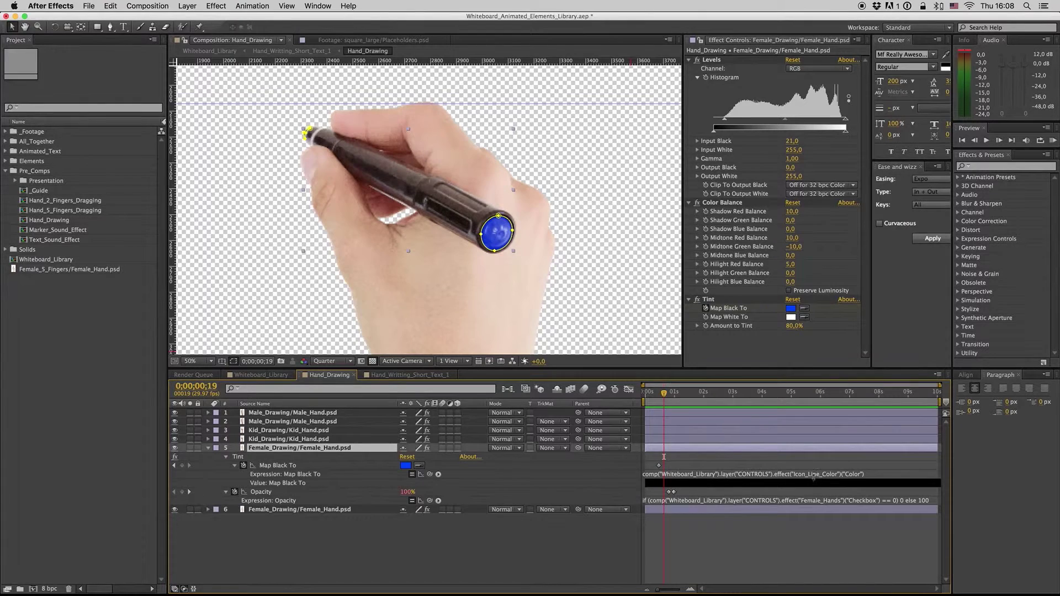
pyautogui.press('e')
pyautogui.press('e')
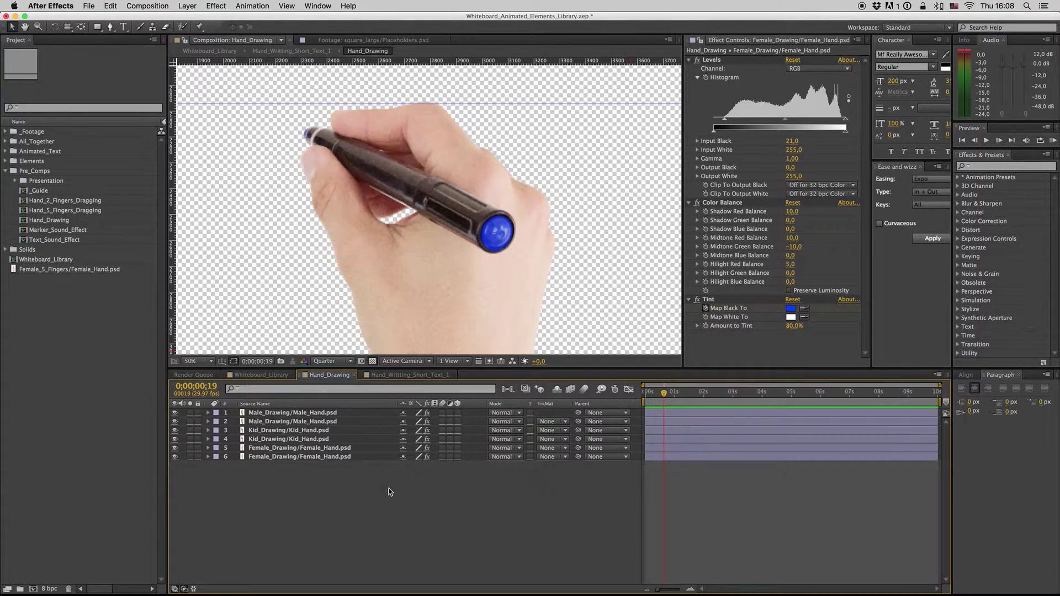
# Close the Hand_Writting_Short_Text_1 and Hand_Drawing compositions
pyautogui.click(411, 374)
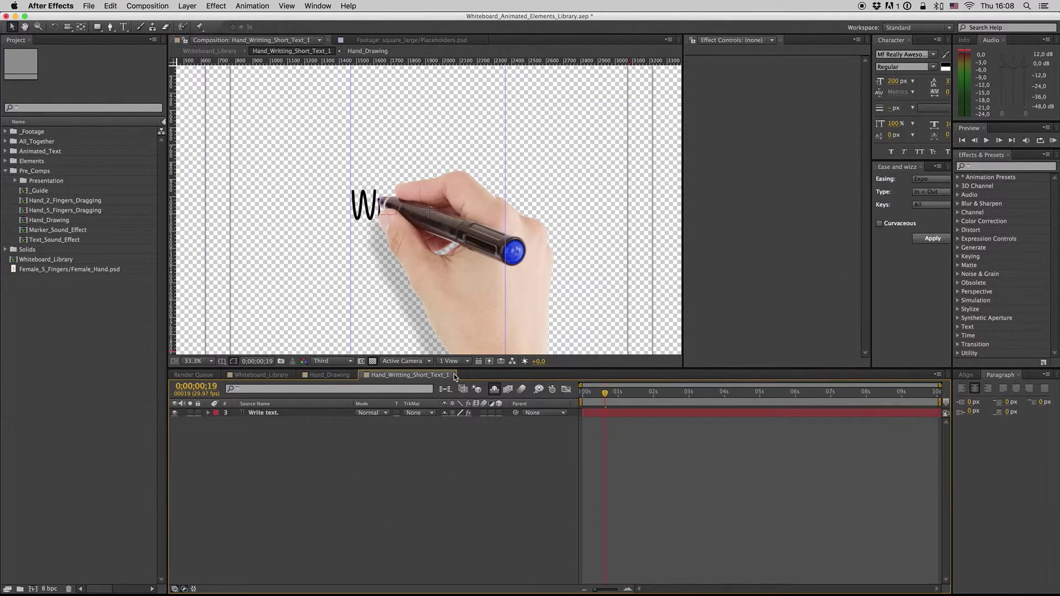
pyautogui.click(450, 375)
pyautogui.click(356, 375)
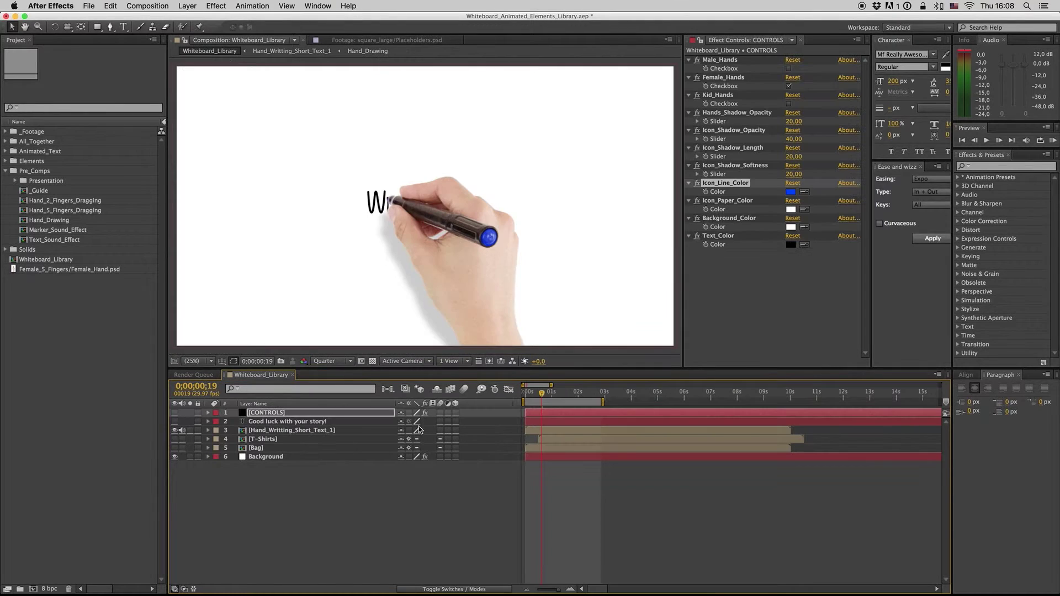
# Change Icon_Line_Color to black 000000 at the writing frame, then expand Elements instead of Pre_Comps
pyautogui.click(554, 395)
pyautogui.click(566, 395)
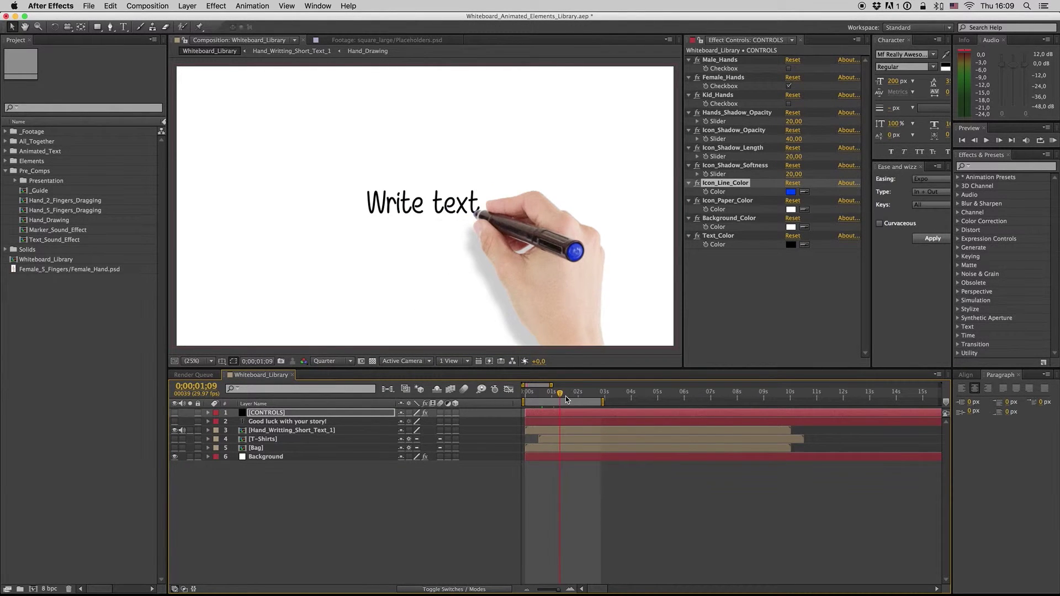
pyautogui.click(551, 393)
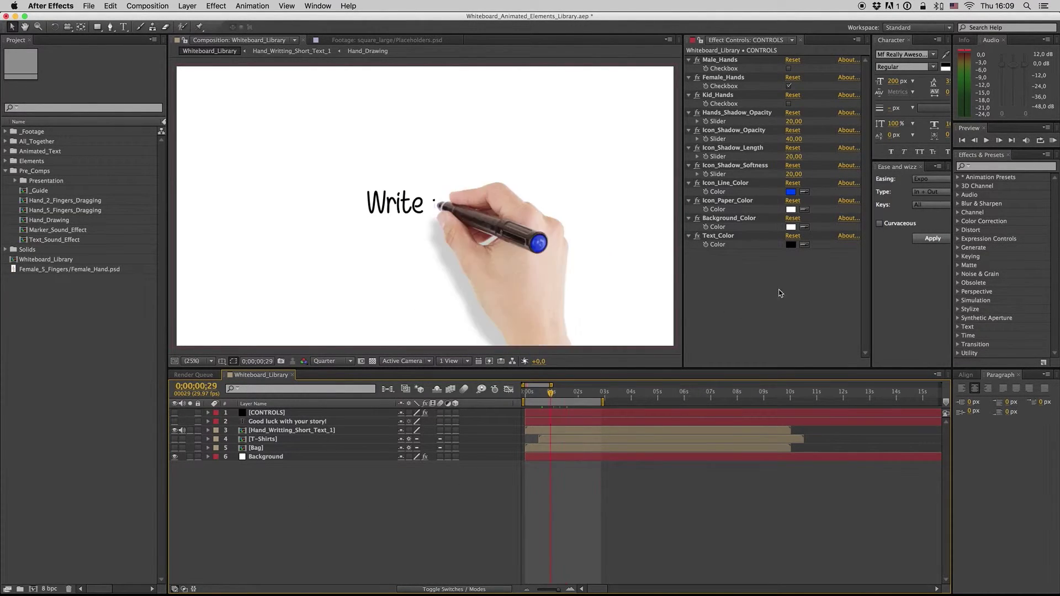
pyautogui.click(791, 192)
pyautogui.moveTo(826, 440); pyautogui.dragTo(880, 528)
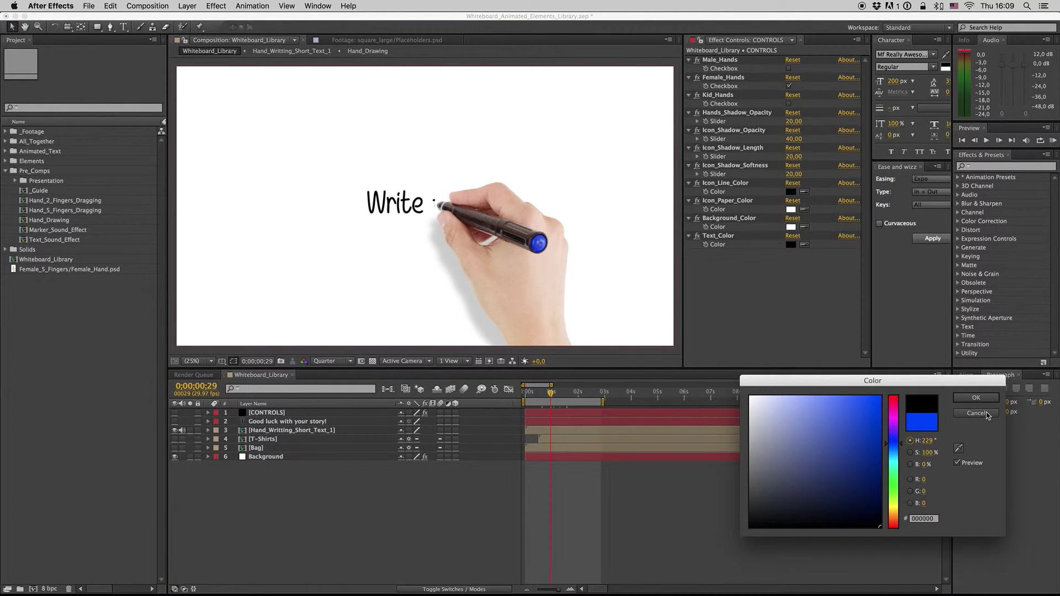
pyautogui.press('Return')
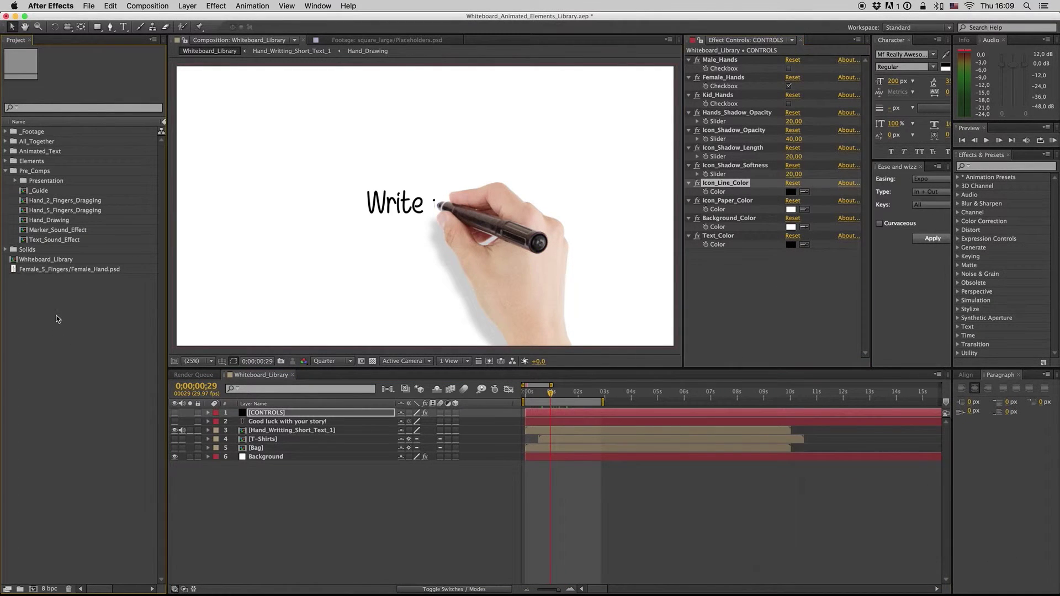
pyautogui.click(6, 171)
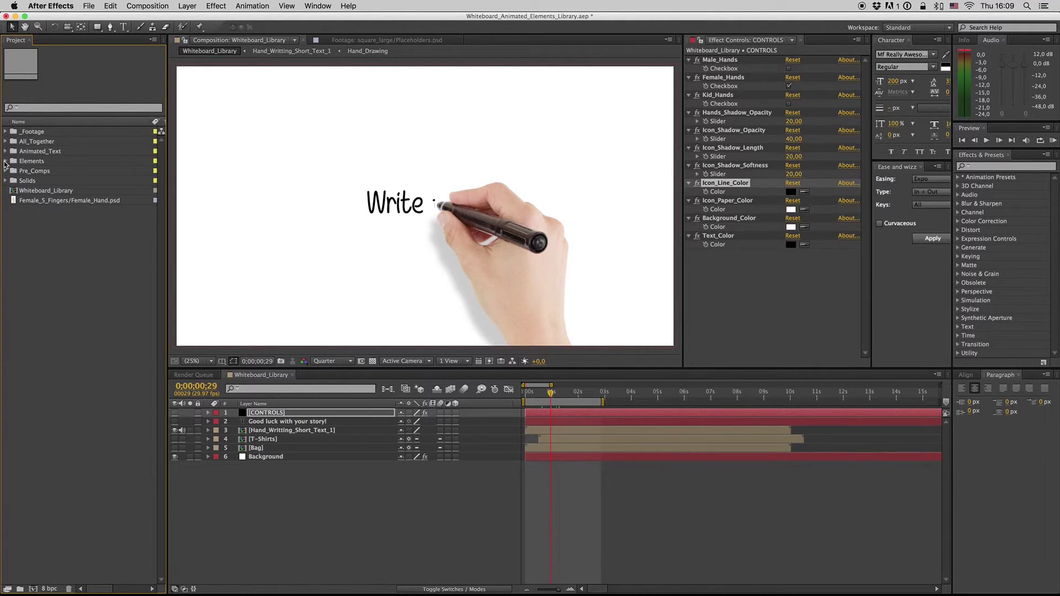
pyautogui.click(5, 161)
# Filter the Project panel with the search 'prese' to list the Present items
pyautogui.click(35, 161)
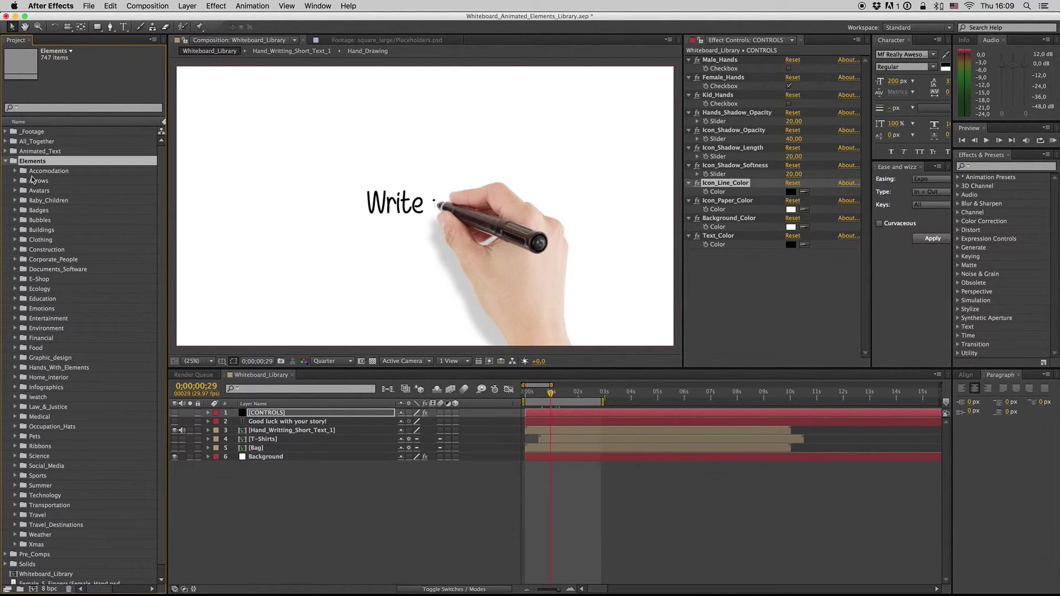
pyautogui.click(55, 107)
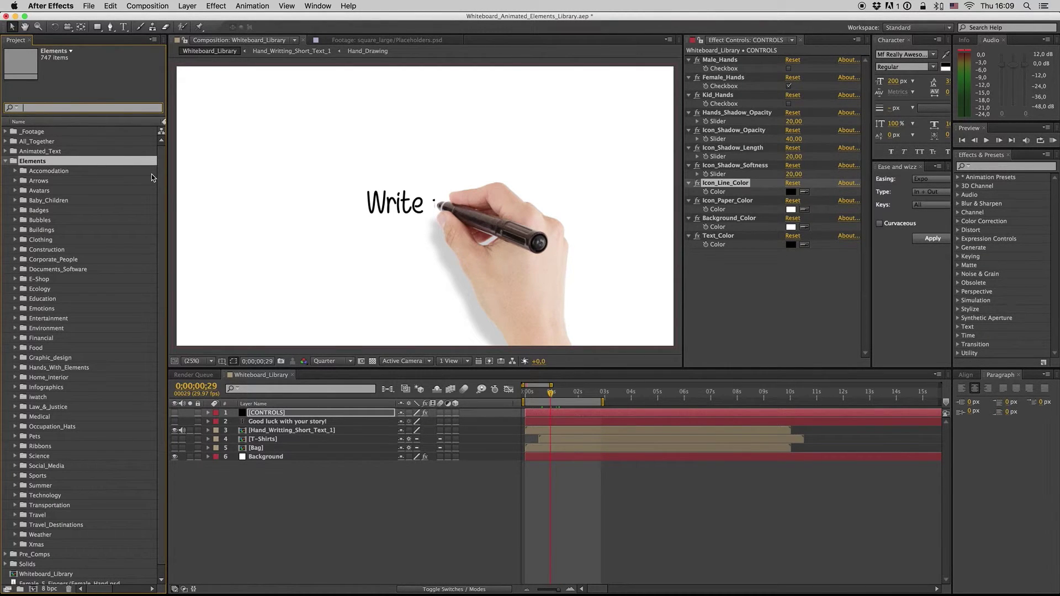
pyautogui.write('prese')
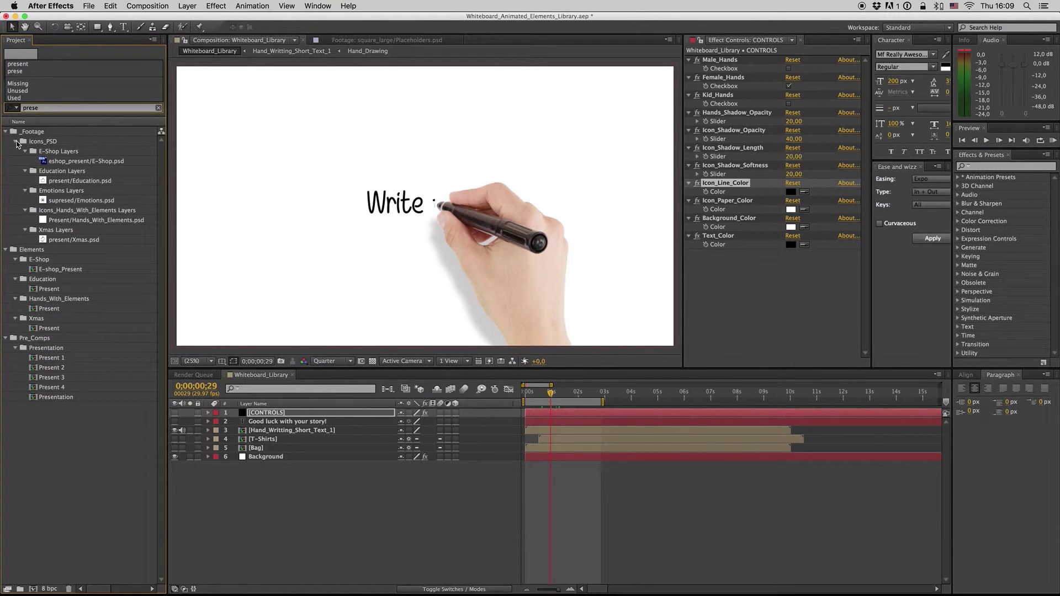
pyautogui.click(16, 142)
pyautogui.click(16, 142)
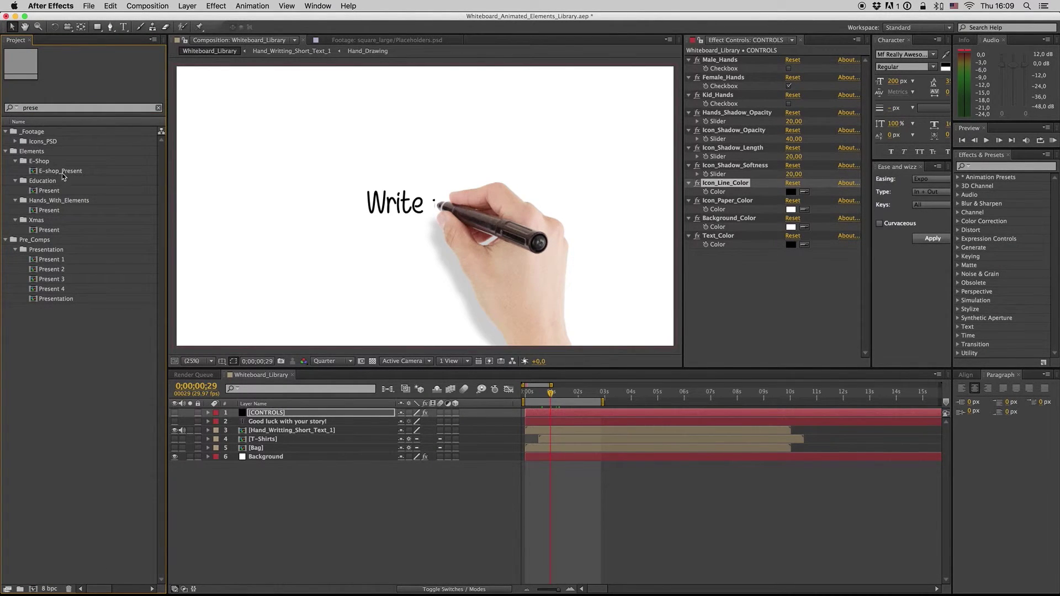
# Open the E-shop, Education, Hands_With_Elements and Xmas Present comps to compare their gifts
pyautogui.doubleClick(44, 175)
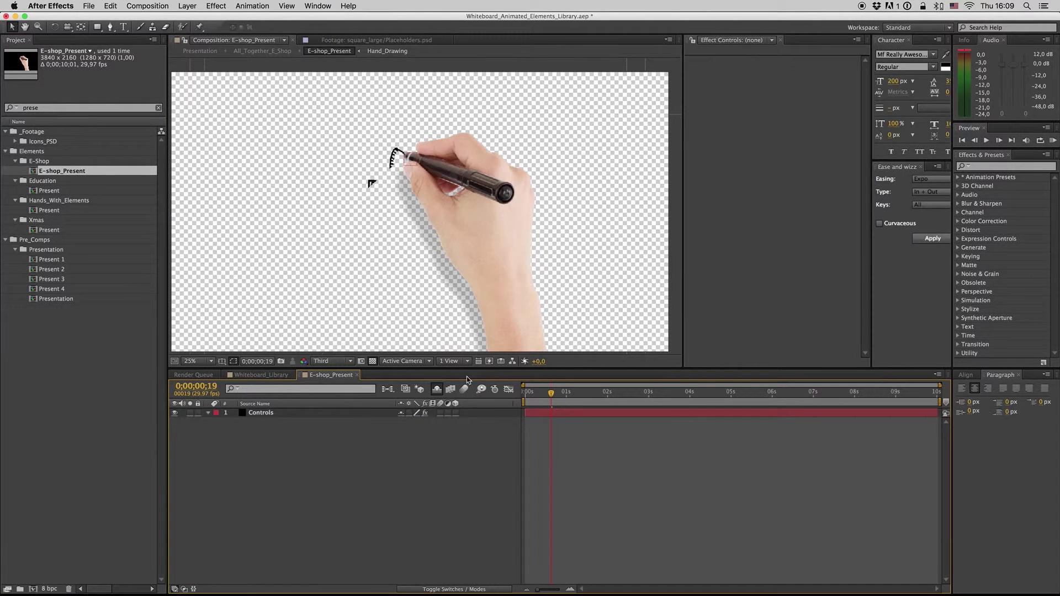
pyautogui.doubleClick(49, 191)
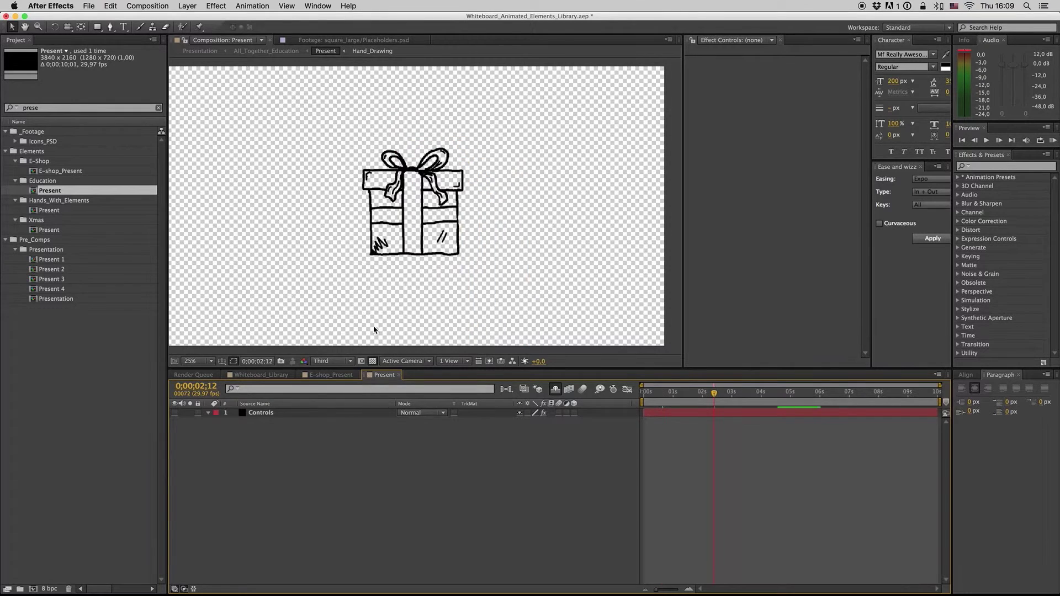
pyautogui.doubleClick(56, 210)
pyautogui.click(733, 392)
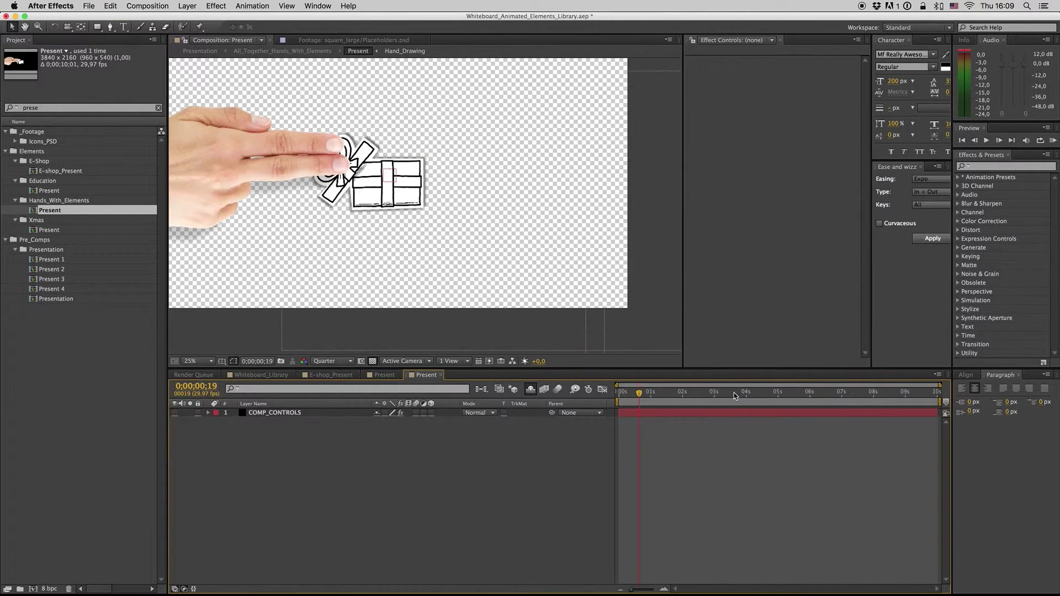
pyautogui.click(54, 231)
pyautogui.doubleClick(53, 230)
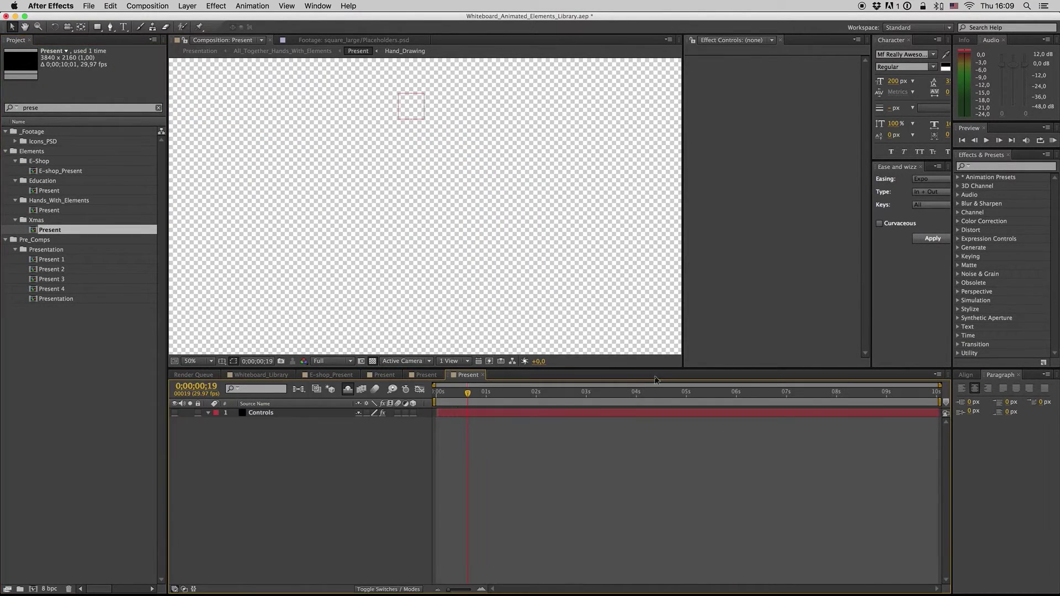
pyautogui.click(595, 394)
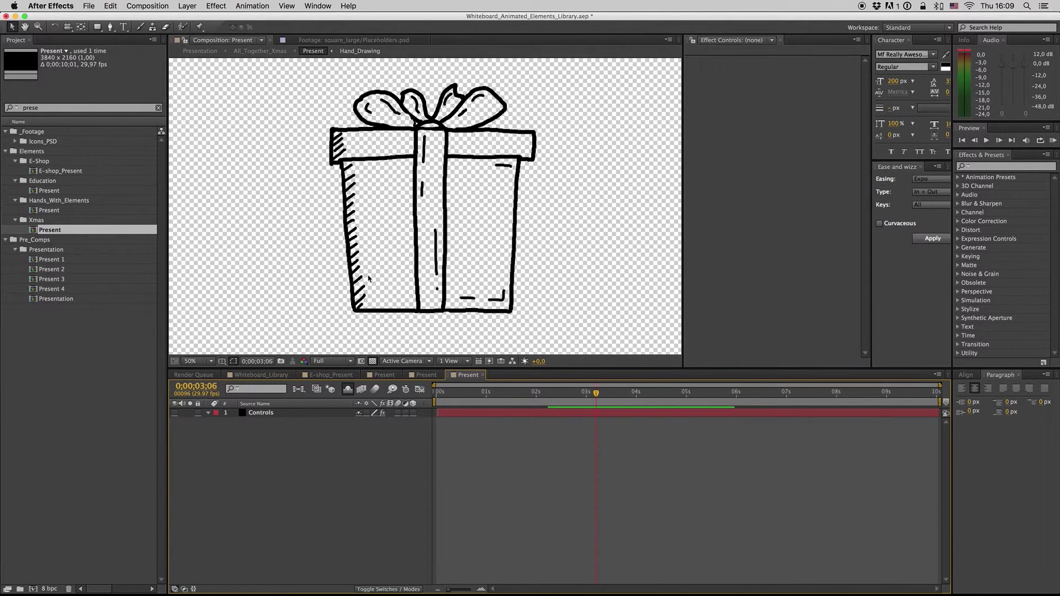
pyautogui.press(',')
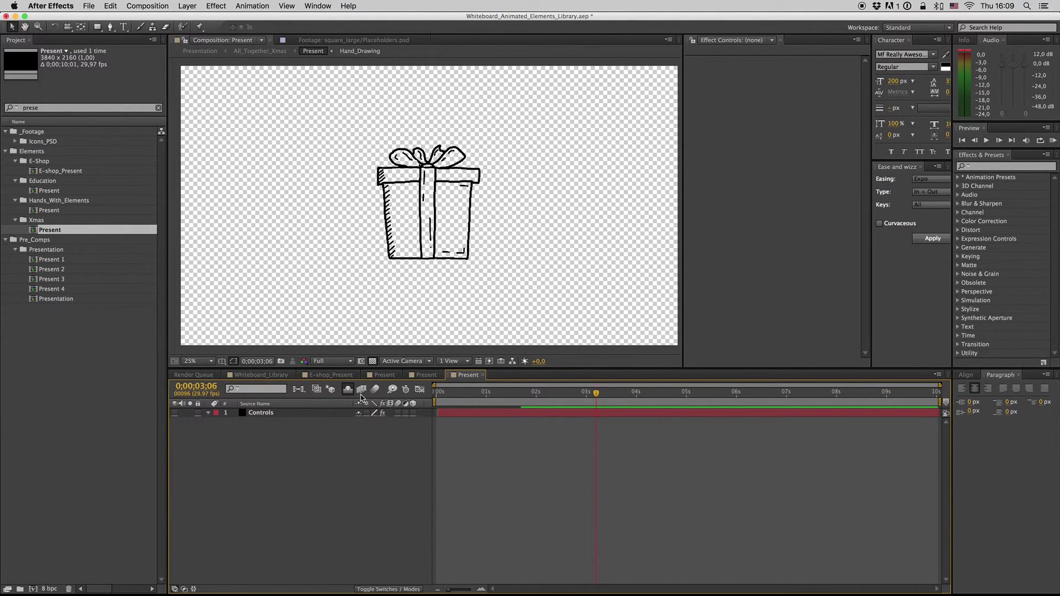
pyautogui.click(54, 172)
pyautogui.click(269, 376)
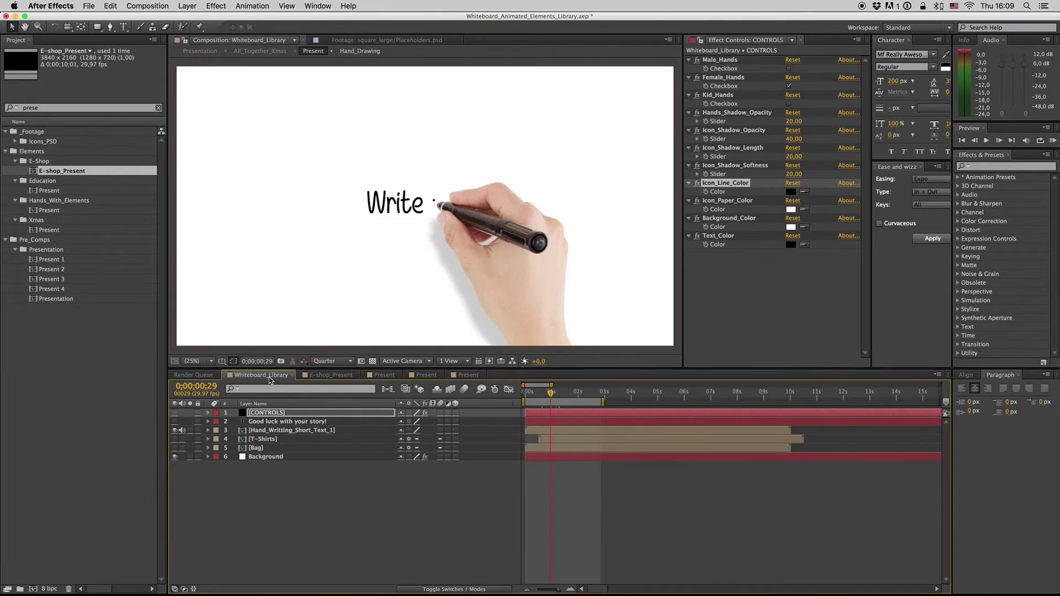
# Add E-shop_Present to Whiteboard_Library, hide Hand_Writting_Short_Text_1, and preview the gift drawing
pyautogui.moveTo(53, 175)
pyautogui.mouseDown()
pyautogui.moveTo(294, 481)
pyautogui.moveTo(324, 441)
pyautogui.mouseUp()
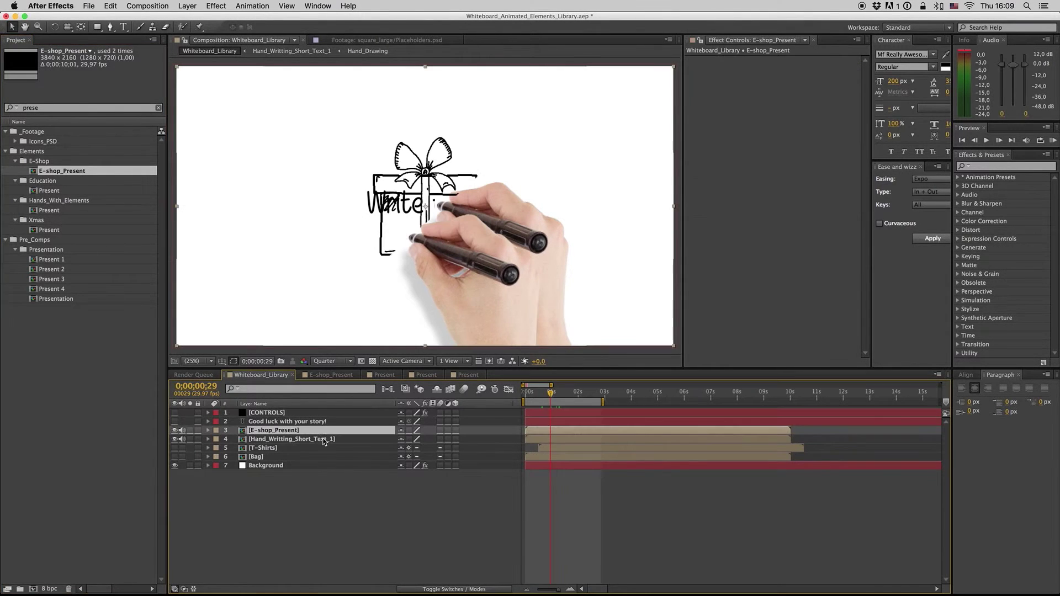
pyautogui.click(174, 439)
pyautogui.click(272, 431)
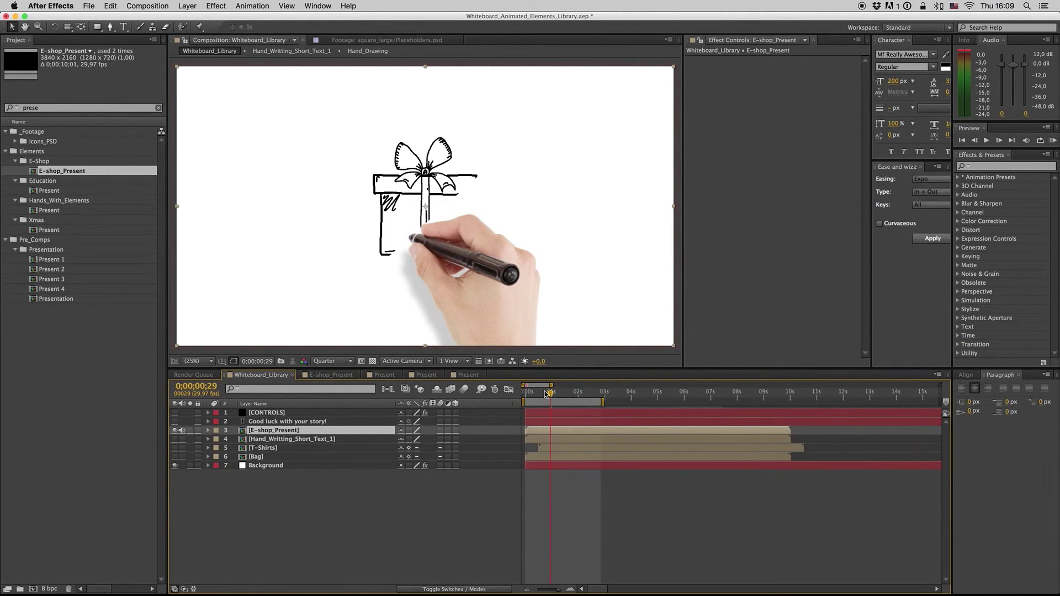
pyautogui.click(282, 492)
pyautogui.click(273, 431)
pyautogui.press('space')
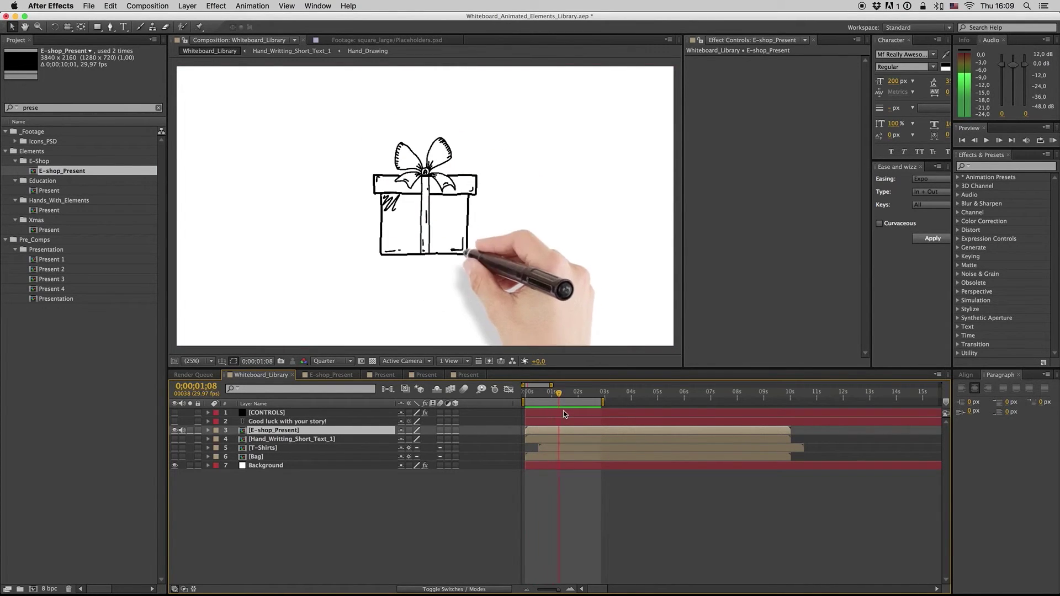
pyautogui.click(326, 497)
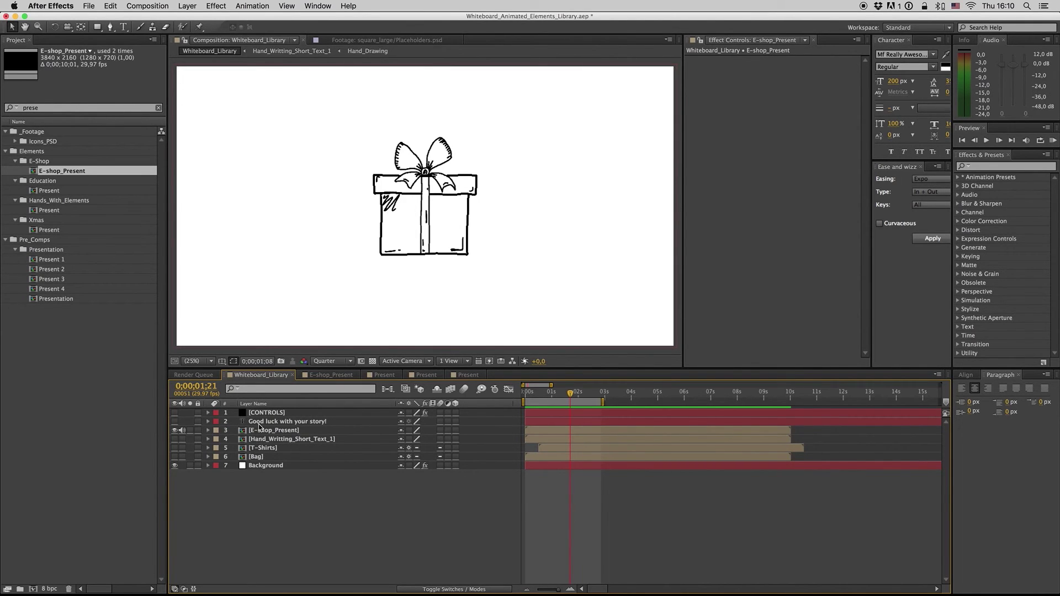
# Close the four Present compositions and check the drawing at 0;00;01;05
pyautogui.click(326, 373)
pyautogui.click(357, 375)
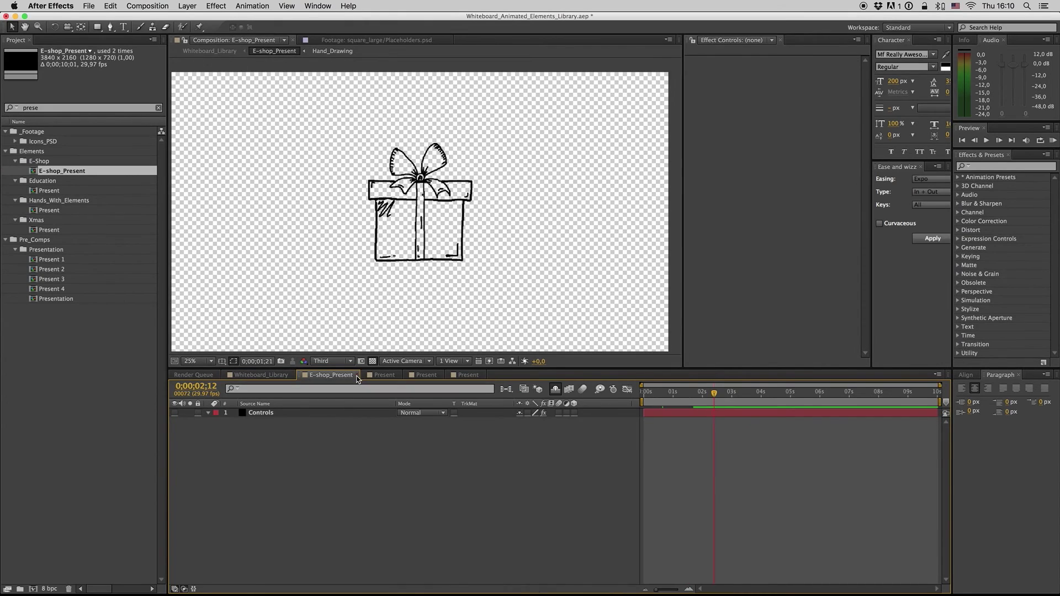
pyautogui.click(333, 375)
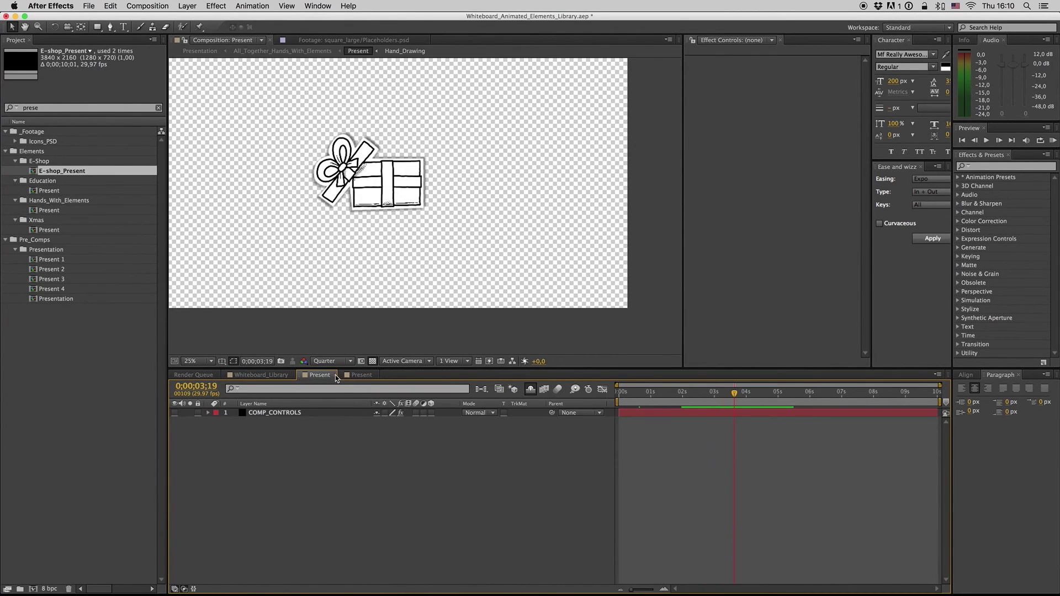
pyautogui.click(335, 376)
pyautogui.click(336, 376)
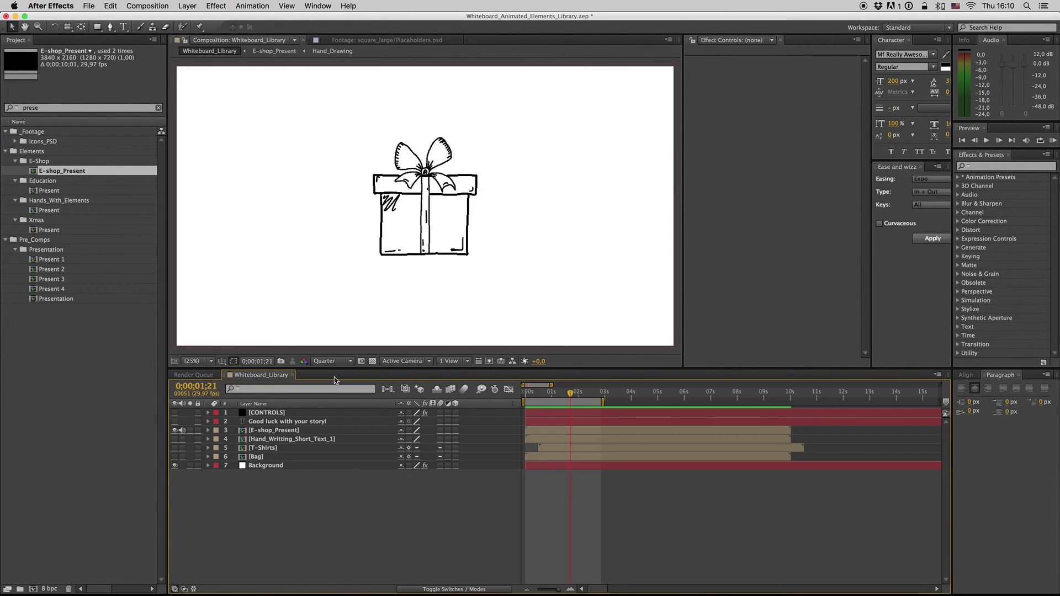
pyautogui.click(557, 393)
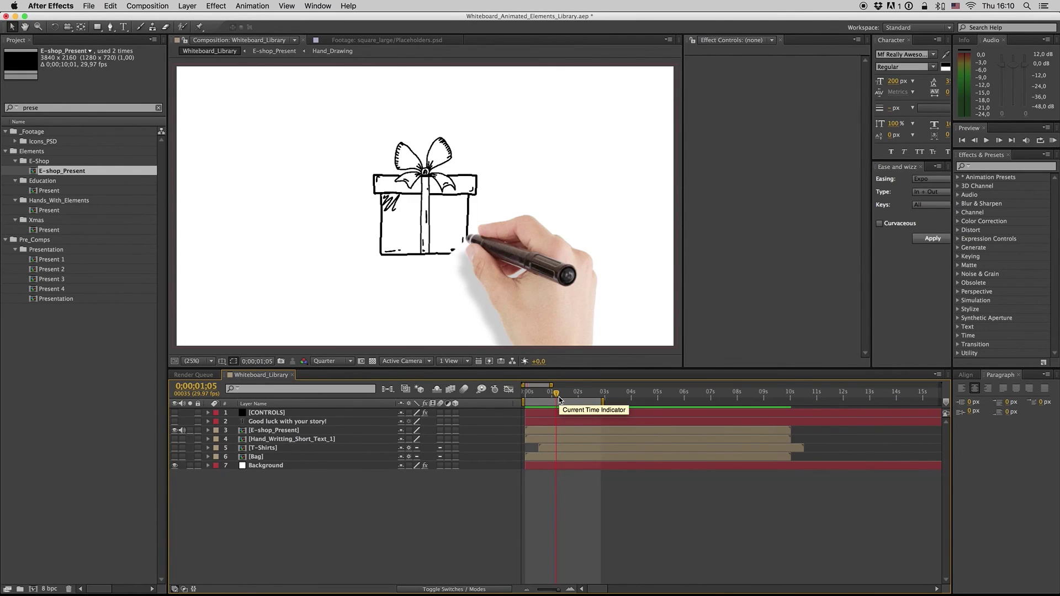